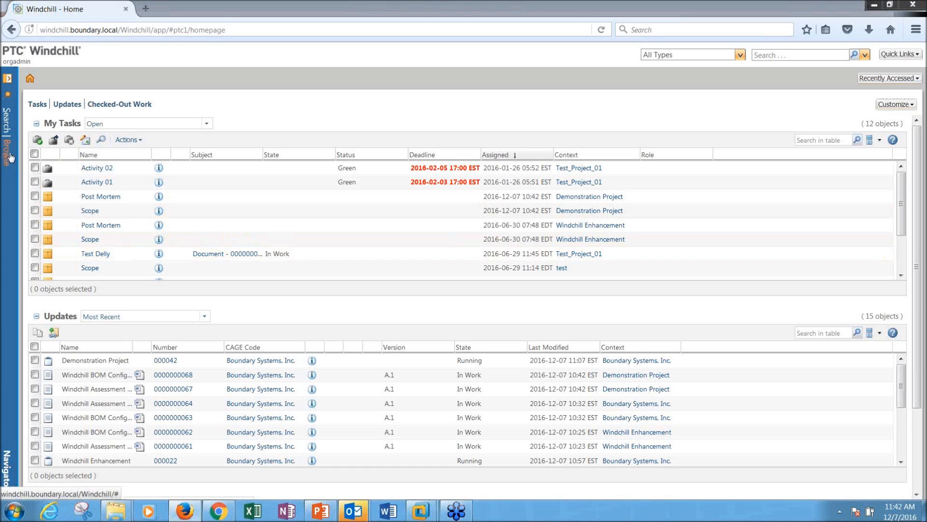
Step: Browse recent products, libraries and projects, then open Windchill Enhancement's folders and then its plan
click(7, 156)
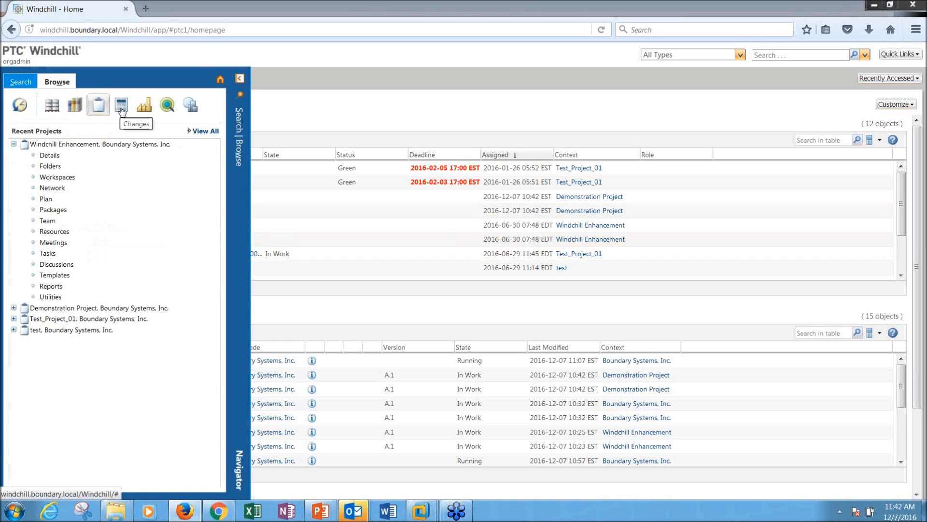
click(57, 111)
click(75, 108)
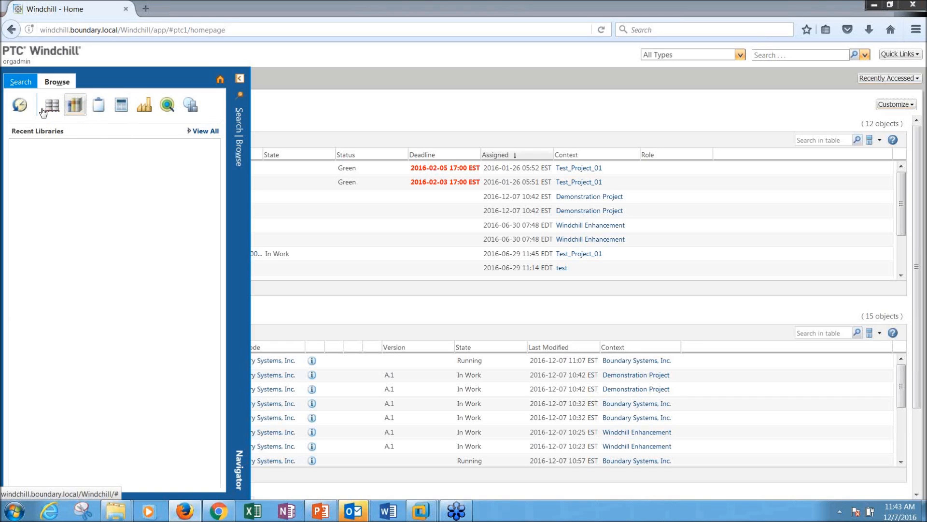
click(100, 106)
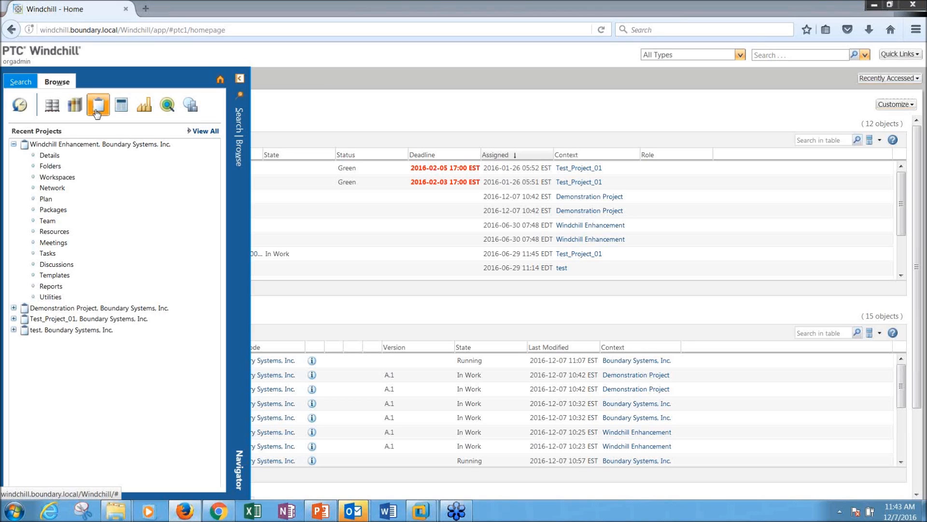
click(54, 170)
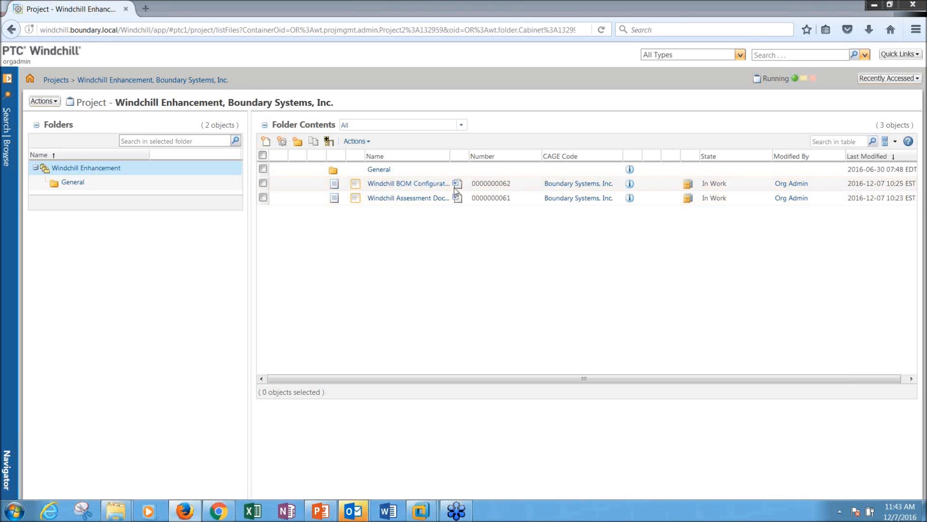
click(8, 82)
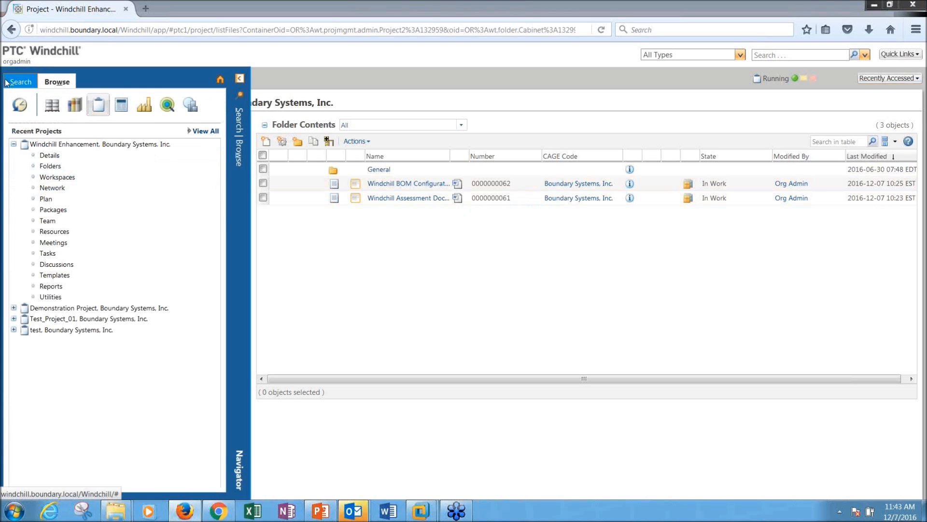
click(51, 200)
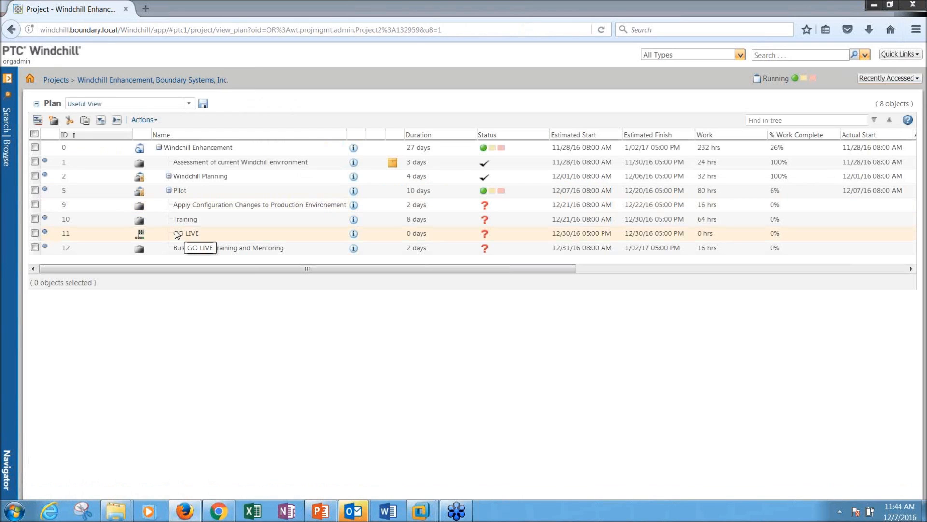
Step: Expand all tasks in the Windchill Enhancement plan and scroll across its table columns
click(100, 119)
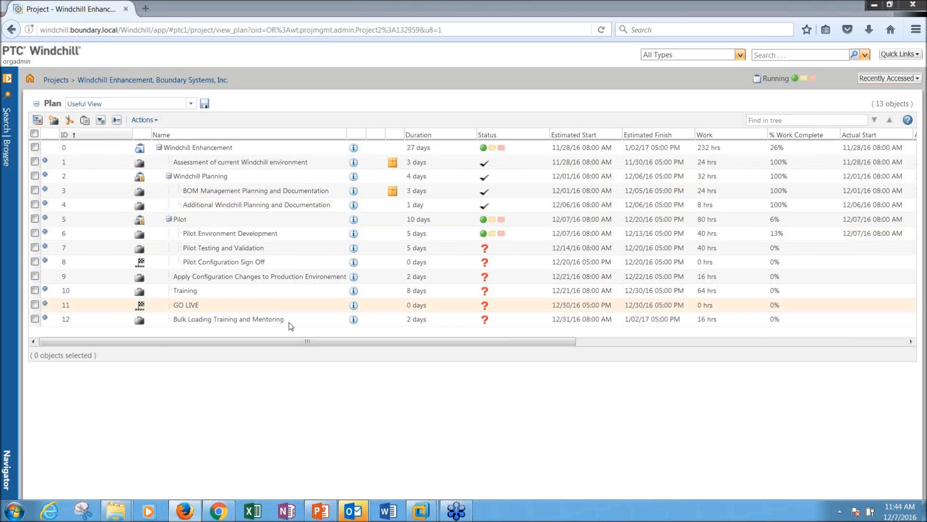
drag(387, 333, 523, 348)
click(555, 342)
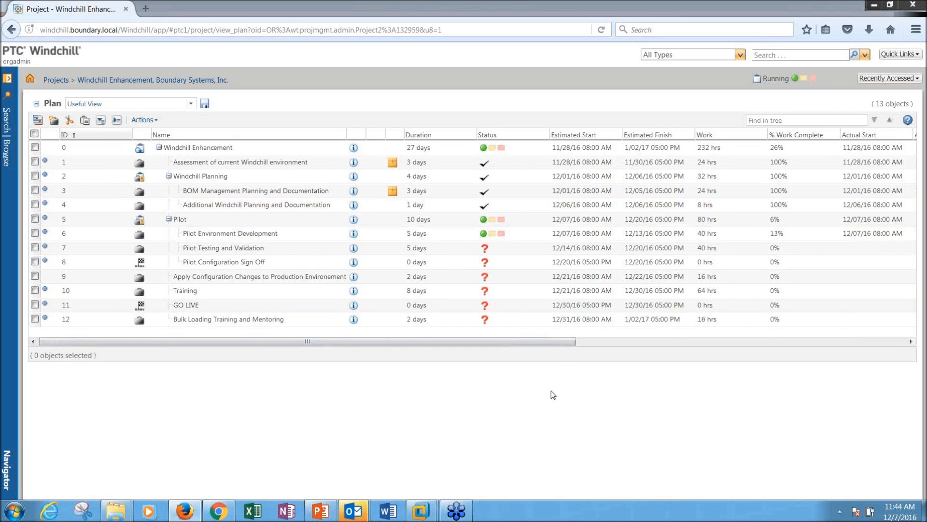
drag(543, 343, 739, 341)
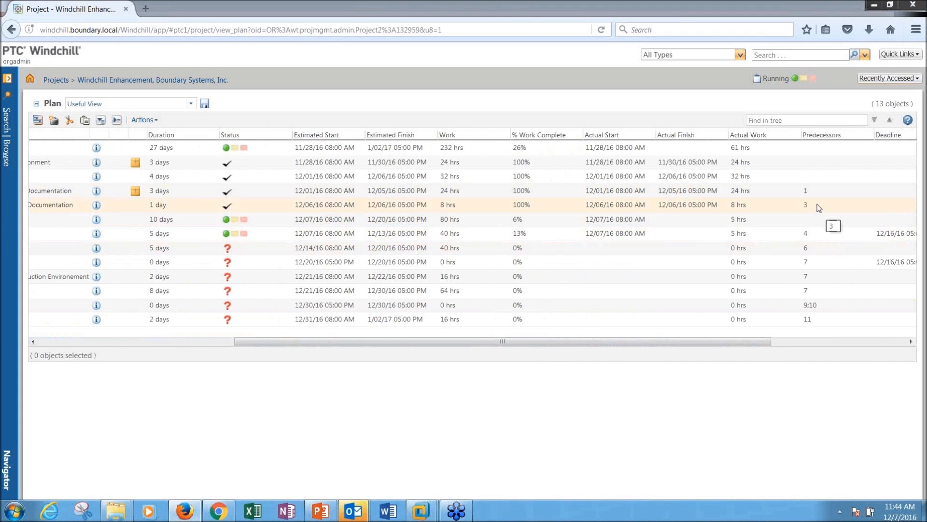
drag(718, 340, 484, 344)
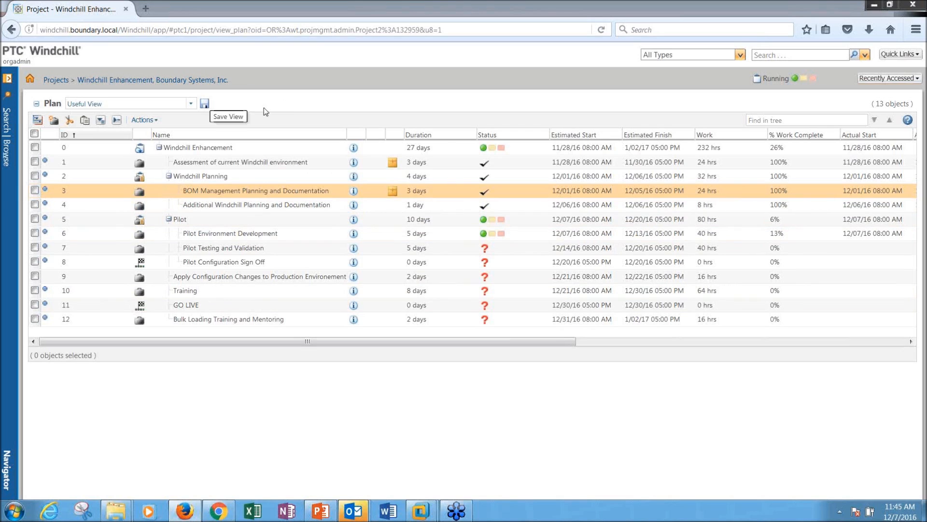
click(10, 89)
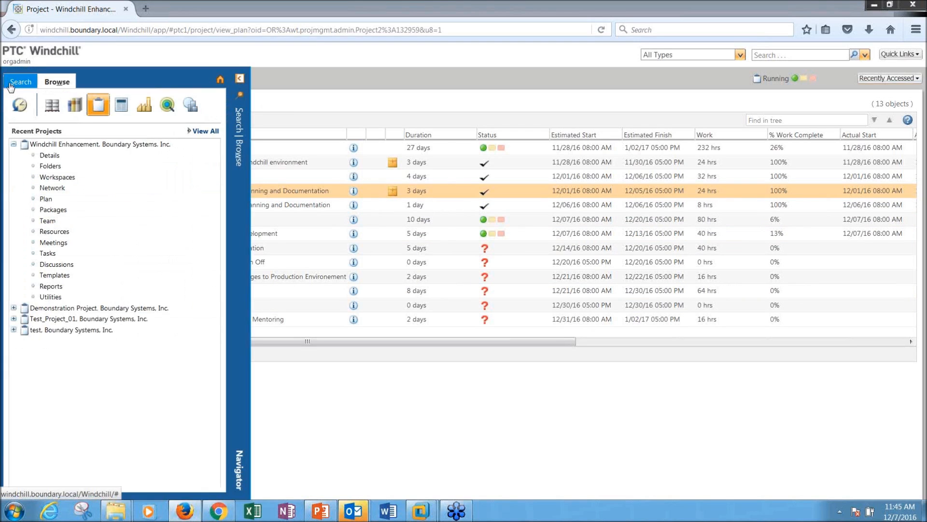
click(203, 131)
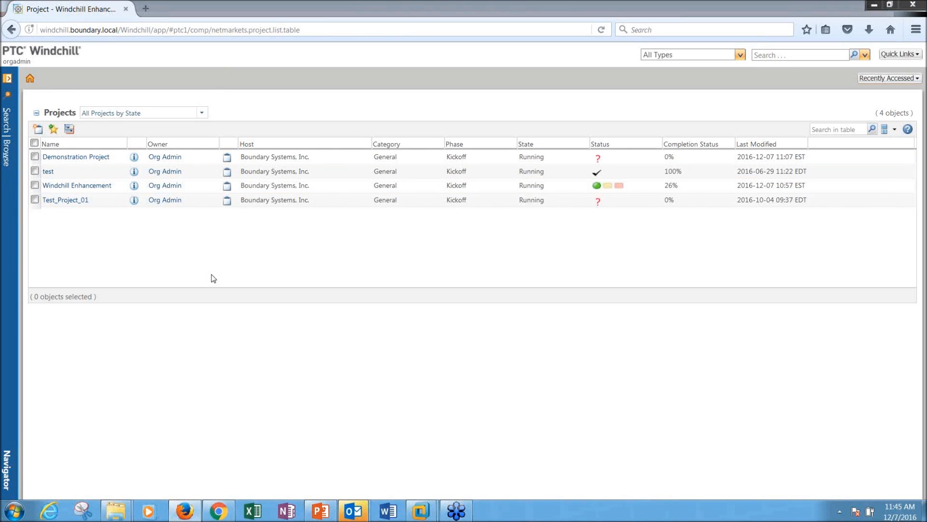
click(683, 144)
click(691, 145)
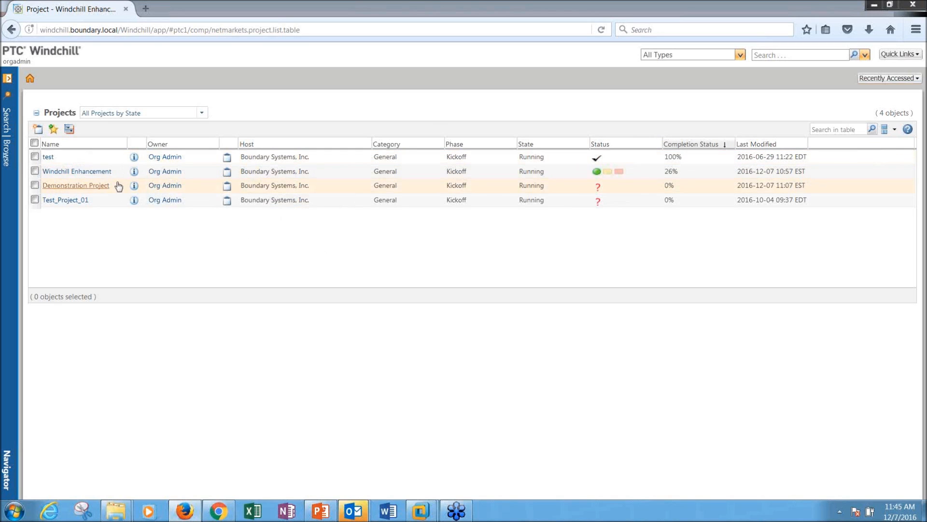
click(7, 162)
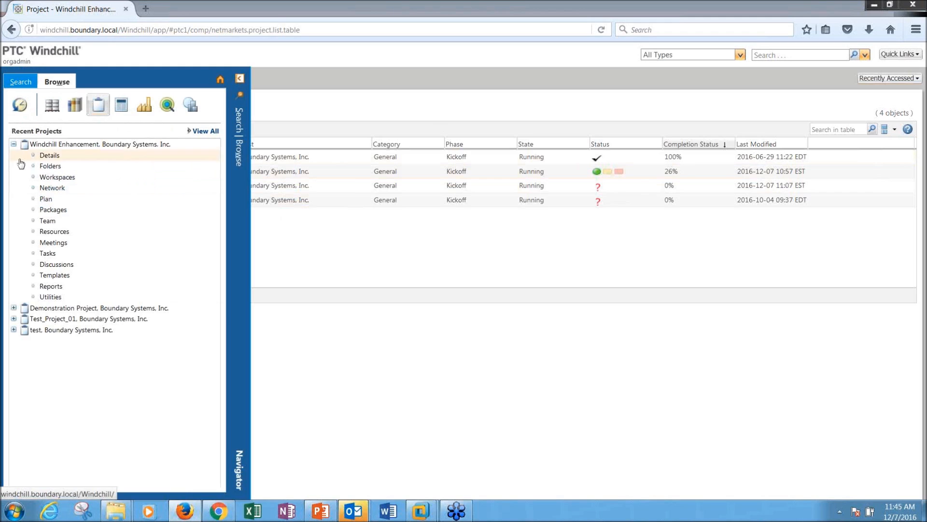
click(46, 199)
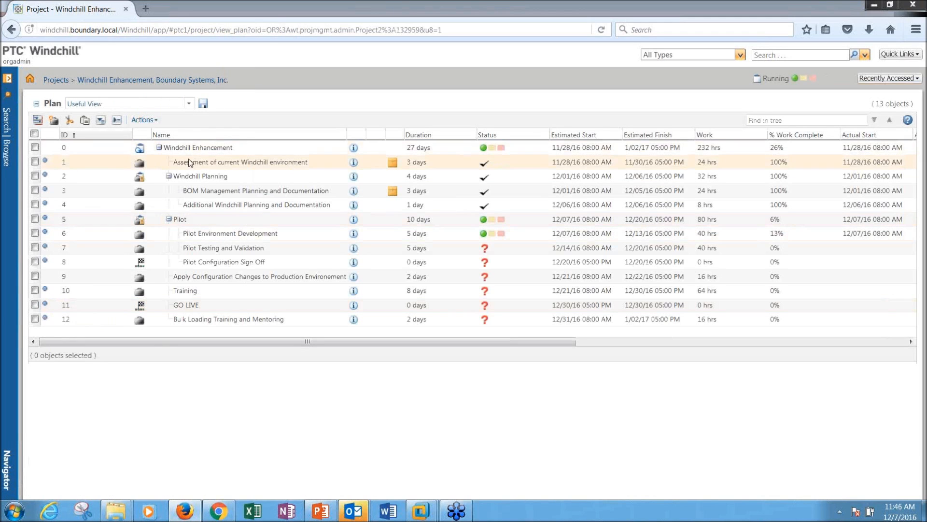
Step: Collapse and re-expand the Windchill Planning and Pilot phases in the plan table
click(169, 177)
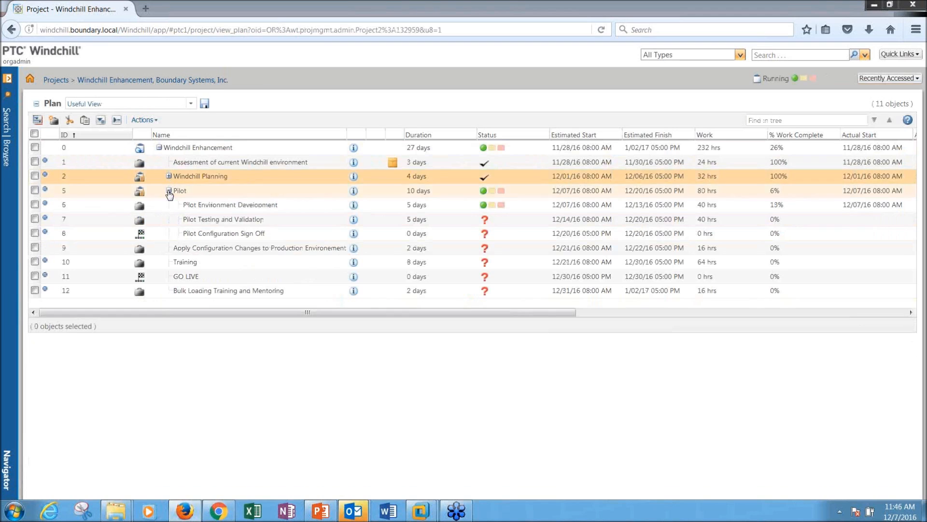
click(169, 191)
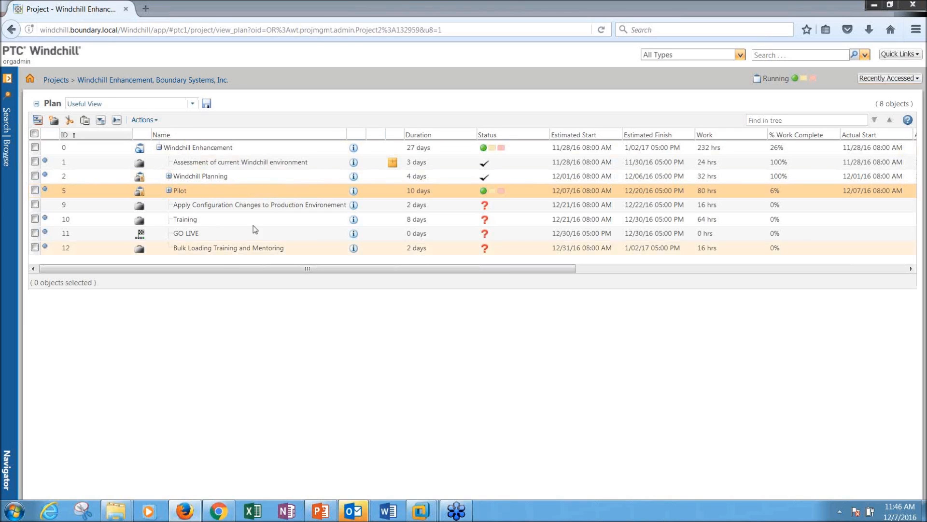
click(169, 176)
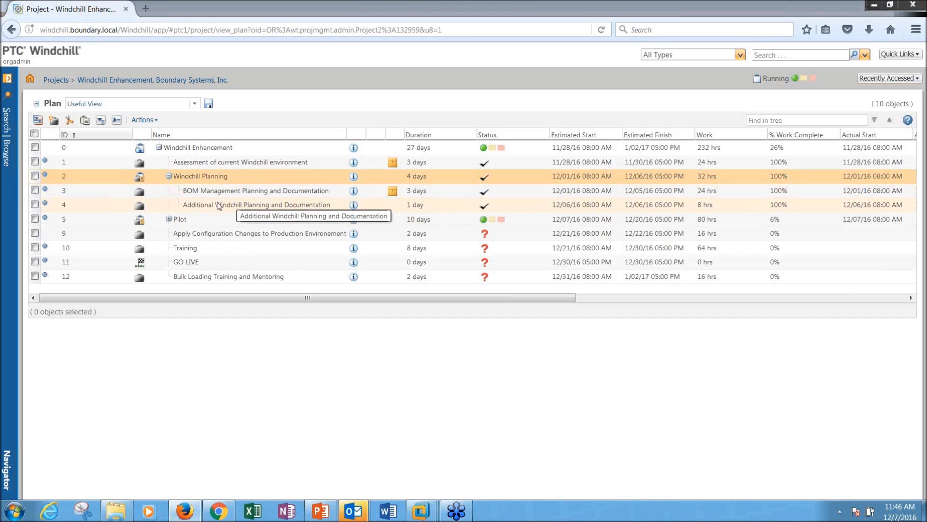
click(169, 219)
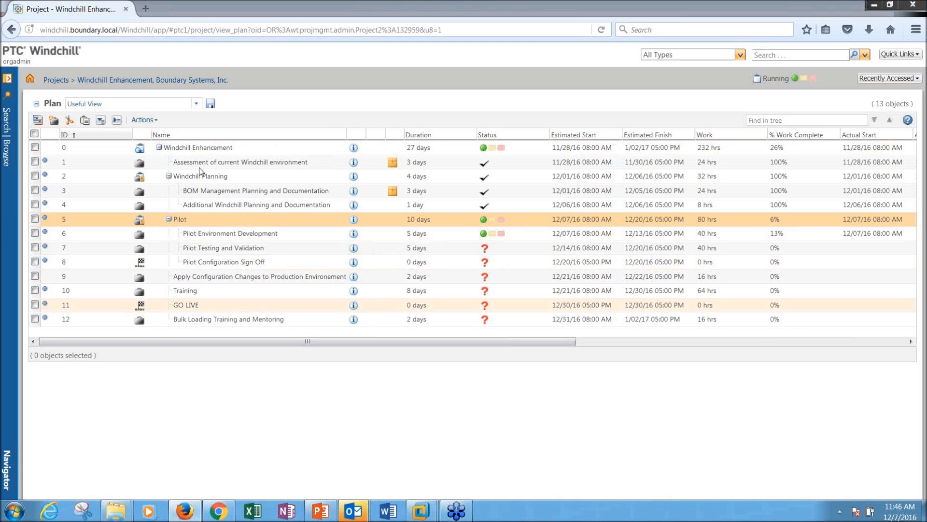
click(144, 119)
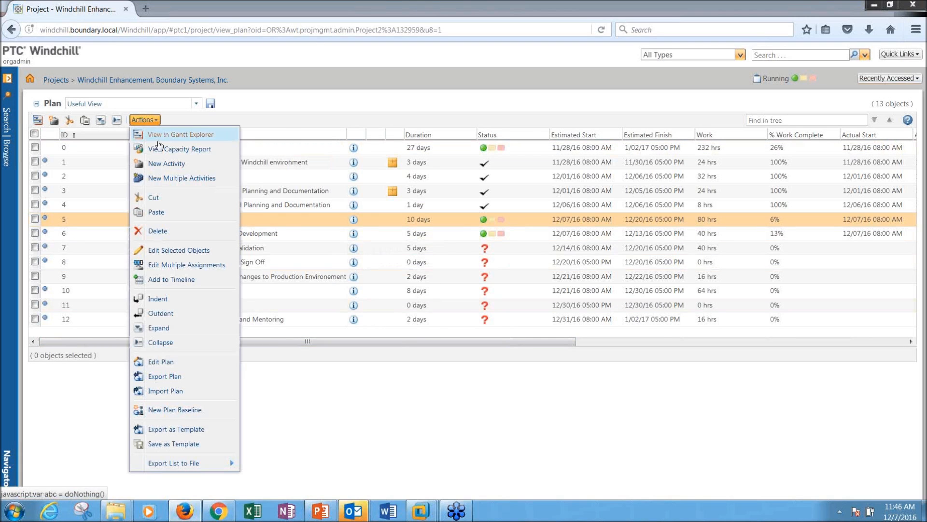
Step: Open the plan in Gantt Explorer, maximized to full screen
click(156, 136)
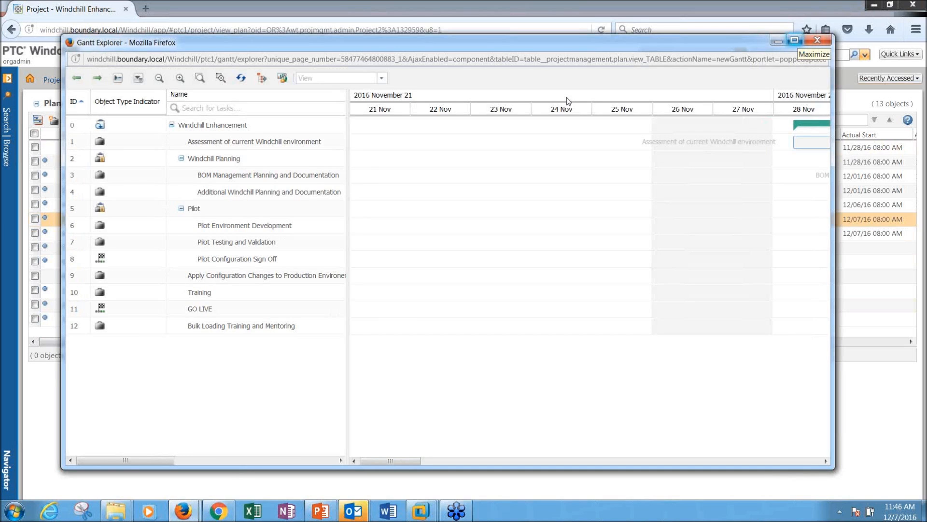
click(795, 41)
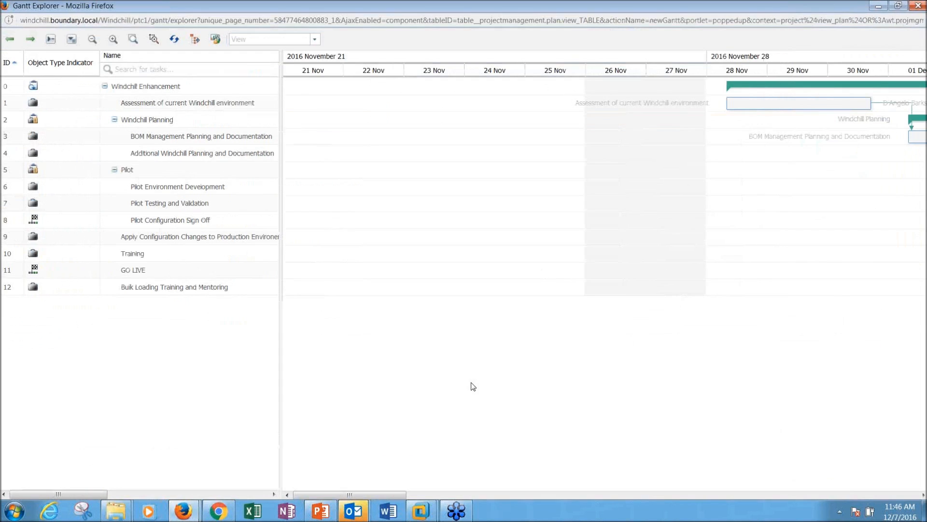
drag(402, 495, 473, 494)
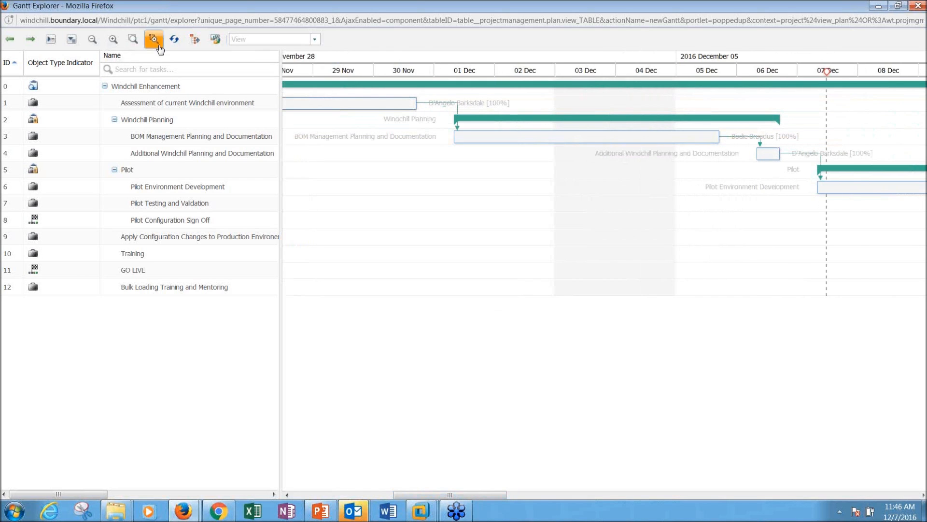
Step: Zoom the timeline from hours out to months and back to days, then select Pilot Environment Development
click(118, 41)
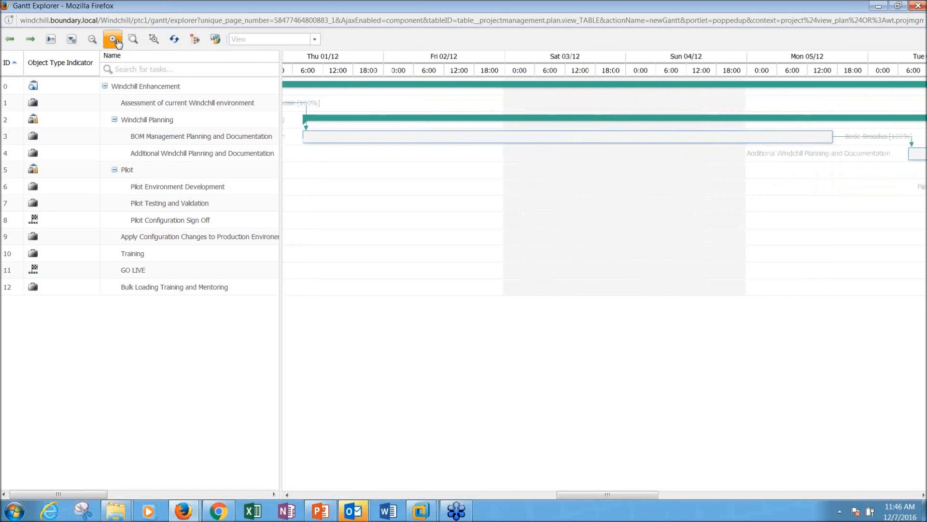
click(118, 41)
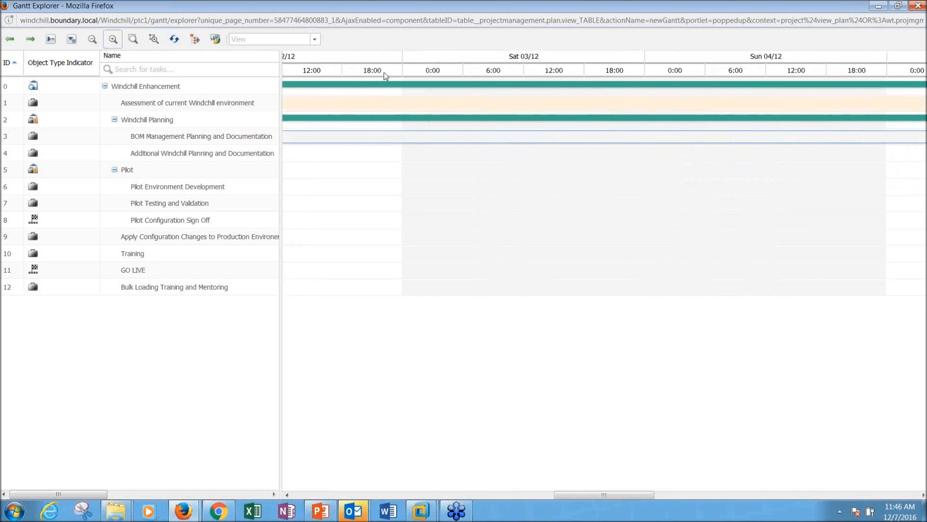
click(93, 40)
click(94, 43)
click(93, 41)
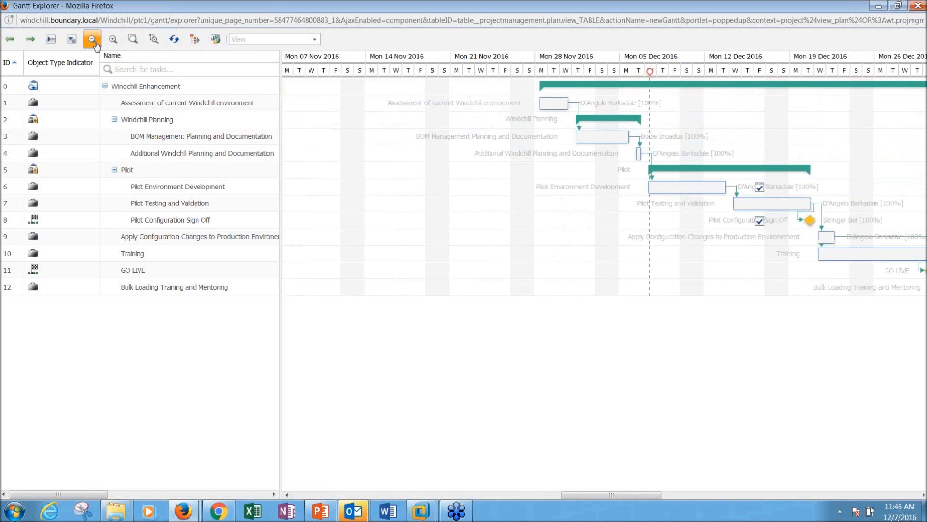
click(95, 43)
drag(586, 494, 631, 486)
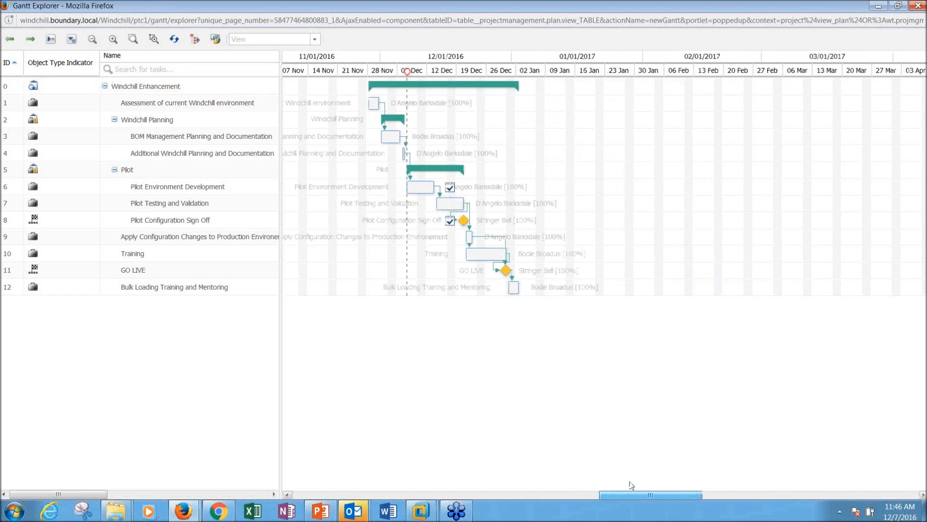
click(116, 41)
drag(594, 493, 525, 488)
click(490, 193)
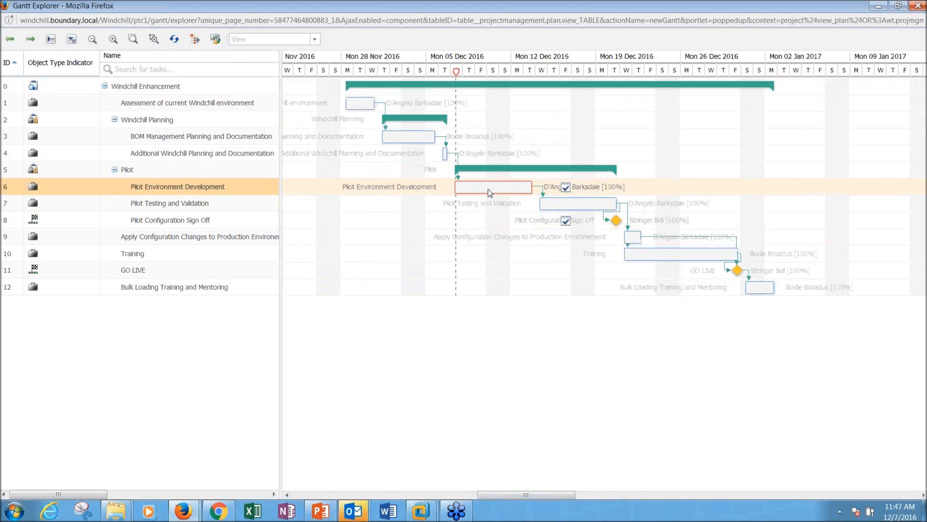
Step: Read the Pilot task and milestone details, select Pilot Configuration Sign Off, and close the Gantt chart
mouse_move(513, 191)
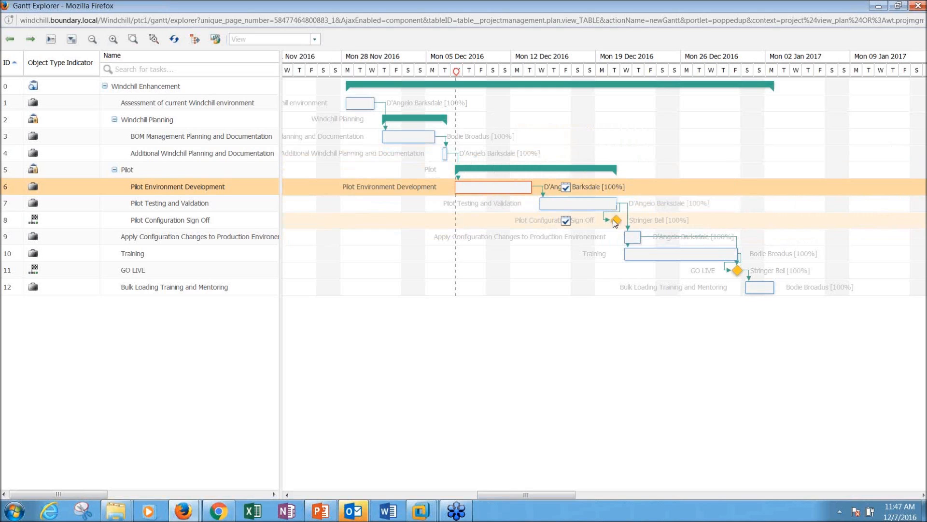
mouse_move(617, 222)
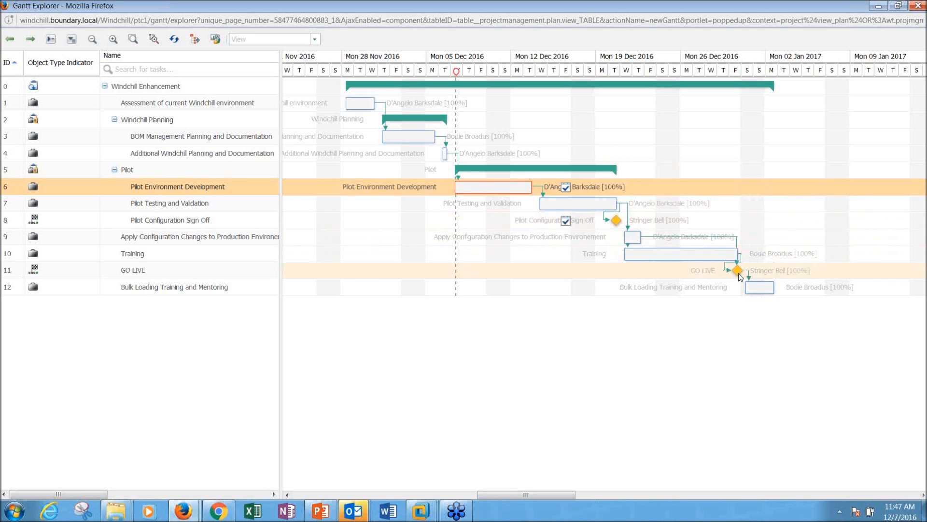
mouse_move(738, 274)
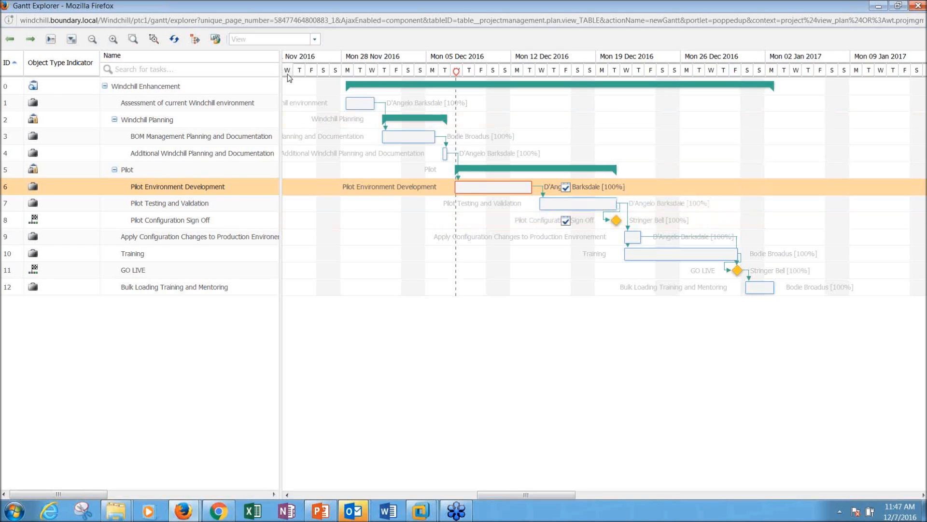
mouse_move(759, 293)
click(614, 221)
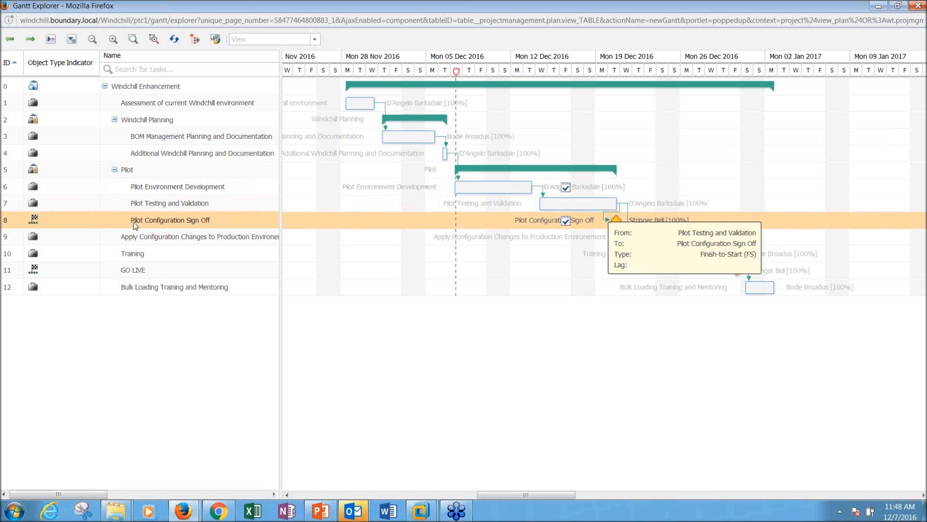
click(910, 6)
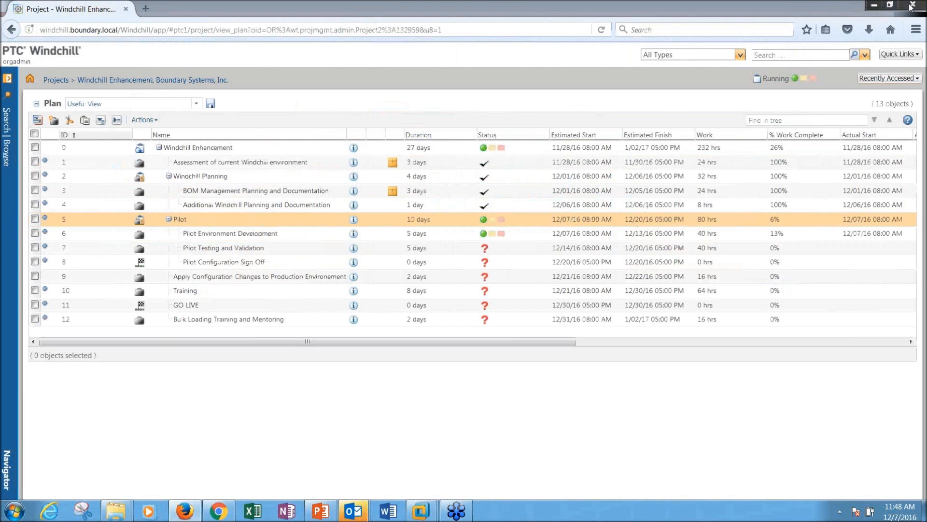
click(292, 265)
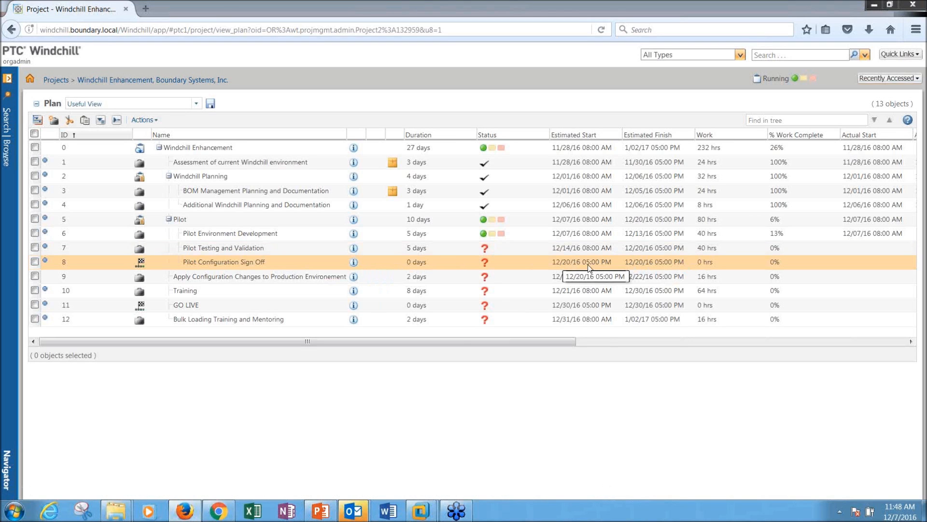
drag(519, 343, 685, 341)
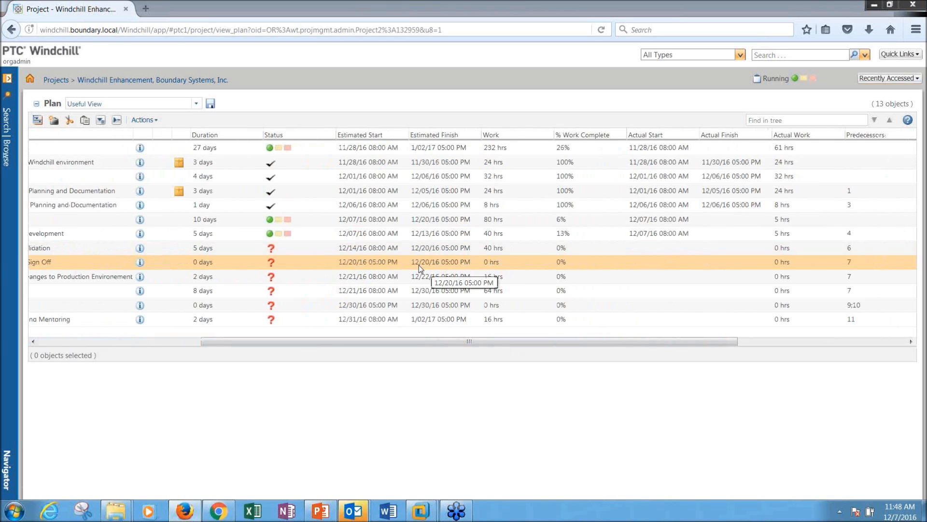
drag(458, 343, 554, 337)
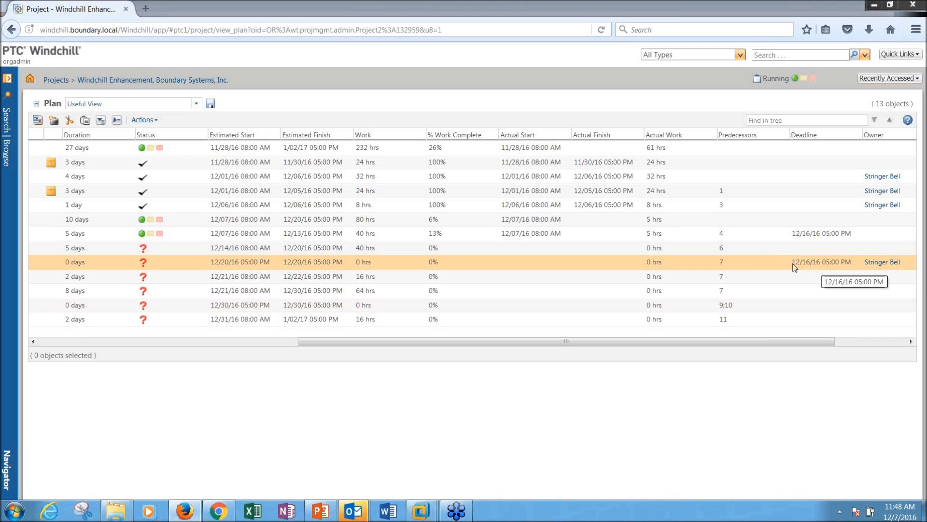
drag(755, 344, 487, 344)
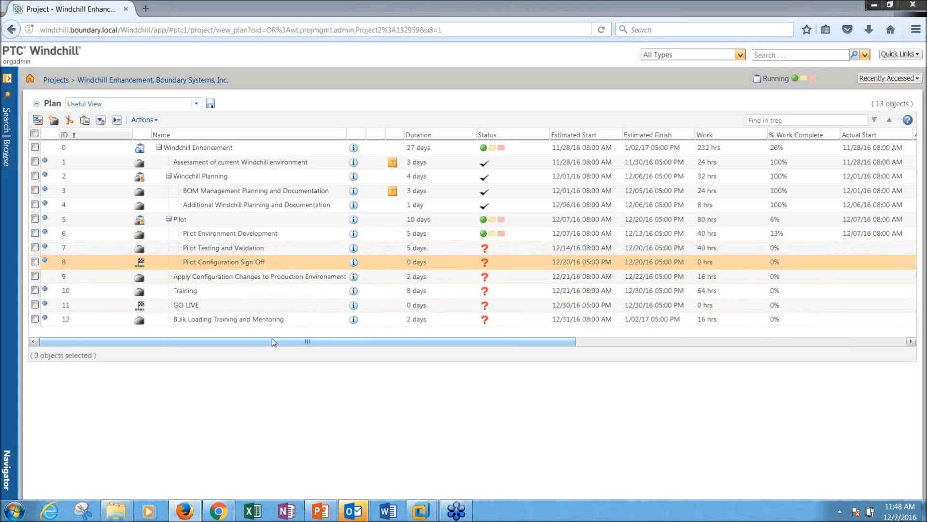
drag(272, 342, 603, 342)
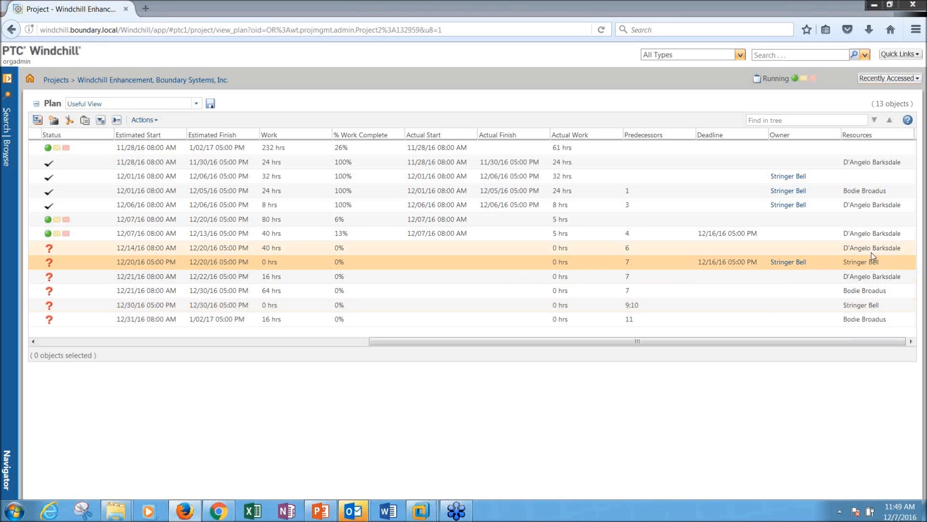
drag(789, 341, 788, 346)
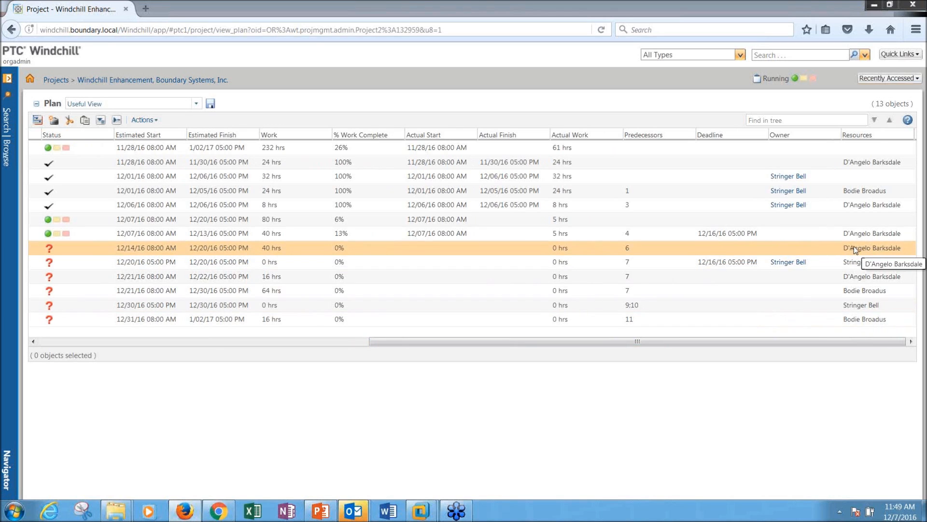
drag(768, 344, 439, 344)
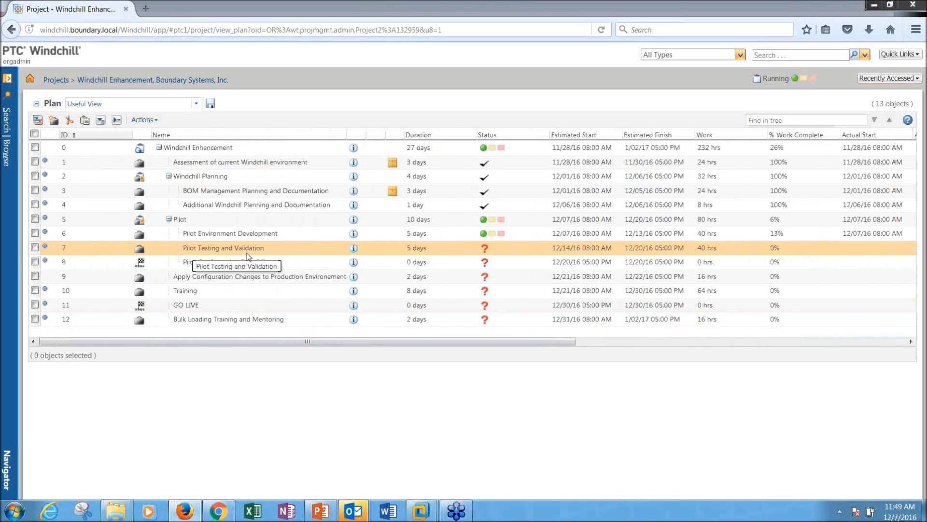
click(415, 249)
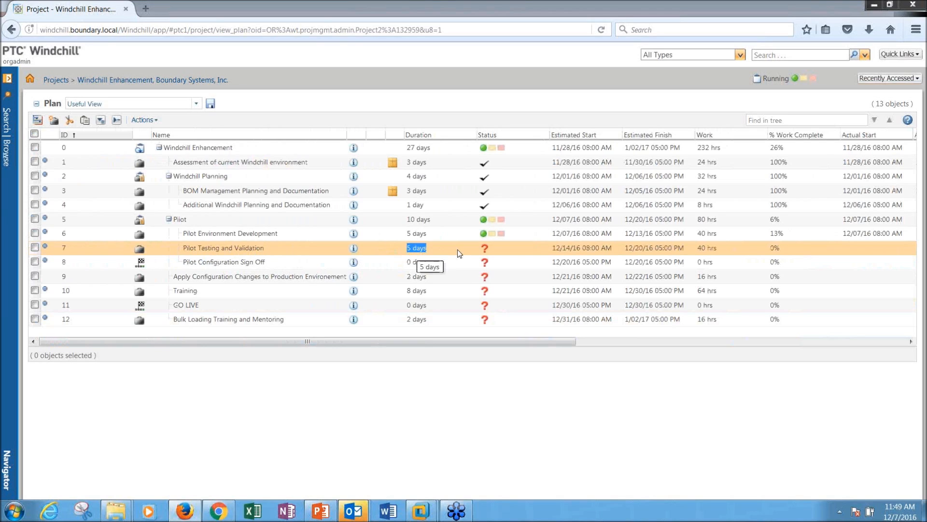
click(710, 249)
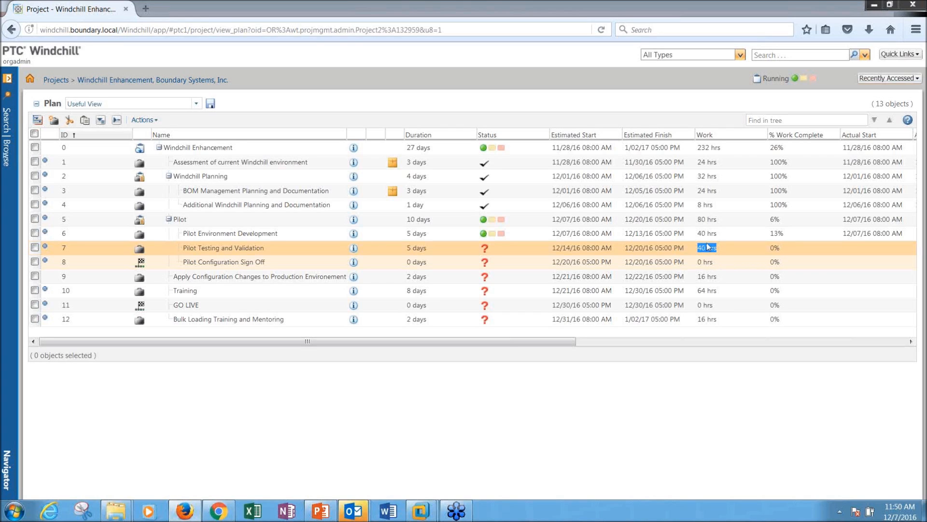
Step: Assign a second team member, found by name search, as a resource on Pilot Testing and Validation
right_click(268, 252)
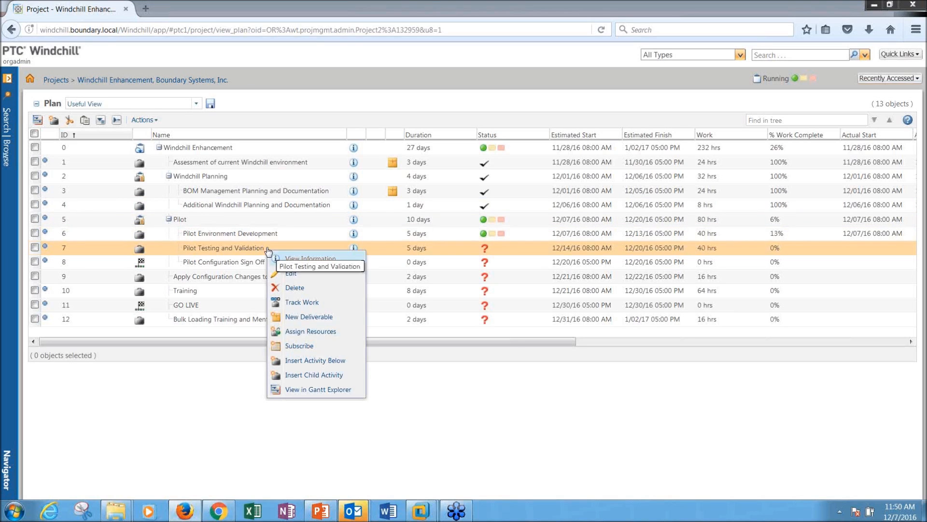
click(290, 334)
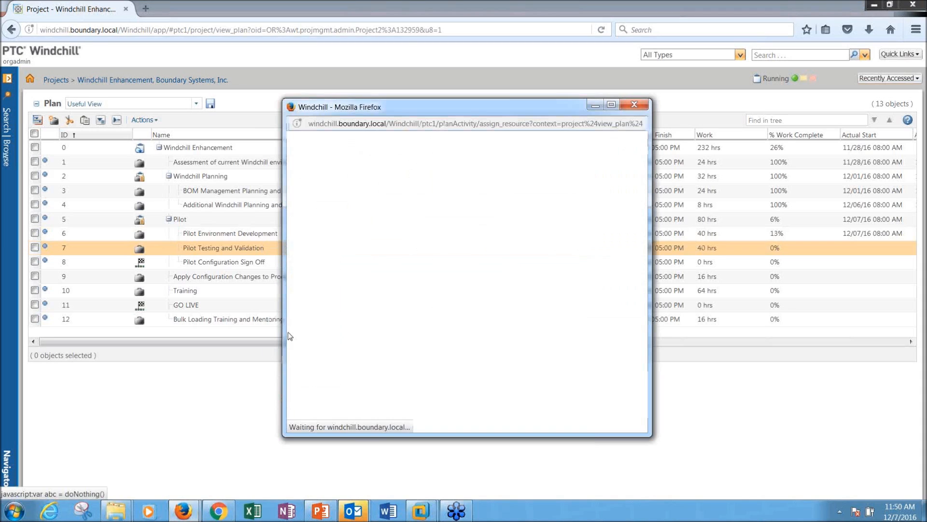
drag(394, 109, 356, 95)
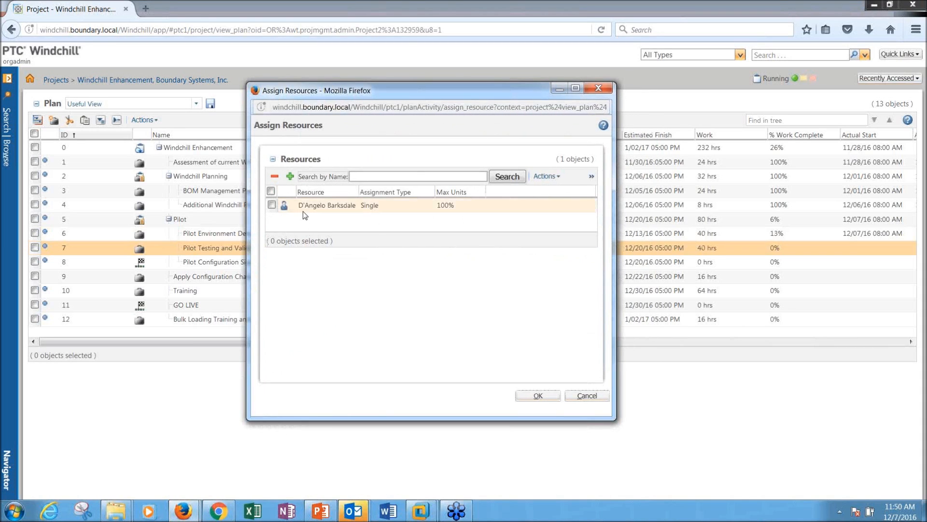
click(378, 177)
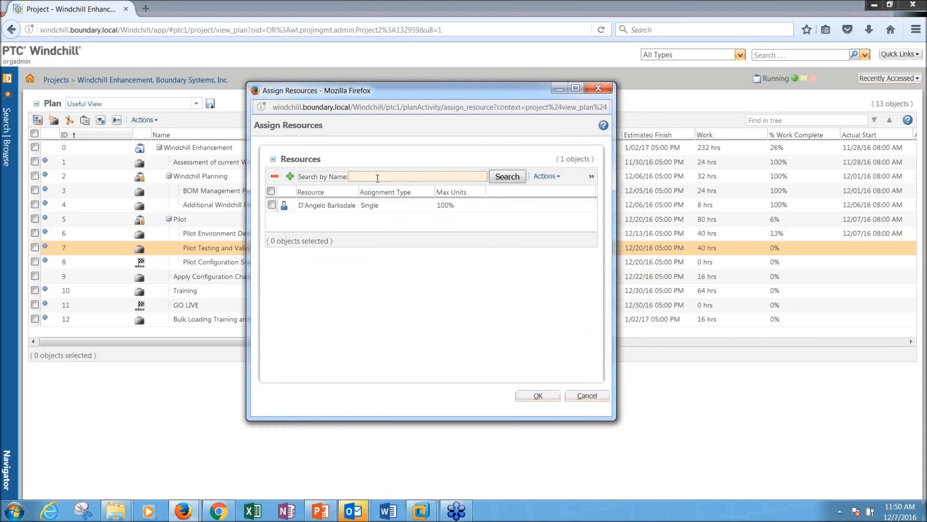
text(bodje)
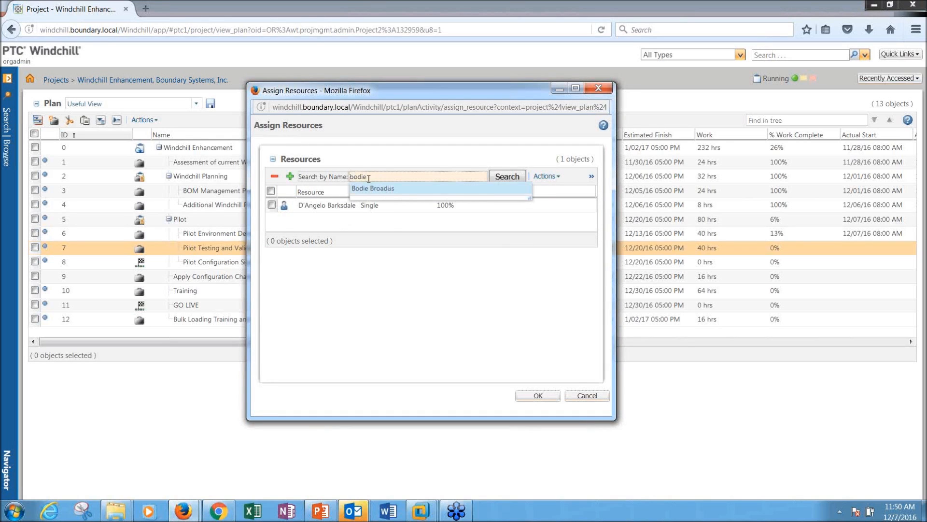
click(378, 190)
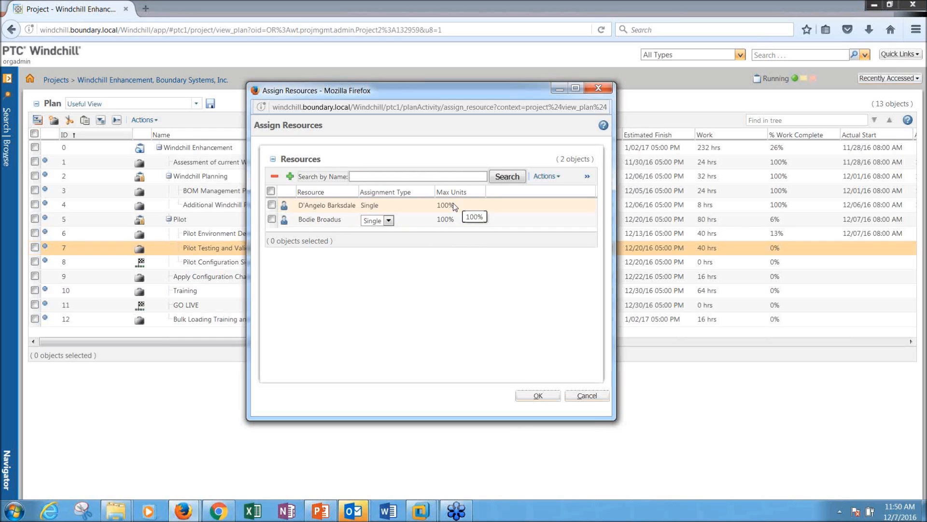
click(539, 396)
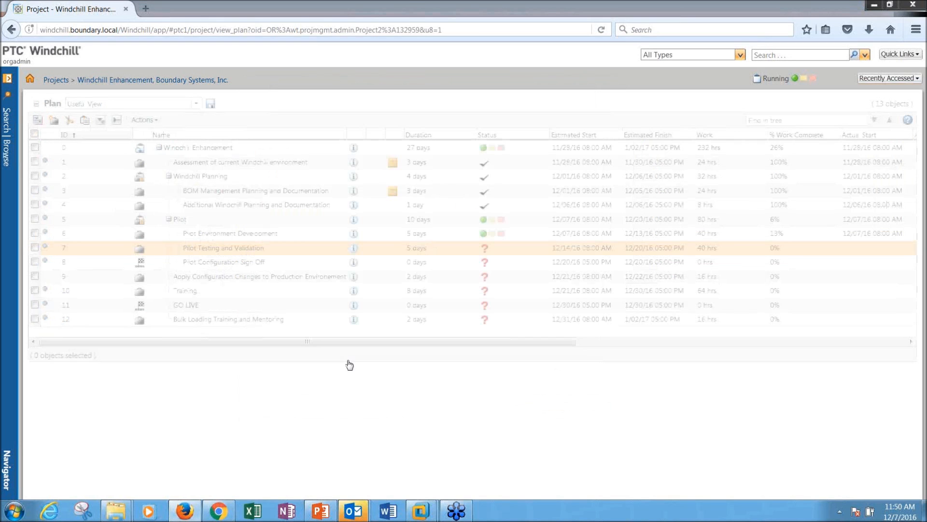
Step: Review Pilot Testing and Validation's work hours and its recalculated 2.5-day duration
click(706, 248)
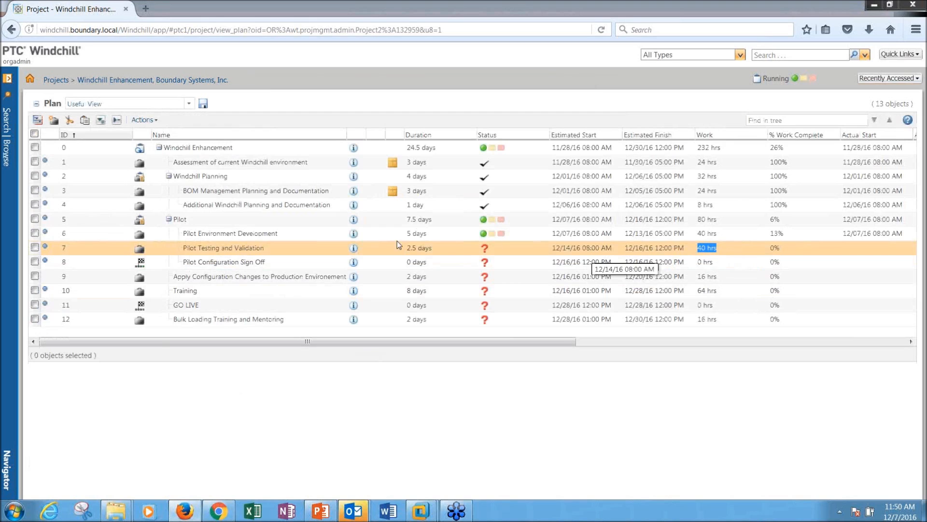
click(418, 248)
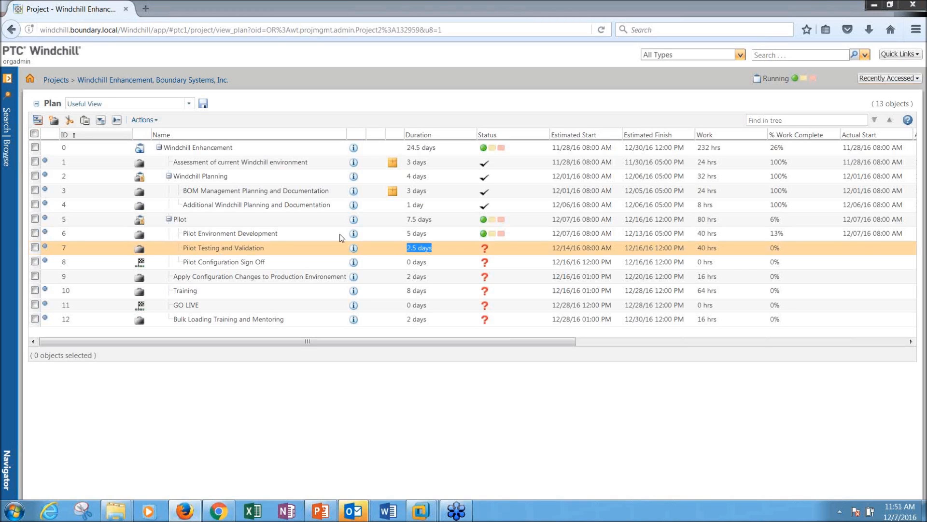
click(404, 352)
click(143, 120)
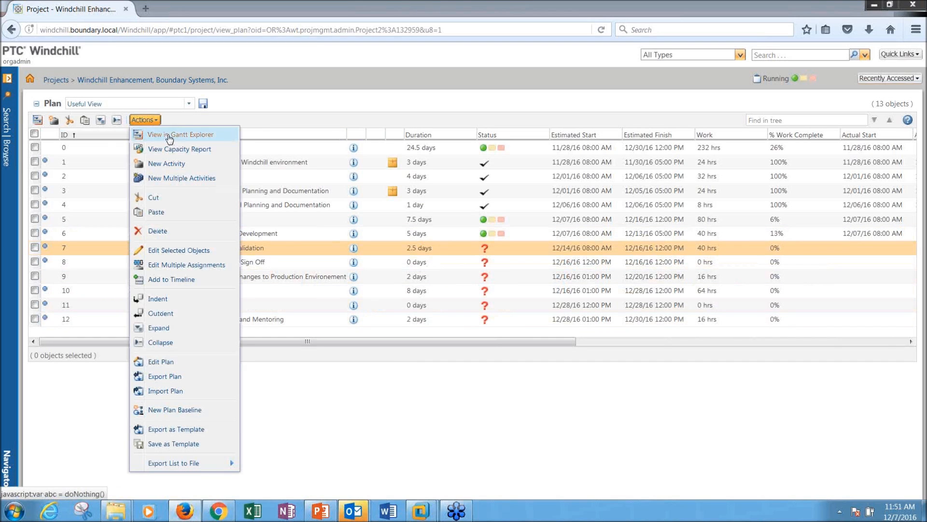
Step: In a maximized Gantt Explorer, check Pilot Testing and Validation's two resources, then close the chart
click(169, 138)
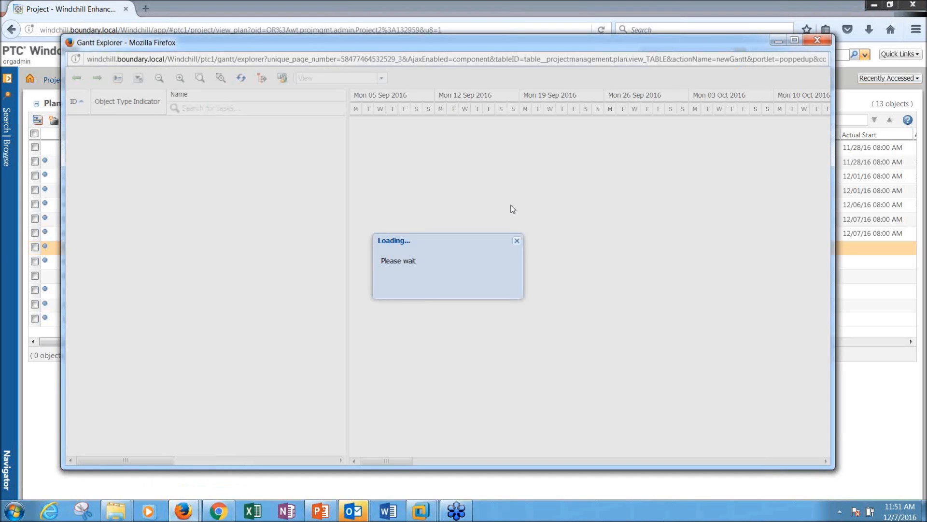
click(794, 40)
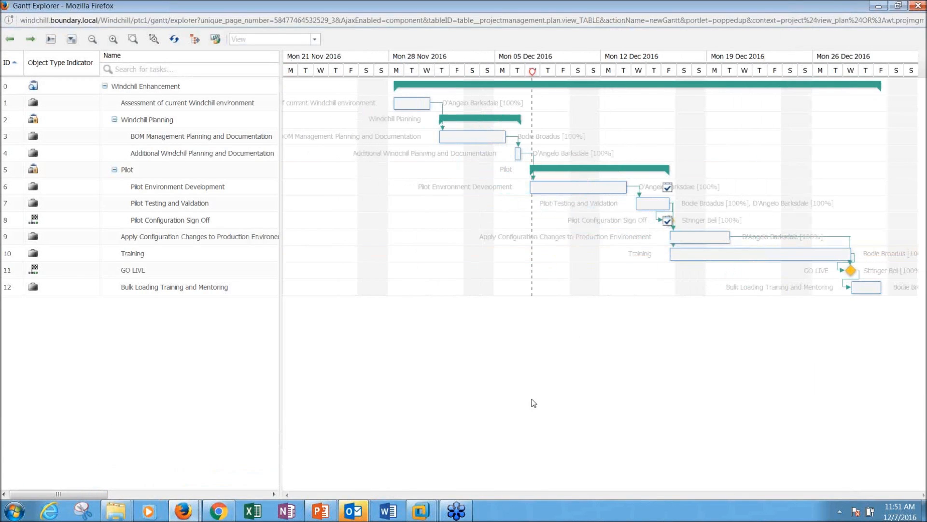
drag(280, 348, 240, 344)
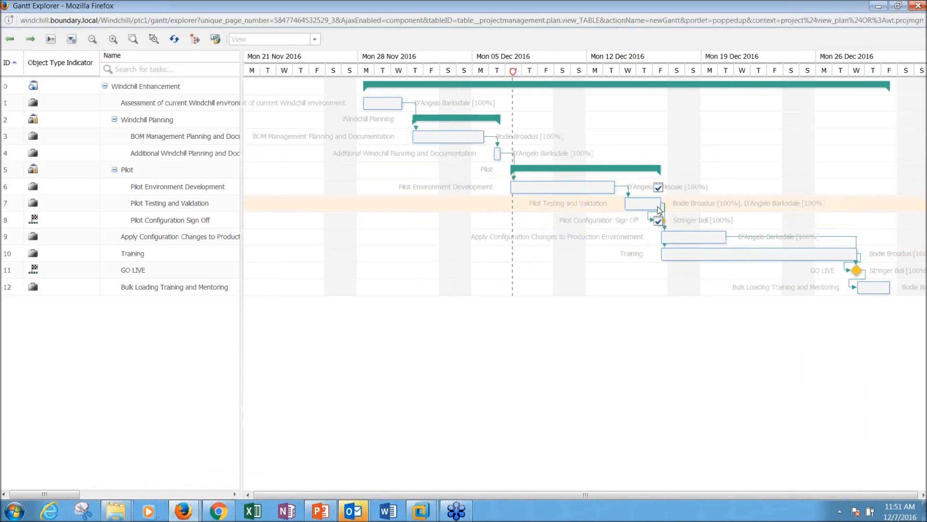
click(639, 207)
mouse_move(642, 207)
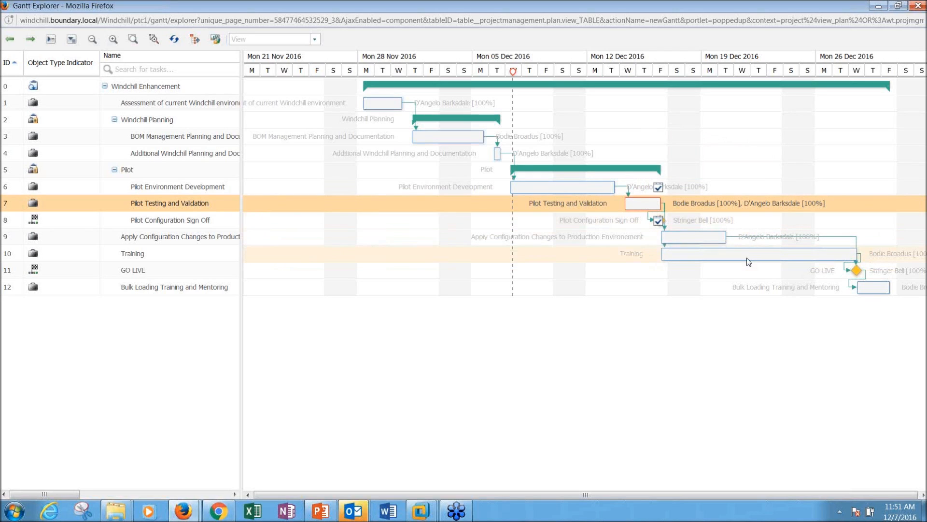
mouse_move(749, 262)
click(917, 6)
drag(461, 341, 477, 341)
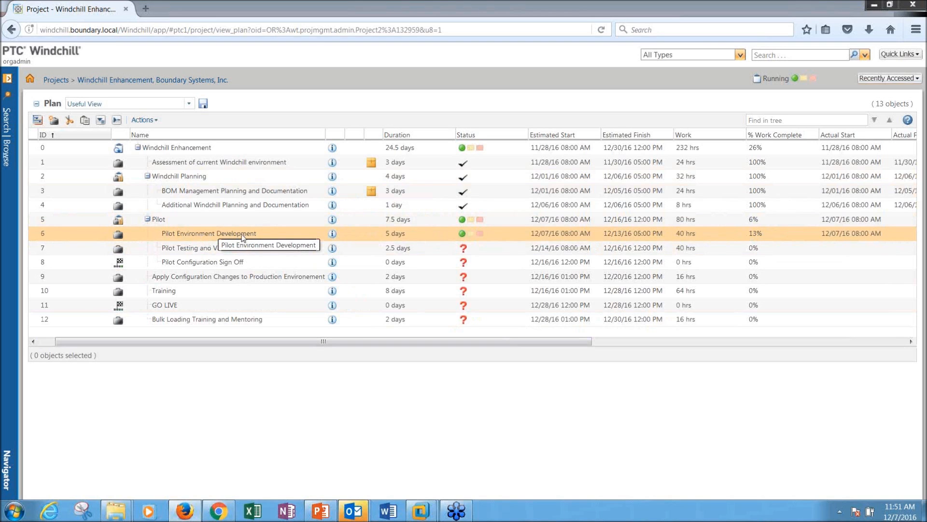
drag(578, 341, 883, 331)
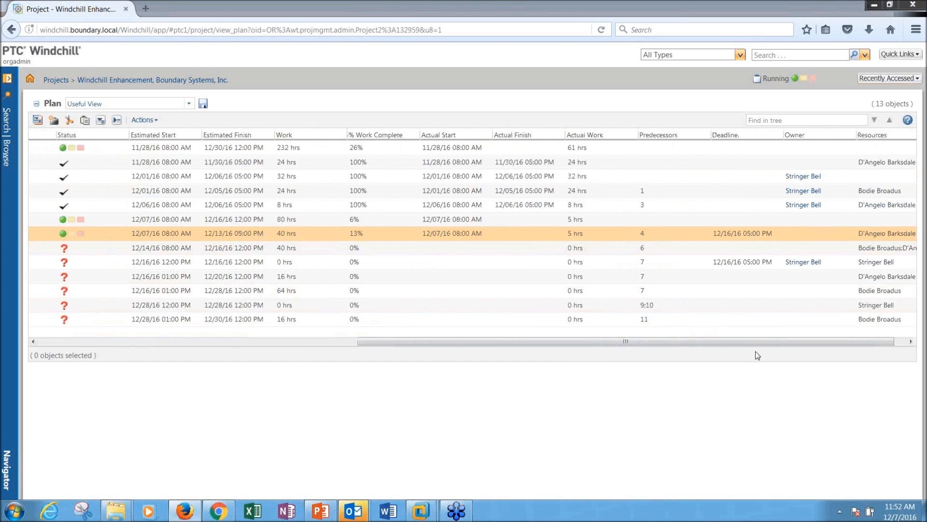
drag(730, 343, 486, 349)
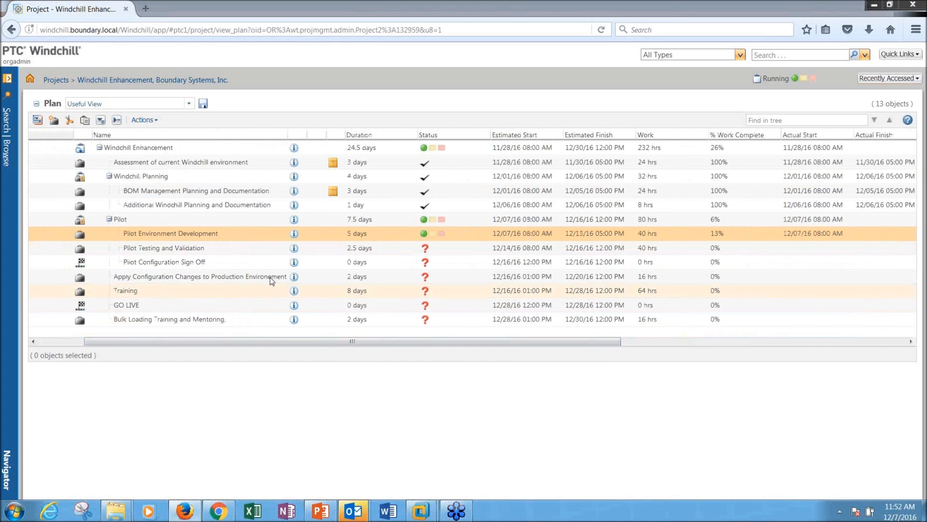
right_click(211, 235)
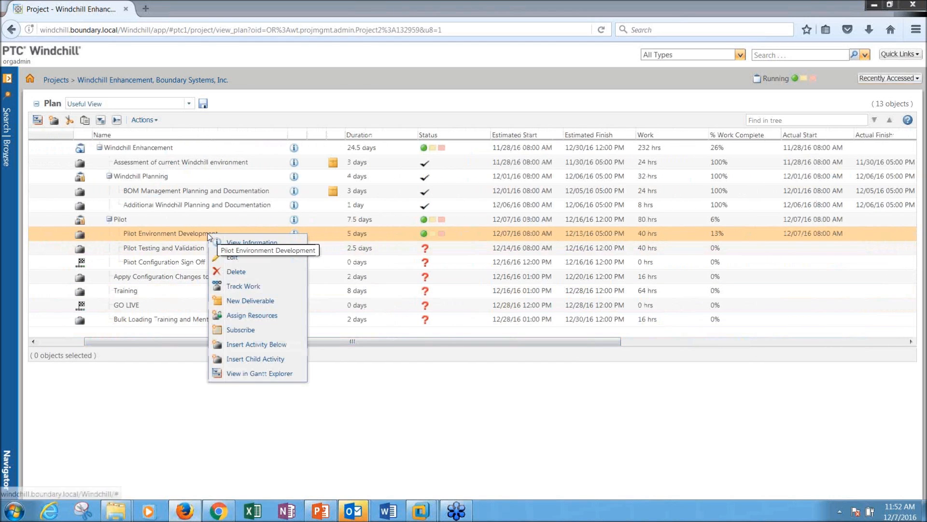
click(234, 288)
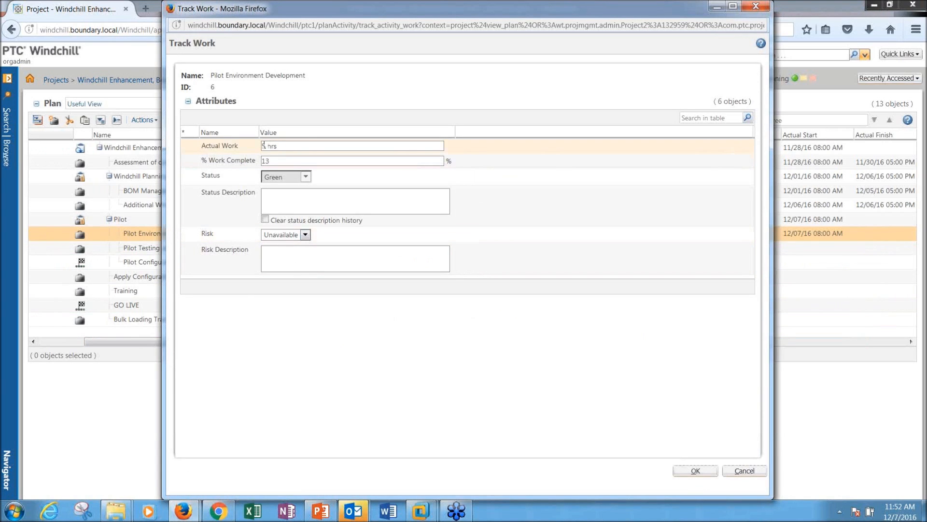
double_click(264, 145)
text(10)
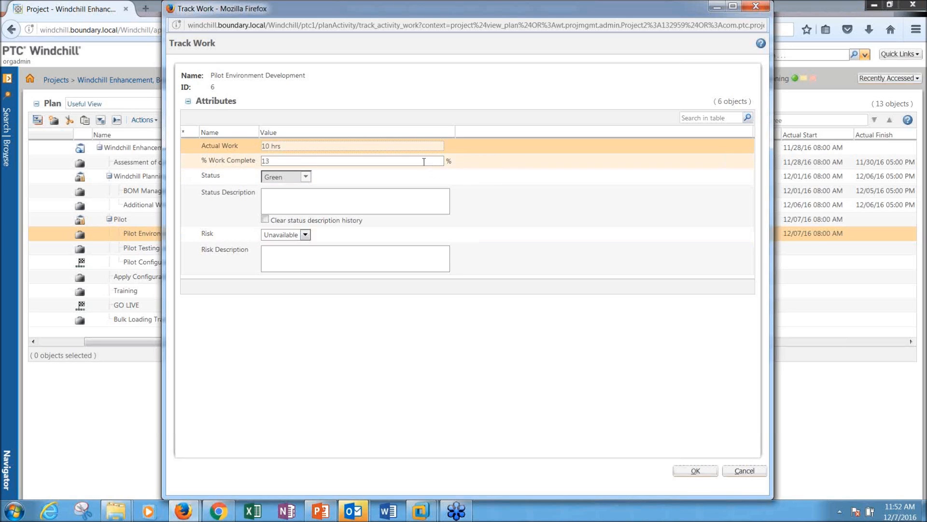
click(433, 168)
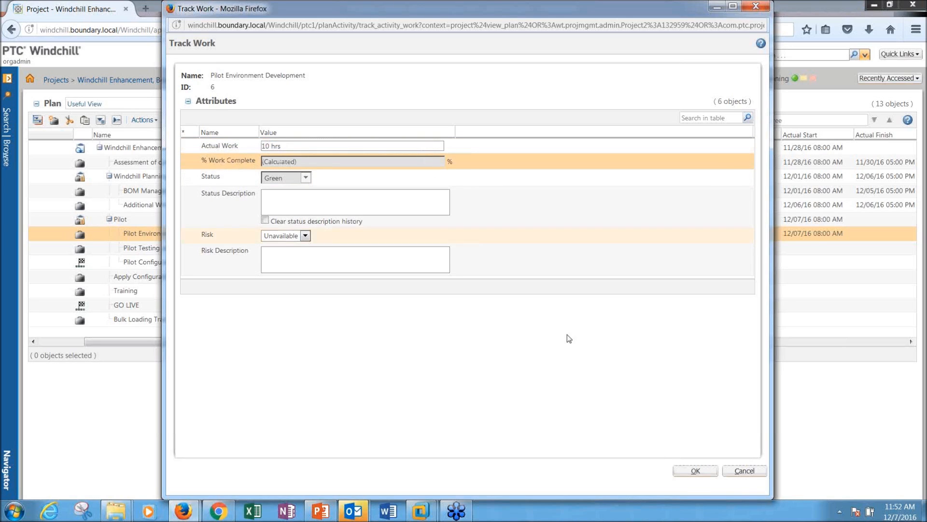
click(701, 473)
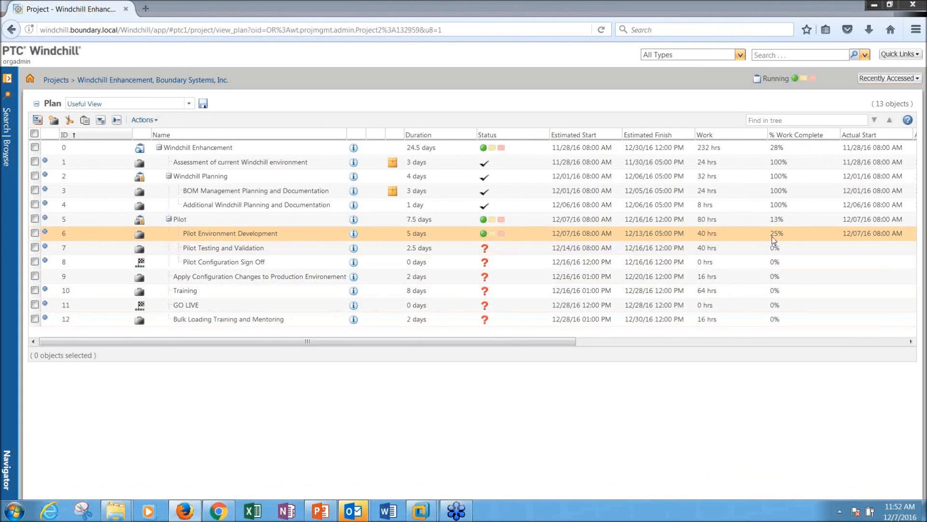
mouse_move(773, 236)
mouse_down()
mouse_move(784, 236)
mouse_move(770, 236)
mouse_up()
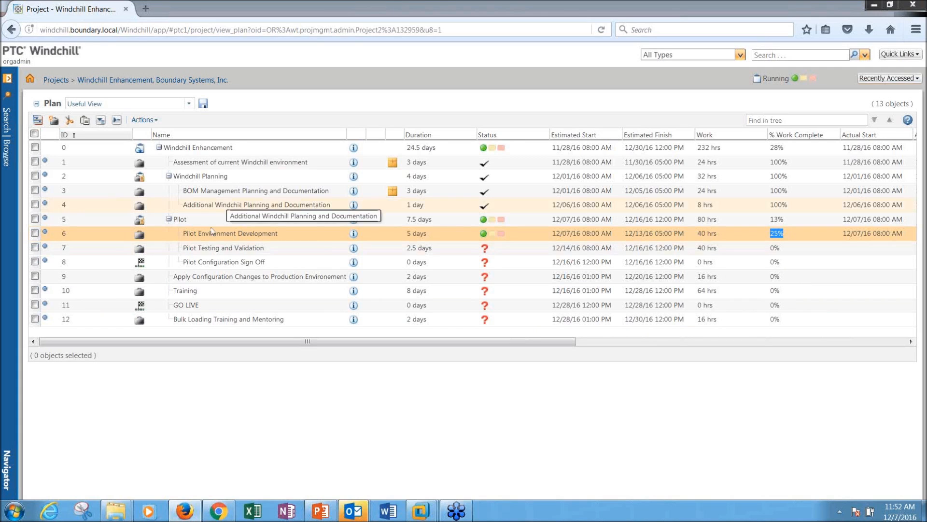
Step: Edit Pilot Environment Development, changing its work from 40 to 36 hrs, and save
right_click(231, 234)
click(252, 261)
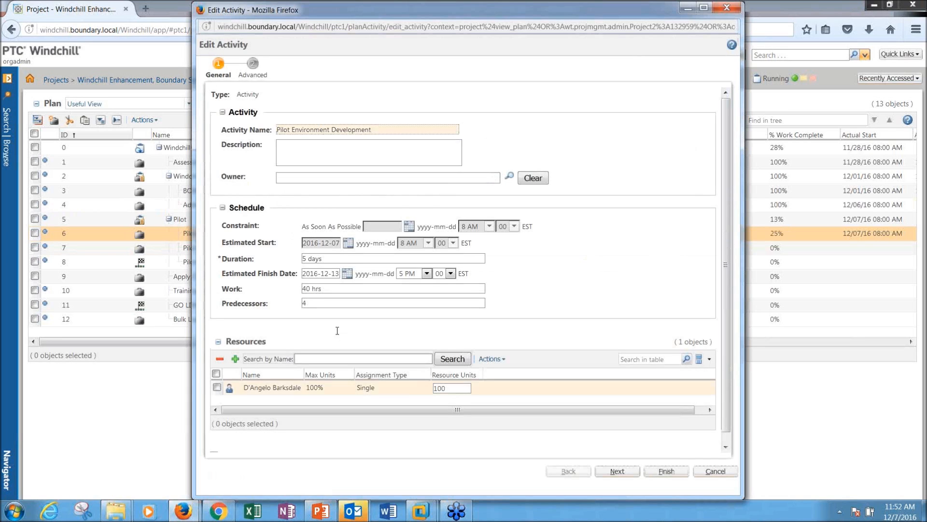
double_click(309, 288)
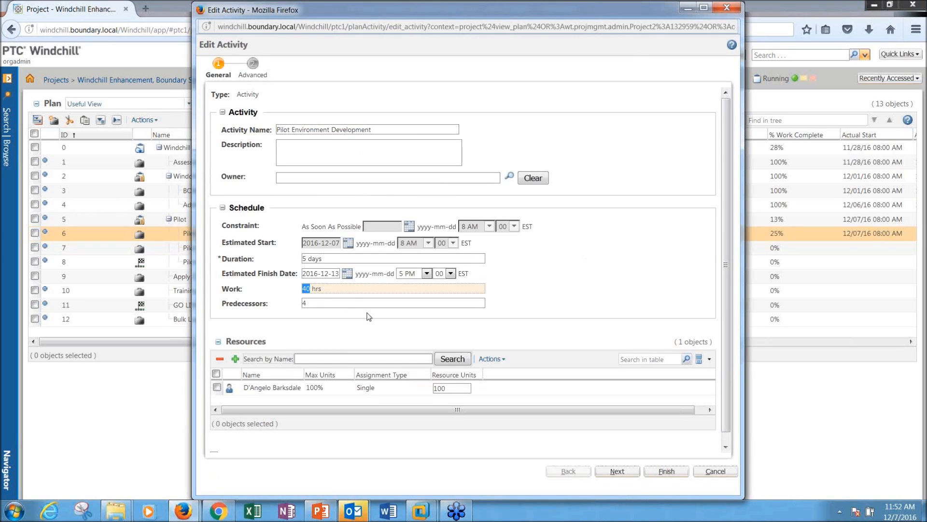
text(36)
click(340, 303)
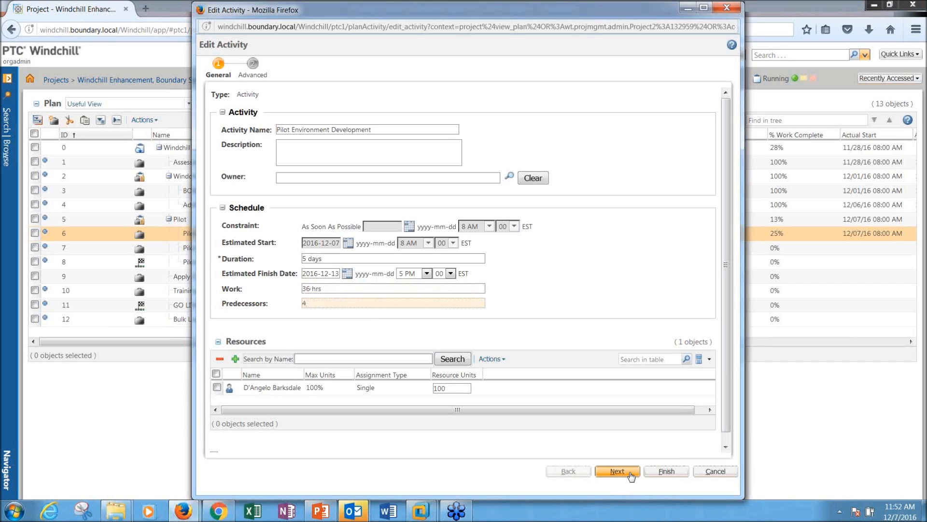
click(669, 471)
drag(722, 232, 675, 237)
drag(771, 234, 774, 235)
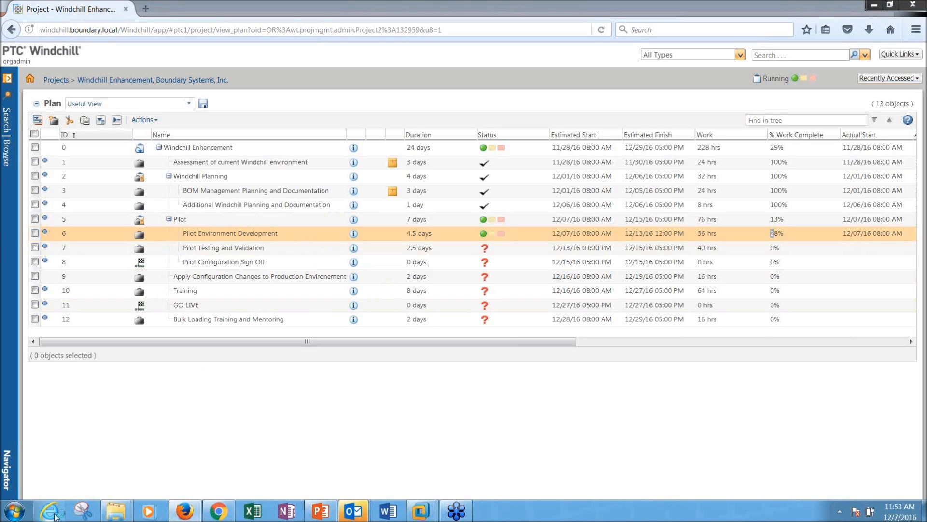
Step: Bring the new browser window on screen and go to the windchill server address
drag(0, 53, 513, 7)
text(windchill.boundary.local/)
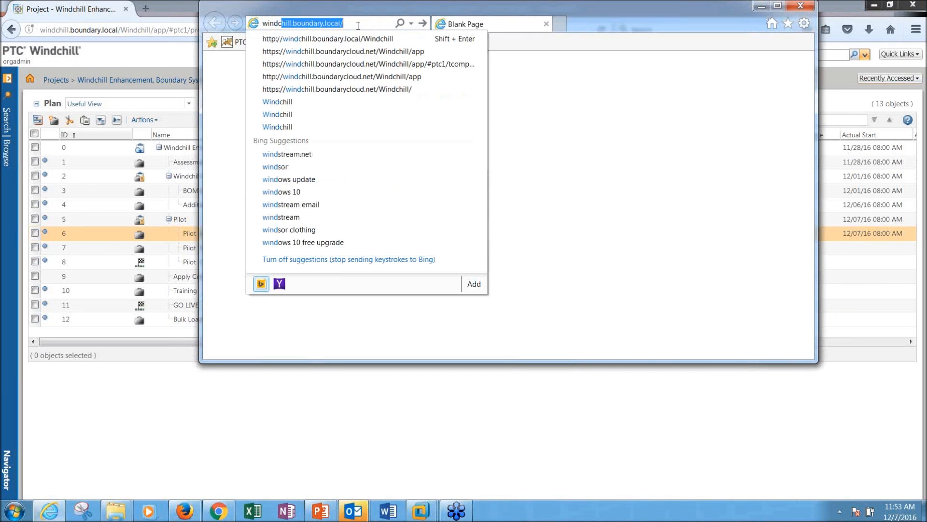
key(Return)
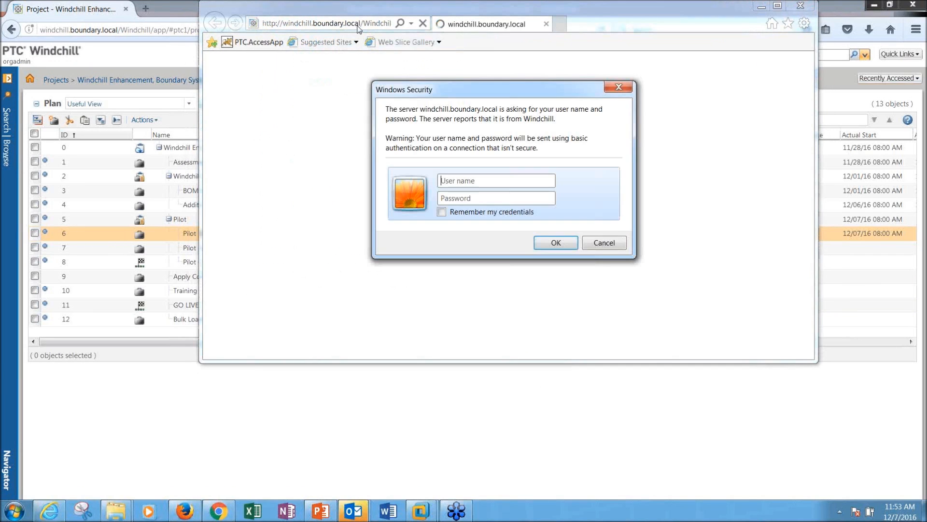
Step: Log in with the second user's user name and password, then maximize the window
click(473, 175)
key(Tab)
key(Return)
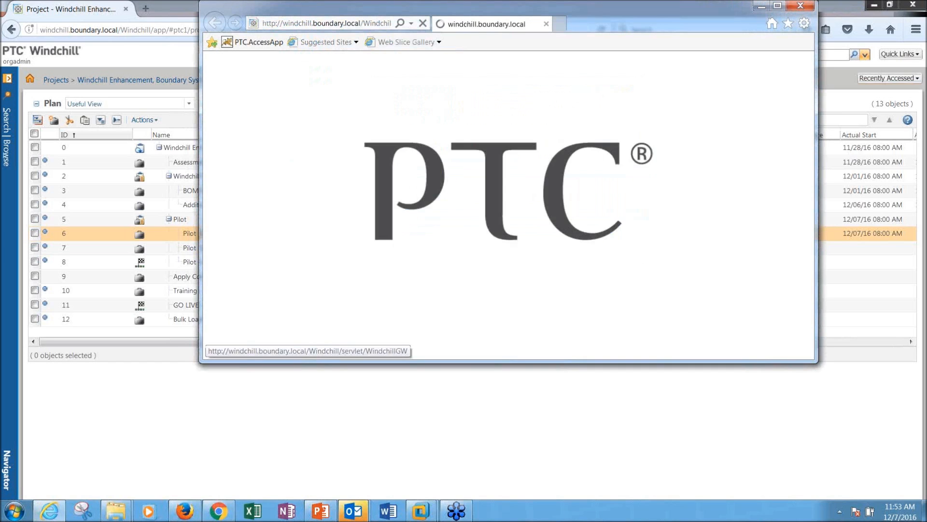
click(777, 6)
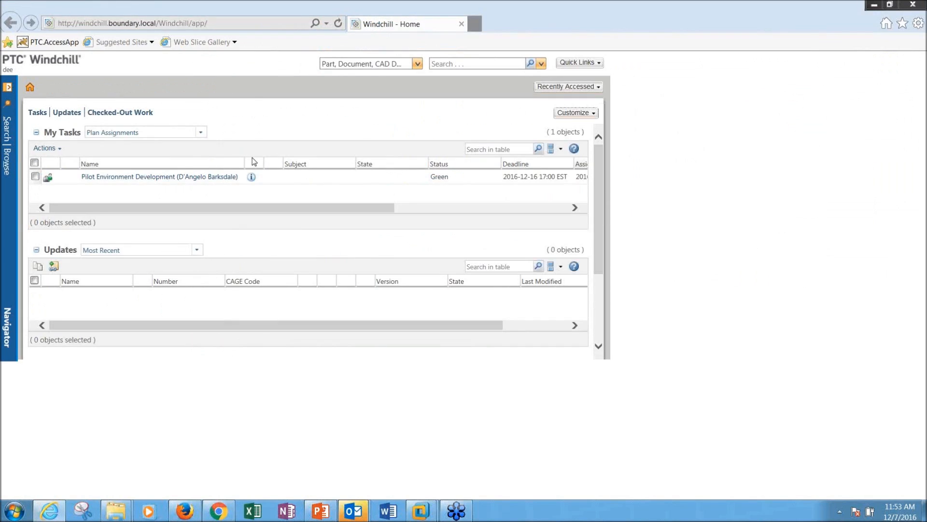
Step: Open the Windchill Enhancement plan and expand its Windchill Planning and Pilot phases
click(9, 159)
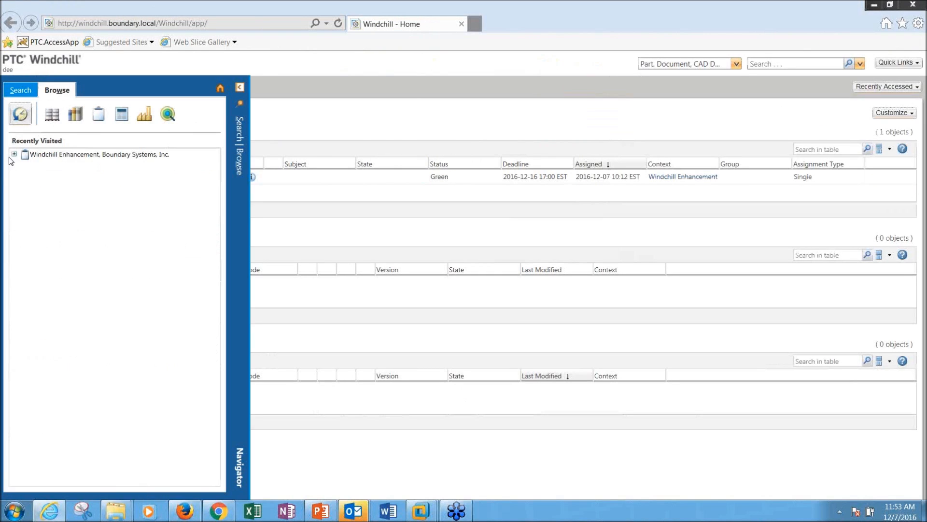
click(68, 158)
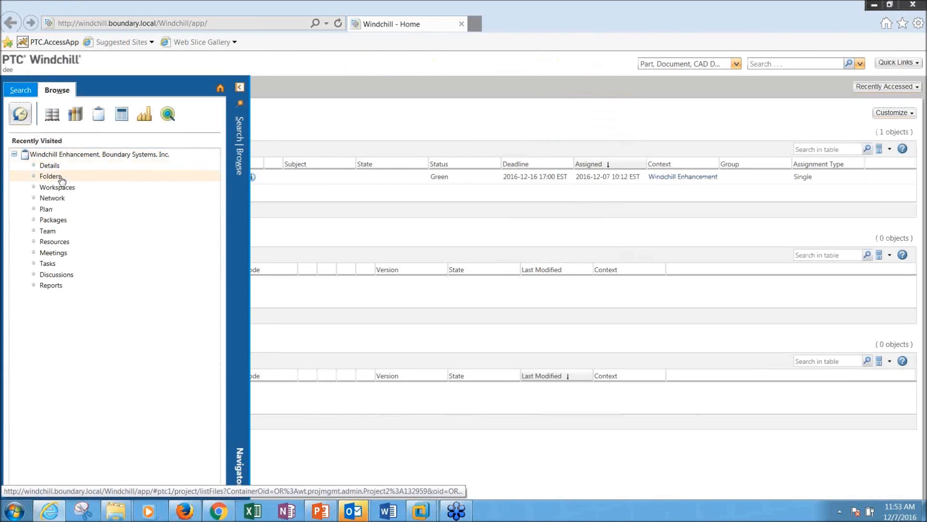
click(48, 209)
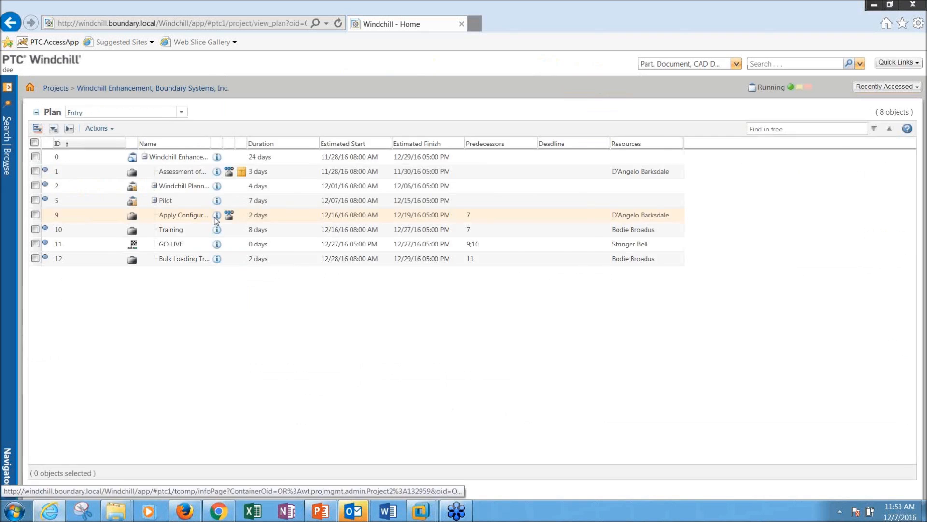
click(169, 185)
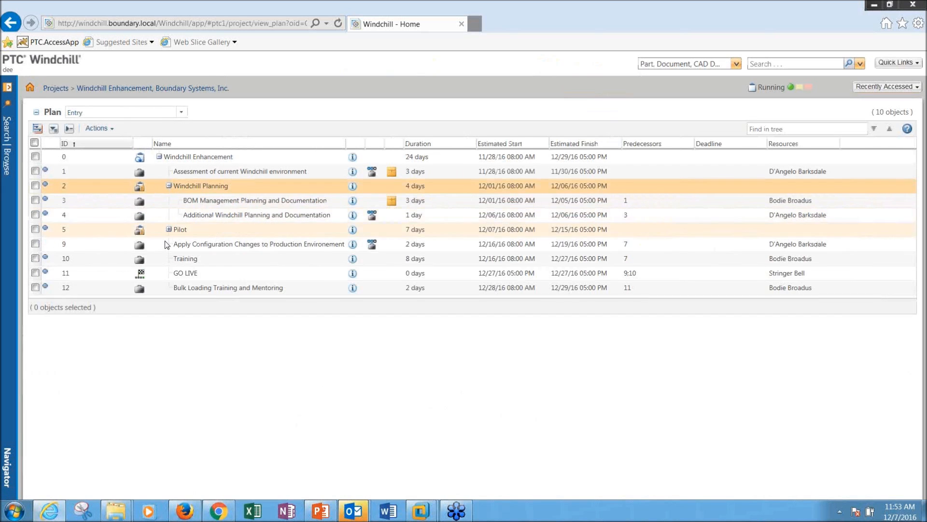
click(168, 229)
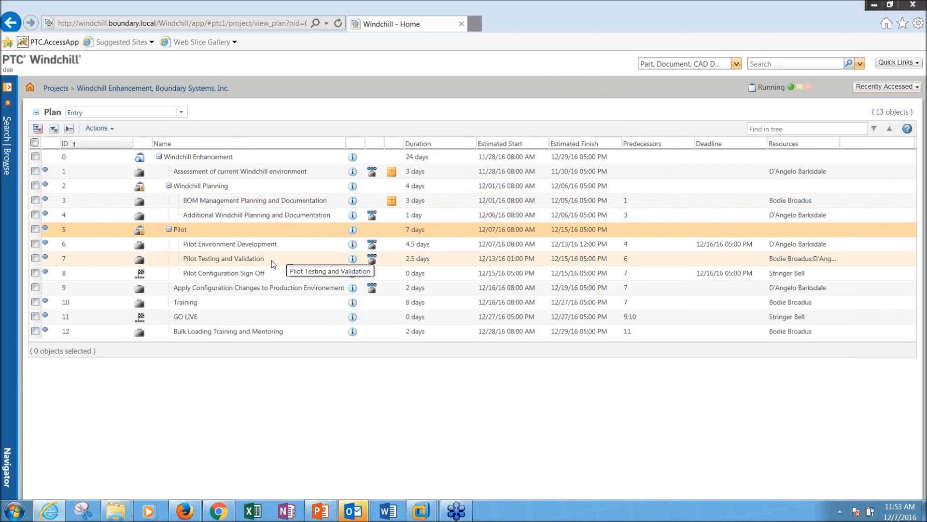
right_click(261, 241)
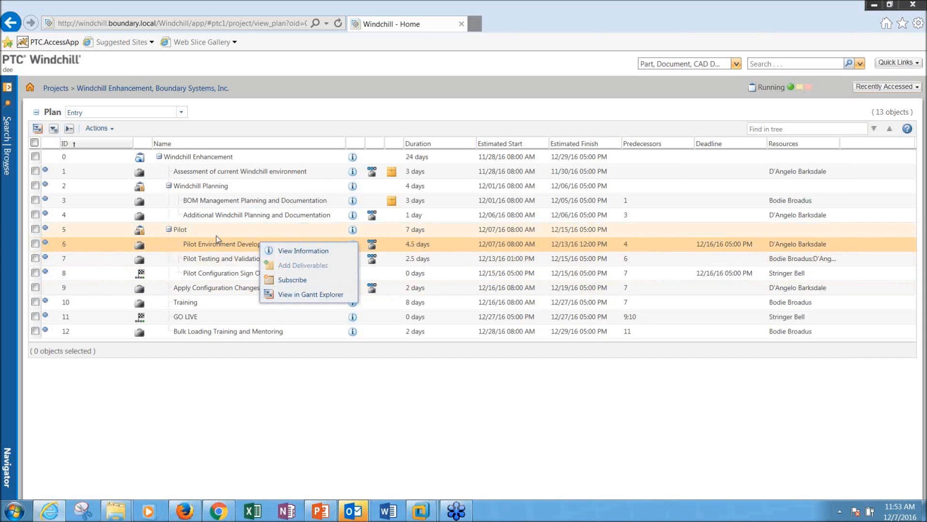
click(296, 399)
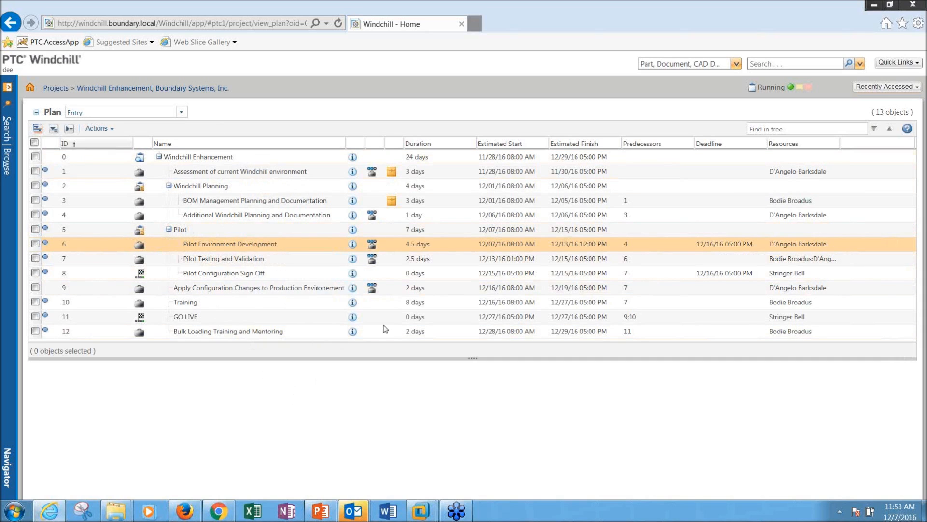
Step: Track Pilot Environment Development as Yellow: 'Having issues with one of the configuration elements.'
click(373, 246)
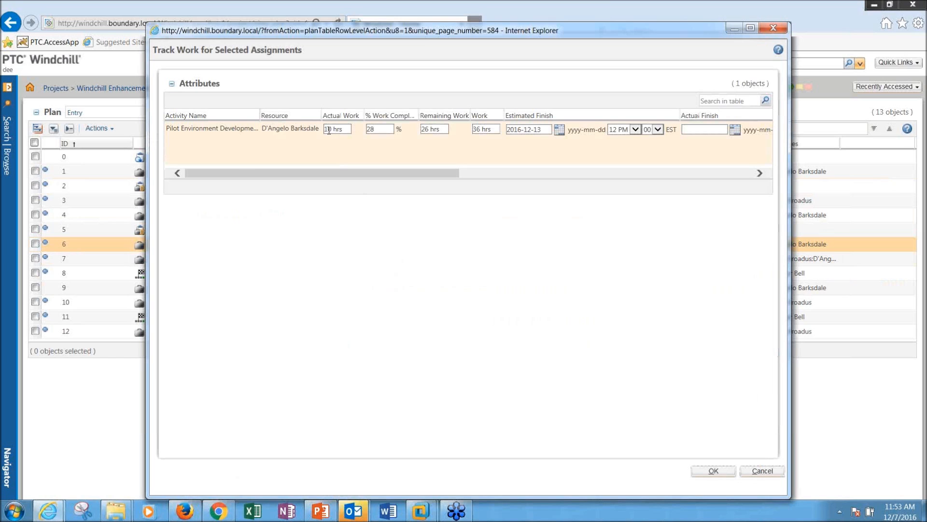
drag(360, 176, 525, 177)
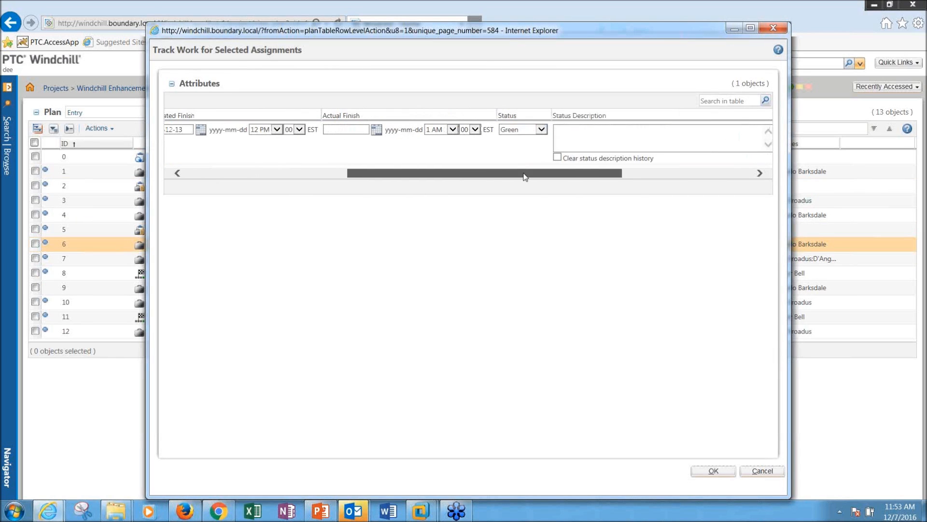
click(541, 130)
click(532, 139)
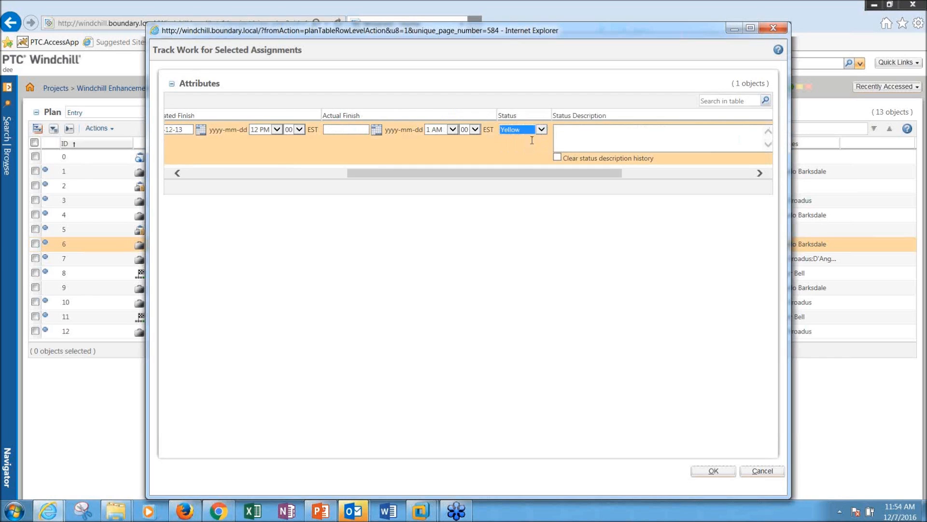
click(580, 135)
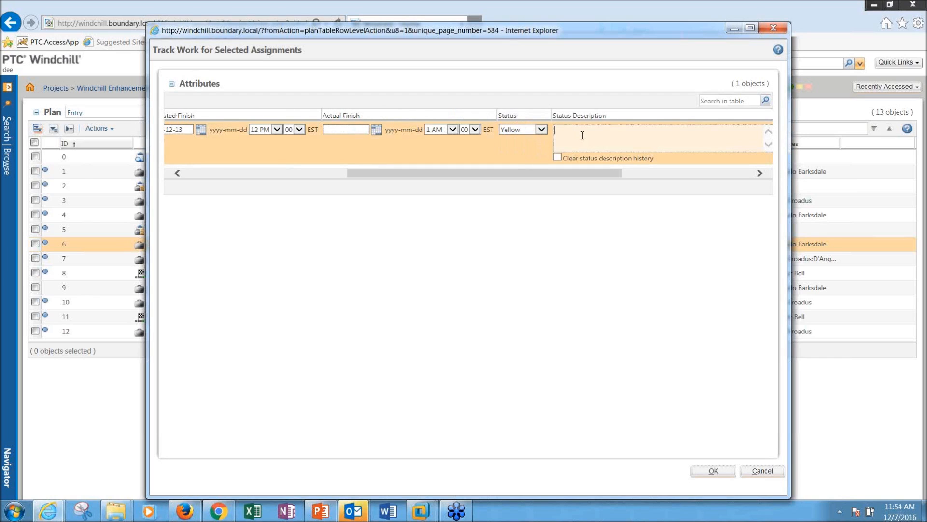
text(Having issues with one of the configuration elements)
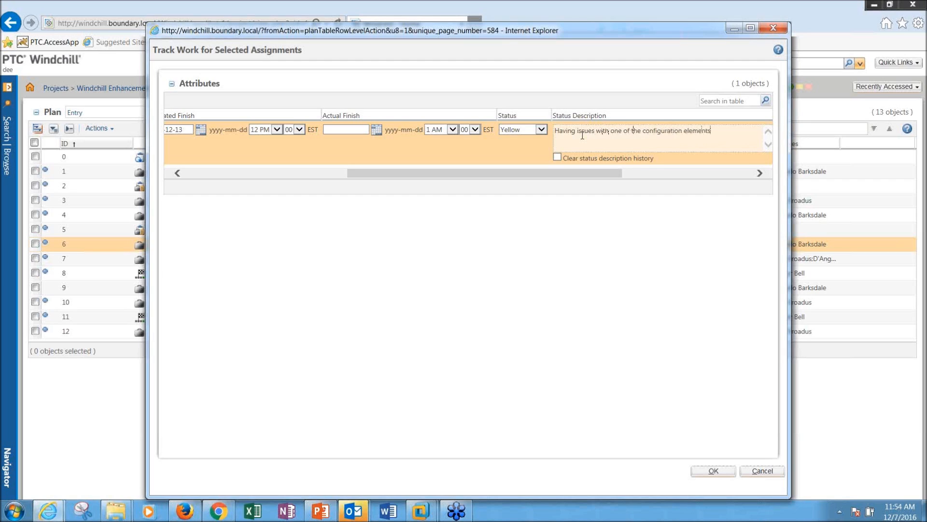
text(.  Nee)
key(BackSpace)
key(BackSpace)
key(BackSpace)
key(BackSpace)
key(BackSpace)
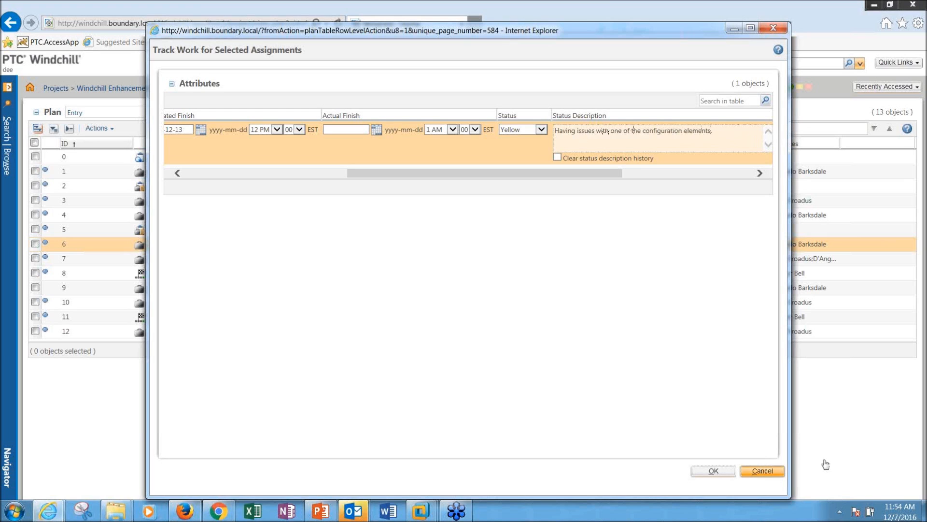
click(714, 471)
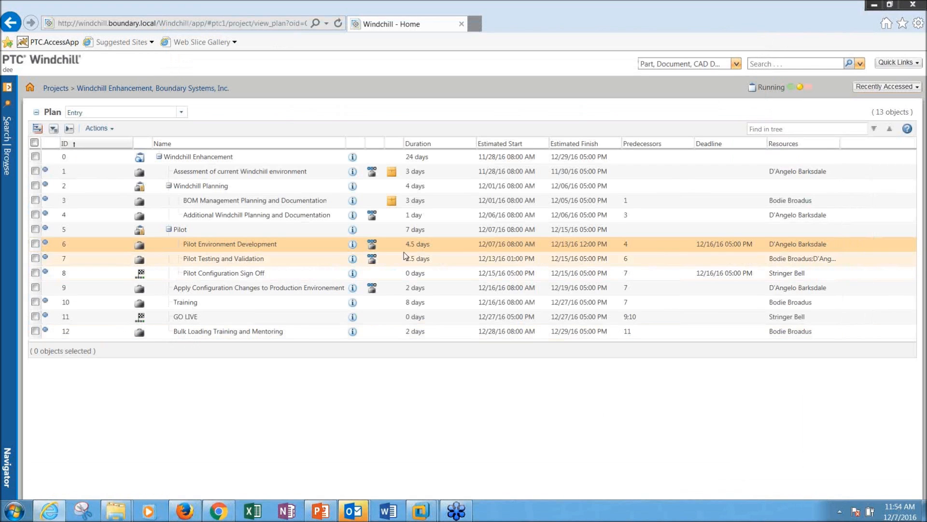
Step: Refresh the first session's plan so the Yellow status shows on Pilot and the project
click(184, 512)
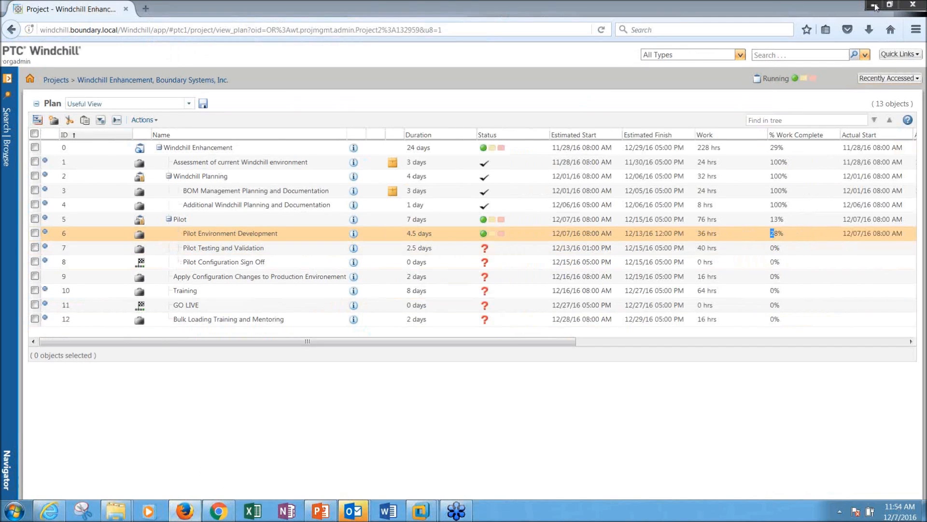
click(607, 32)
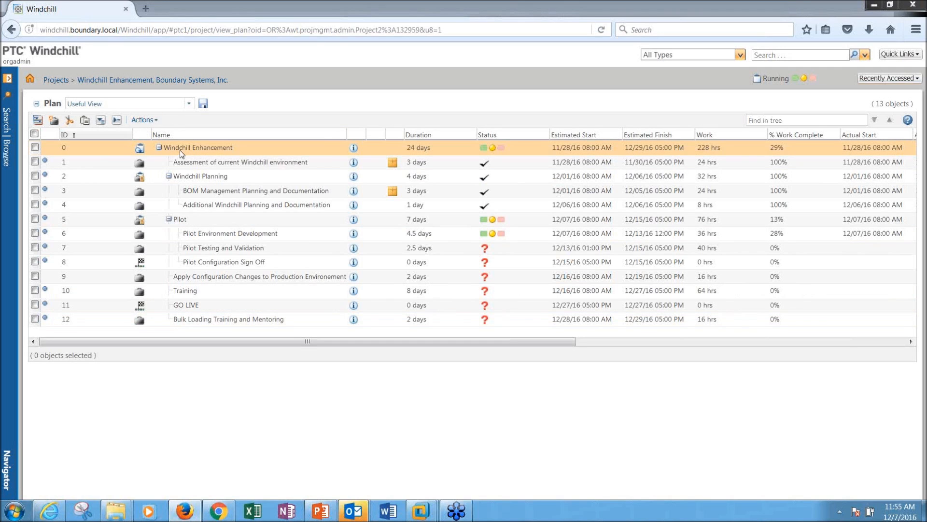
click(354, 147)
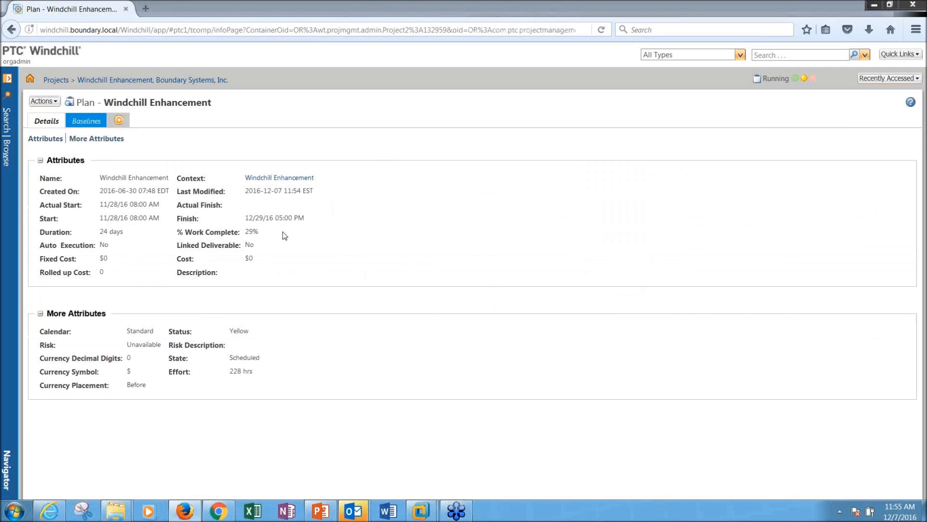
click(86, 123)
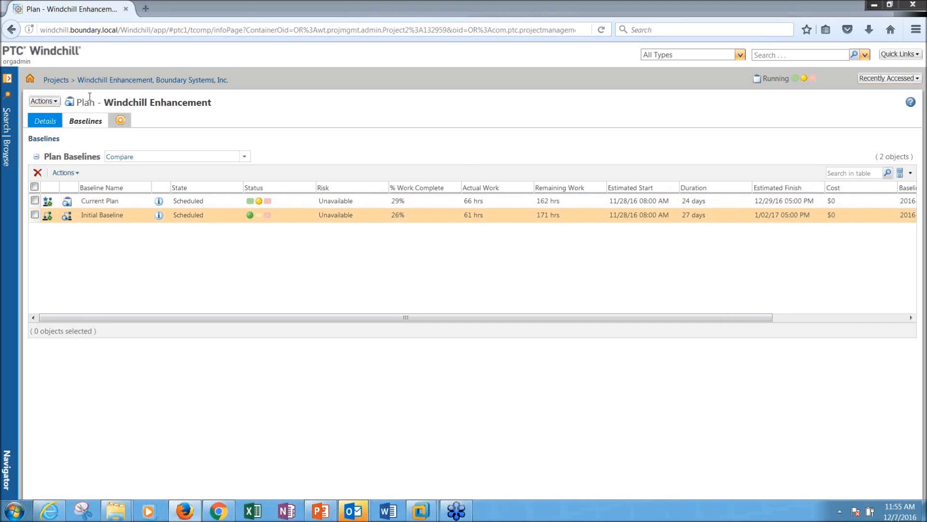
click(70, 102)
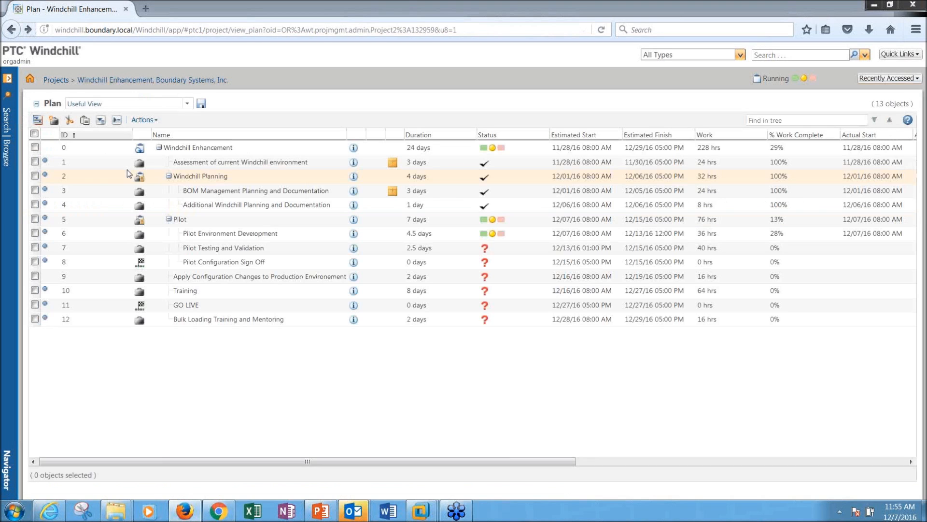
click(157, 103)
click(189, 103)
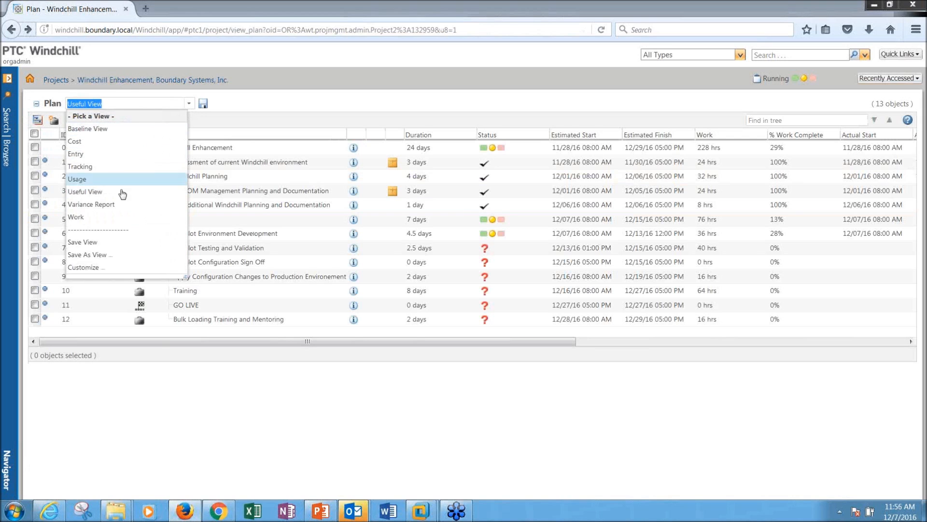
click(119, 129)
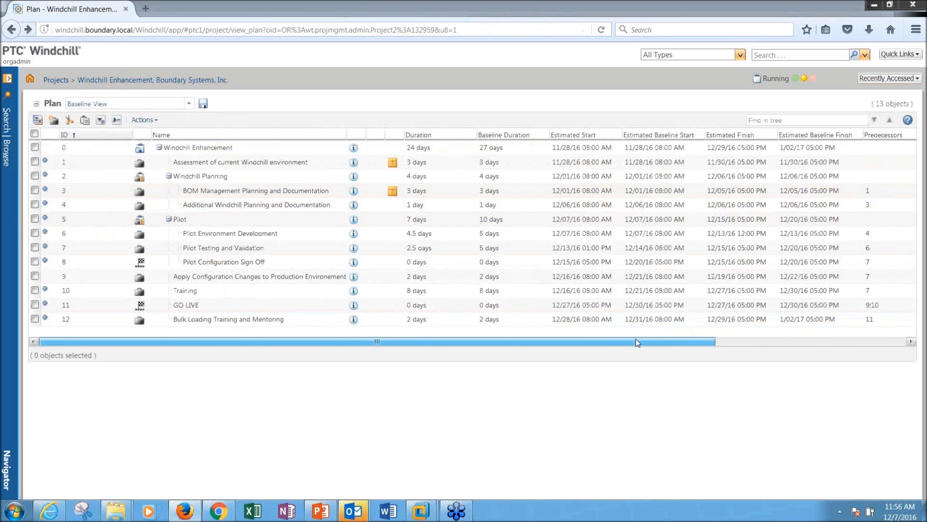
drag(630, 342, 698, 341)
click(189, 104)
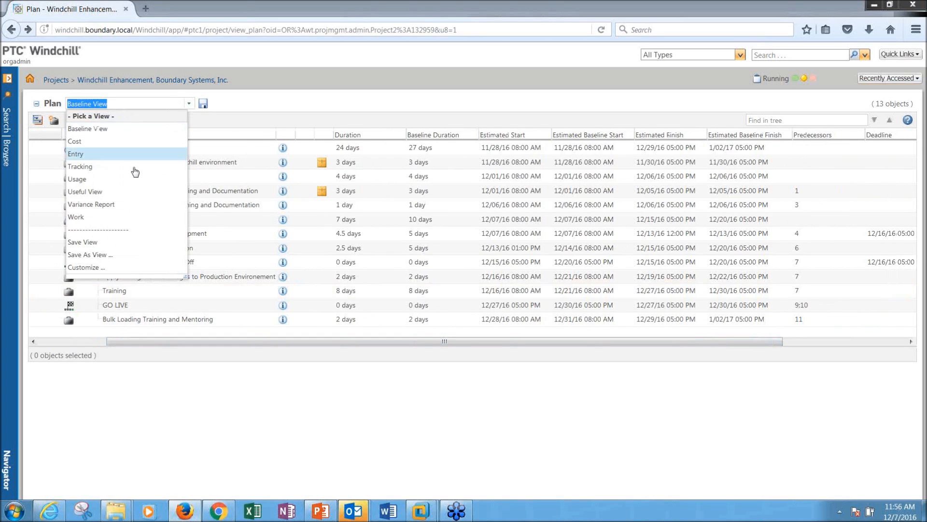
click(121, 203)
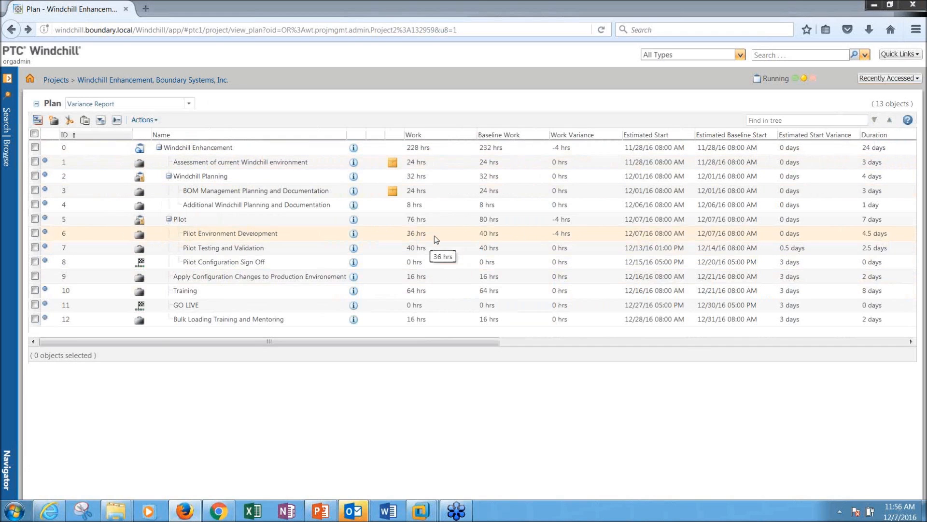
drag(555, 148, 573, 147)
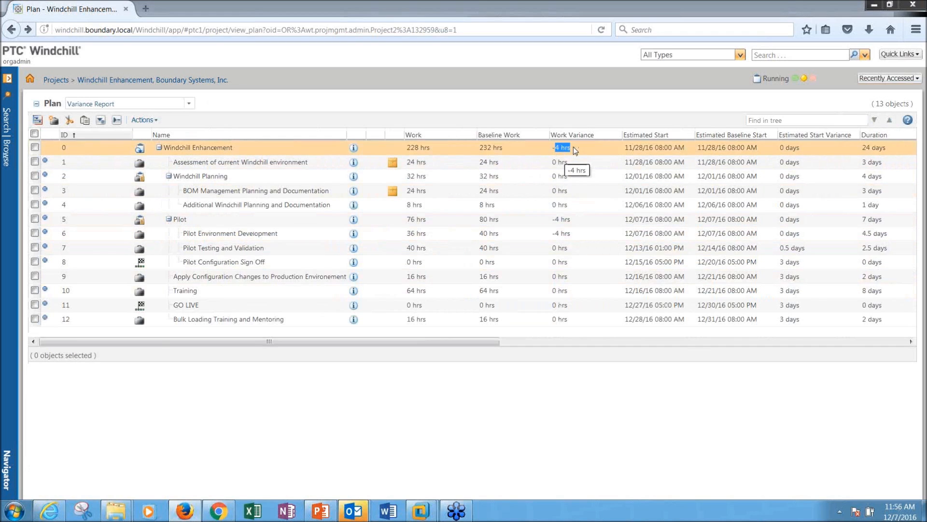
drag(552, 233, 572, 233)
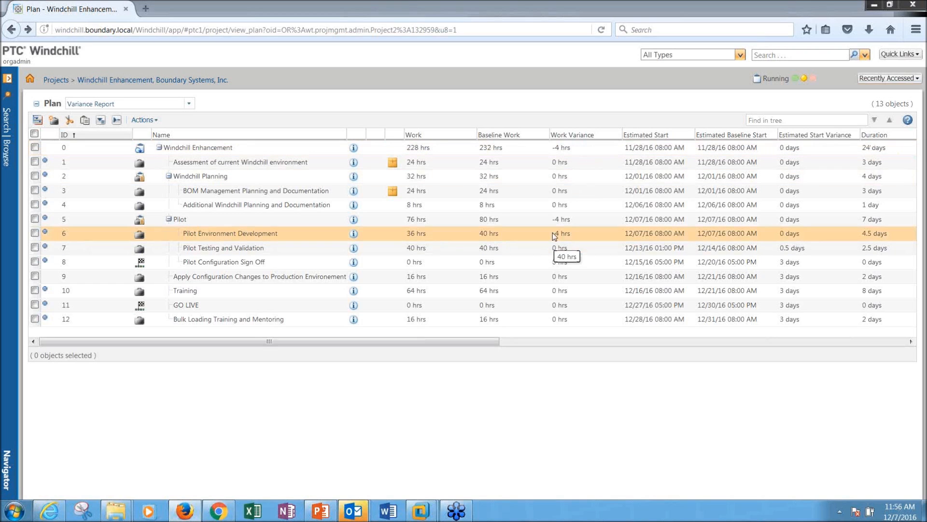
drag(474, 341, 743, 333)
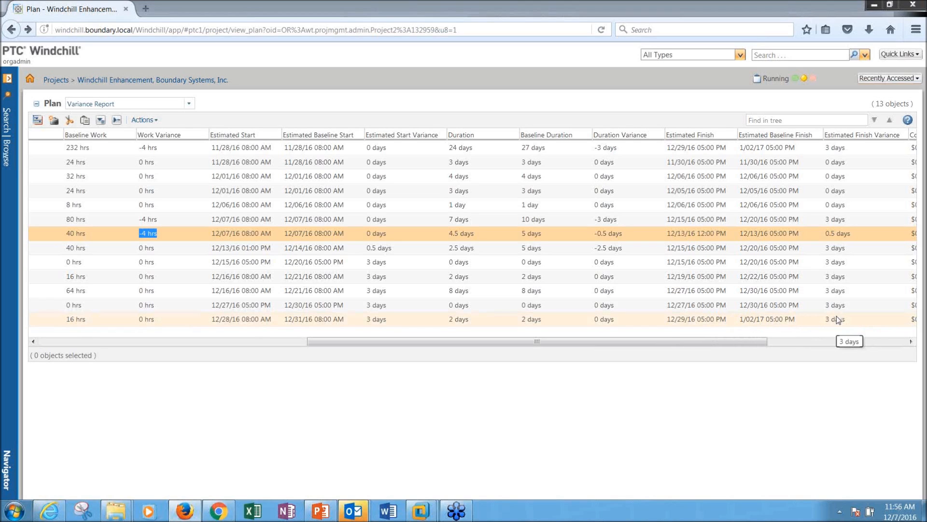
drag(752, 341, 214, 112)
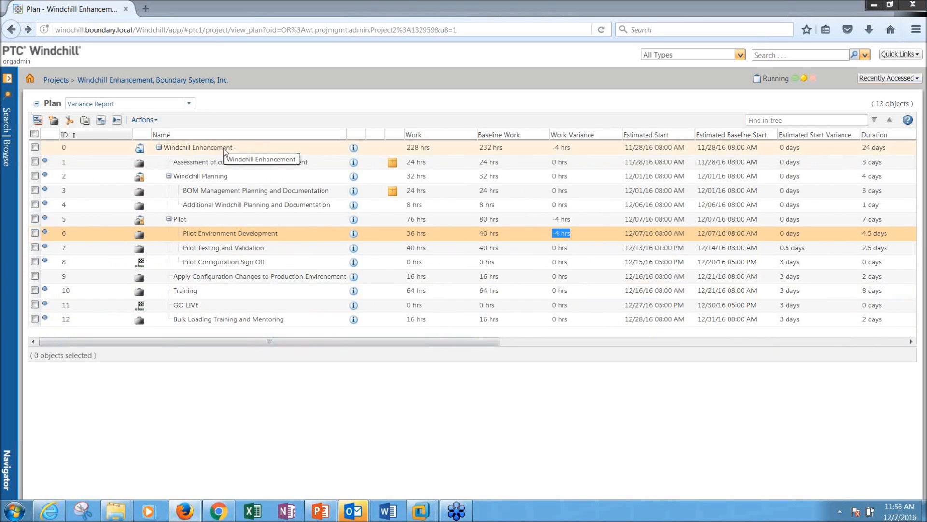
Step: Create a new plan baseline named 'Demo Baseline' from the plan's Baselines tab
click(353, 147)
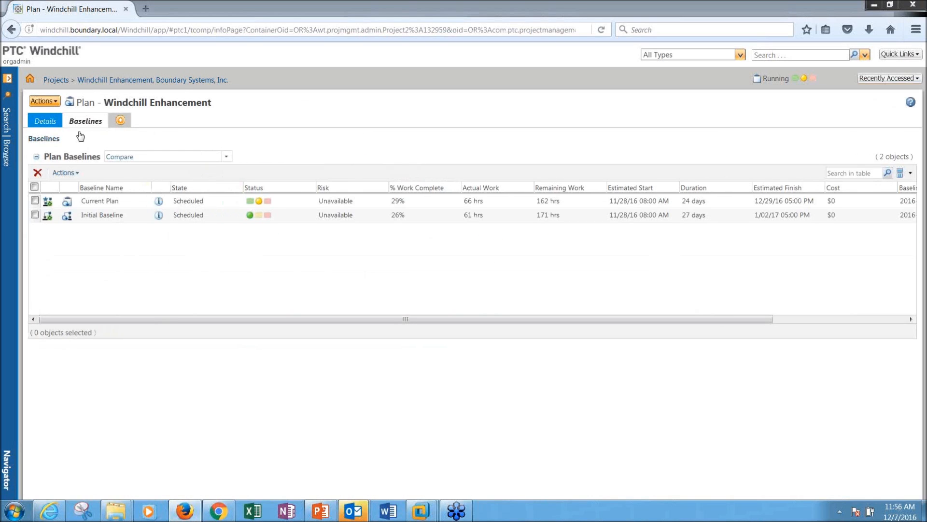
click(43, 102)
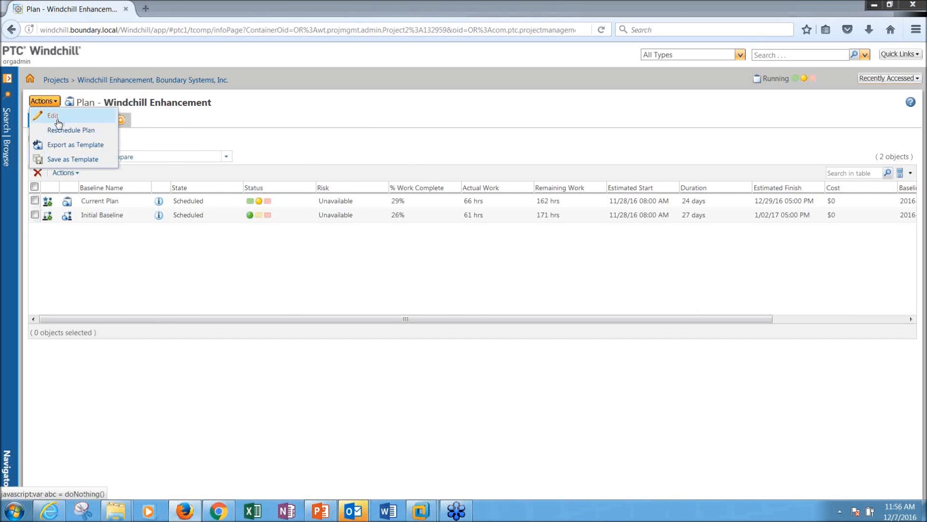
click(247, 137)
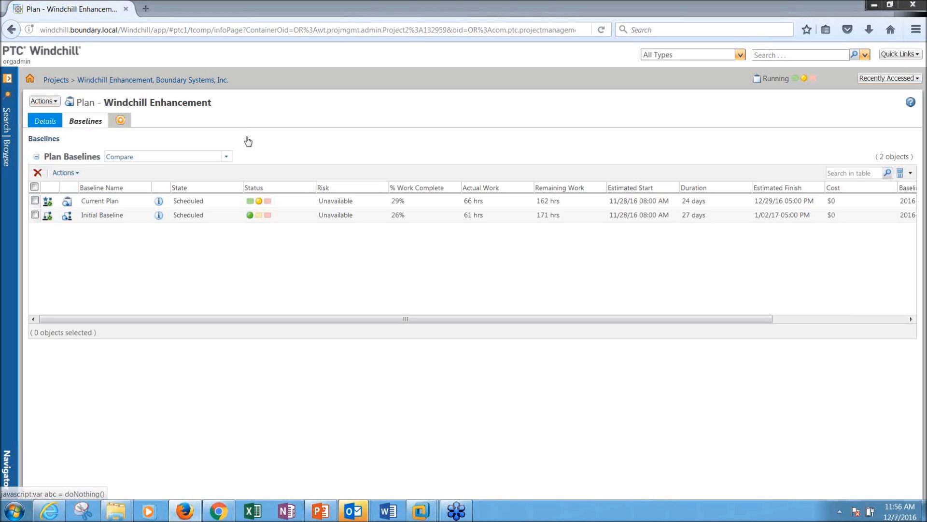
click(63, 173)
click(73, 187)
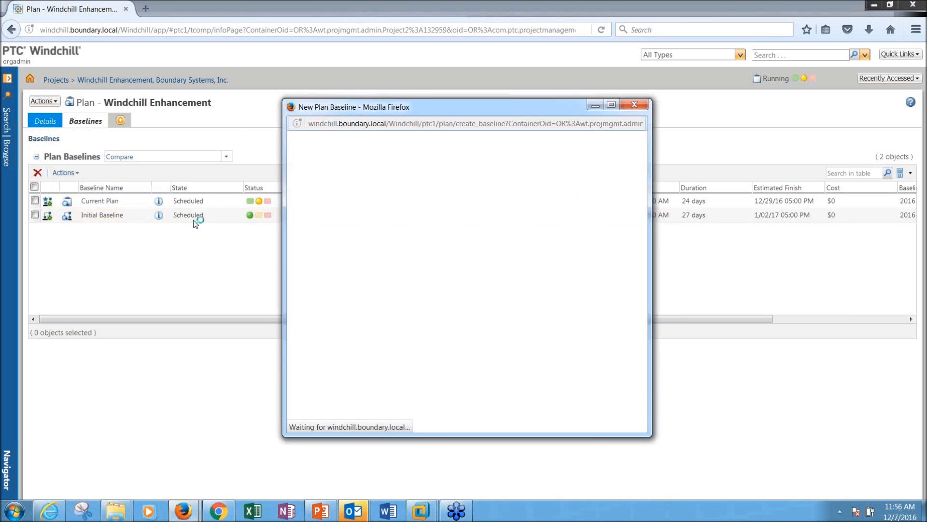
click(407, 196)
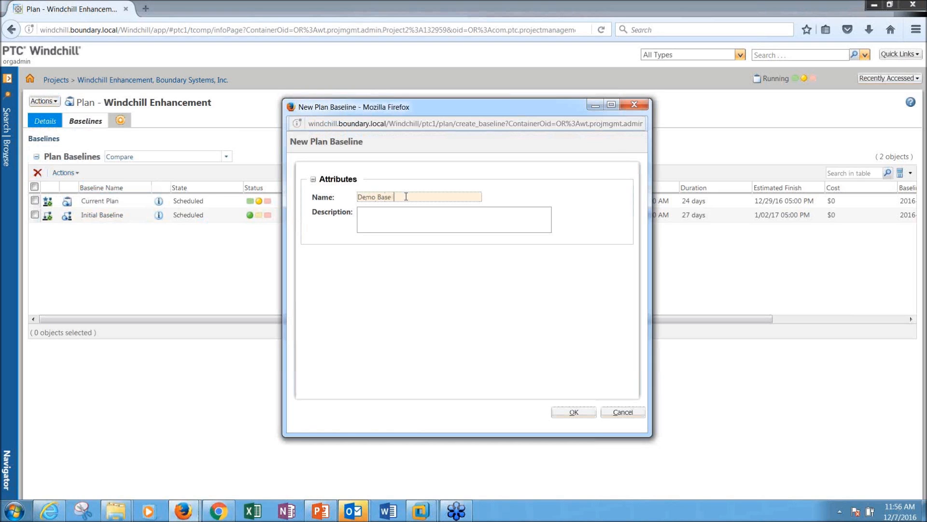
click(574, 412)
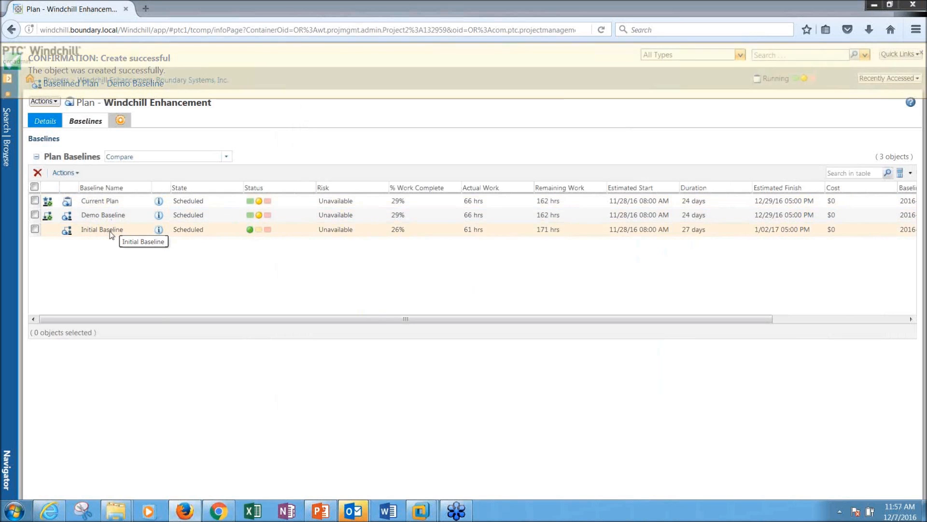
right_click(112, 233)
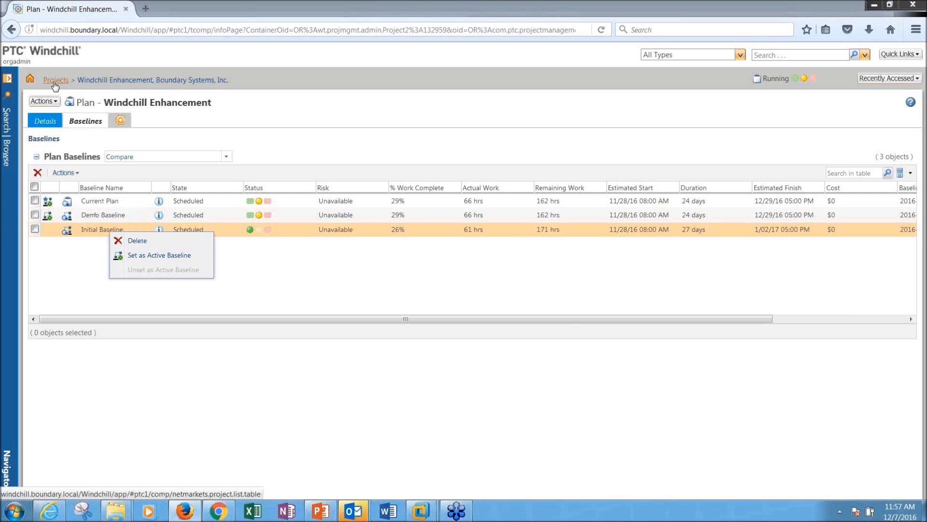
Step: Change Bulk Loading Training and Mentoring's work from 16 to 24 hrs
click(11, 33)
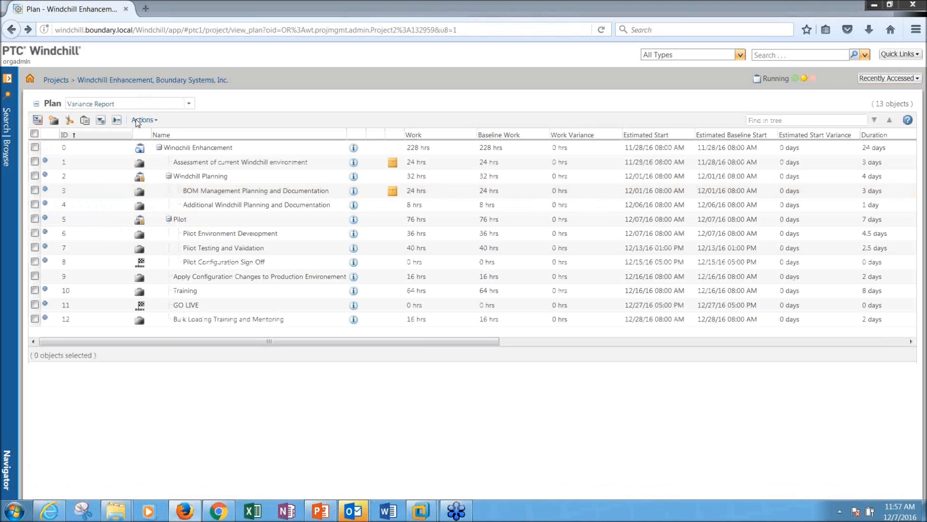
right_click(293, 321)
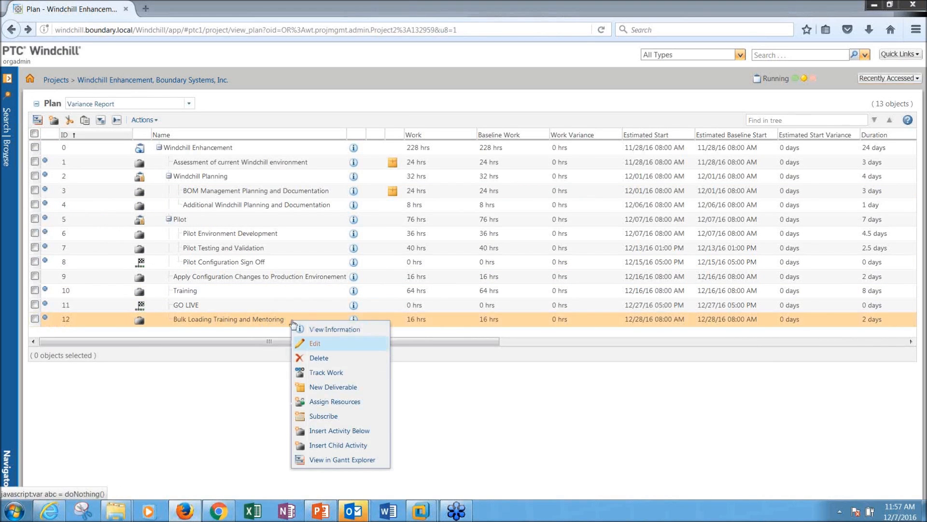
click(316, 344)
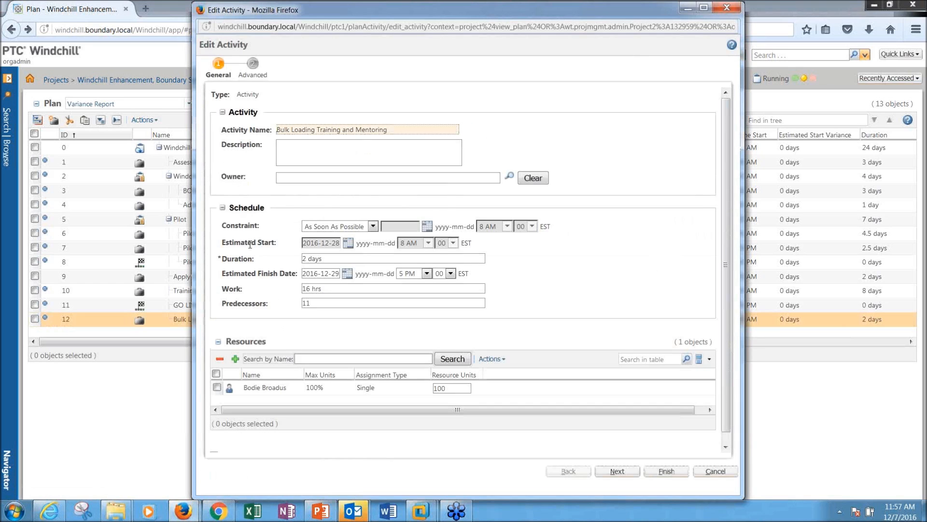
double_click(304, 258)
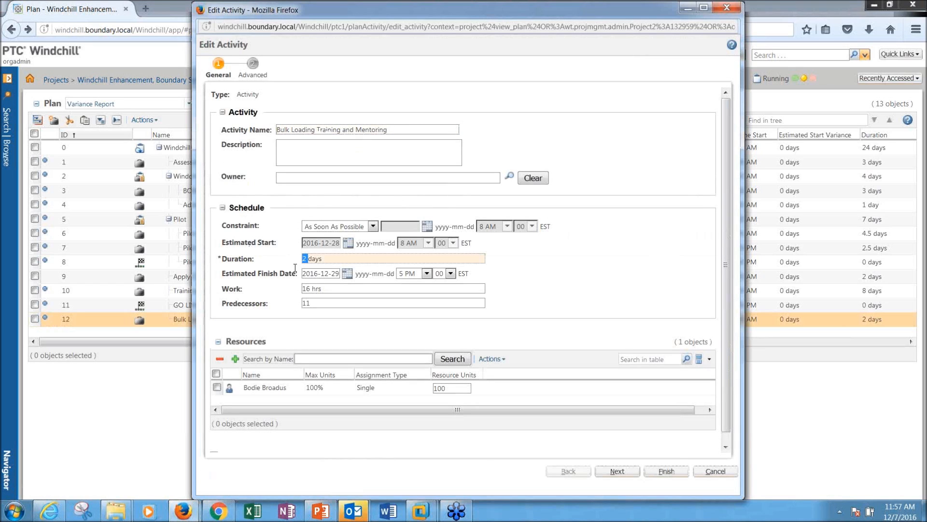
double_click(308, 288)
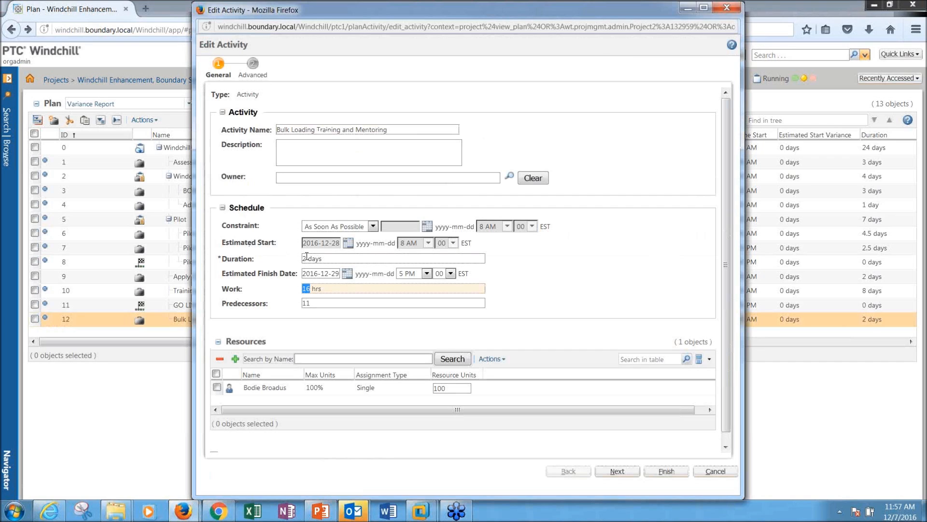
text(24)
click(396, 302)
click(666, 471)
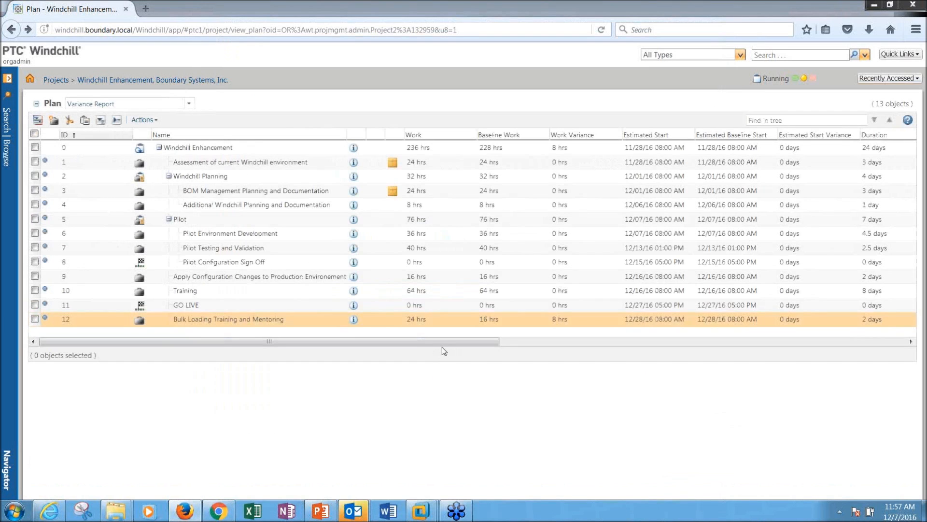
drag(444, 342, 466, 343)
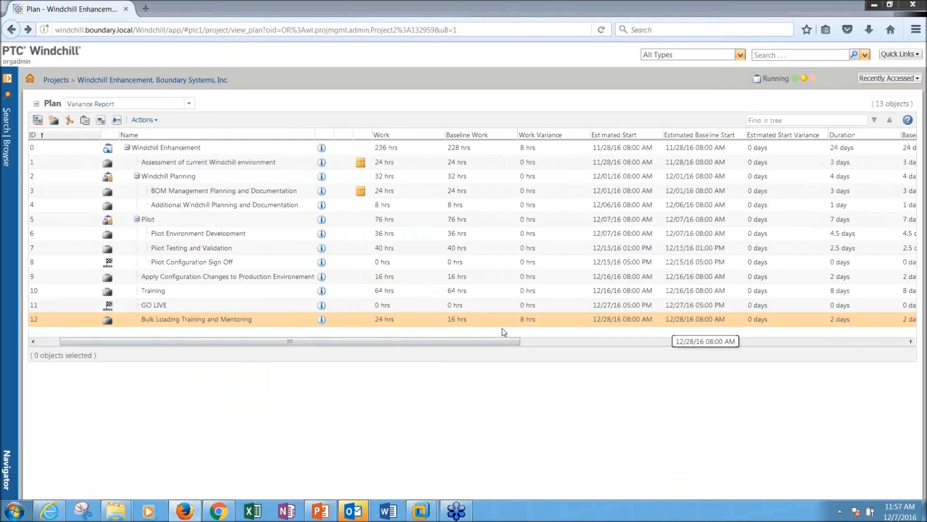
right_click(420, 321)
Step: Change Bulk Loading Training and Mentoring's duration to 3 days
click(442, 342)
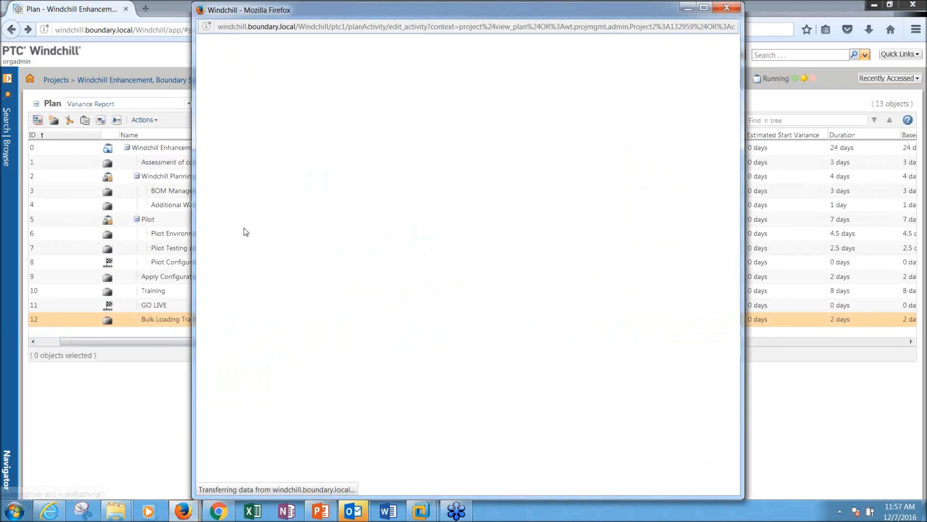
drag(311, 258, 289, 259)
text(3days)
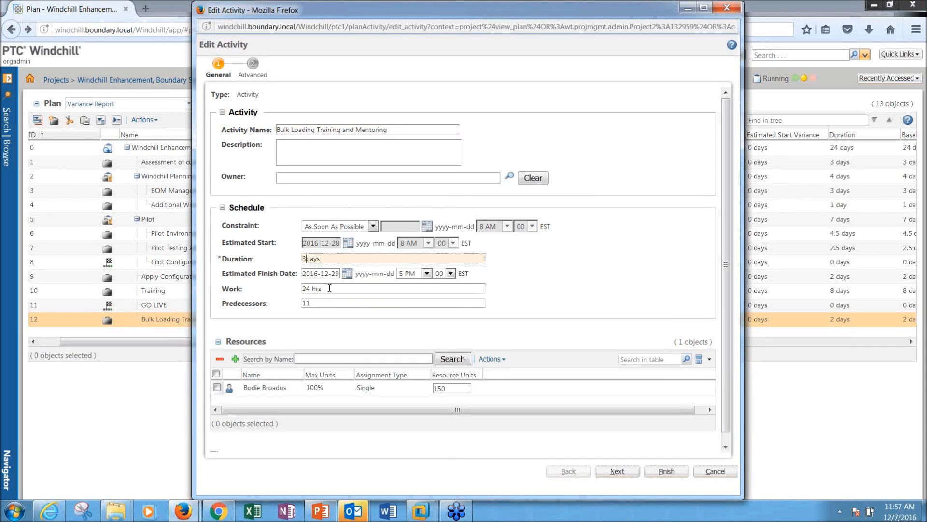
click(330, 290)
click(619, 471)
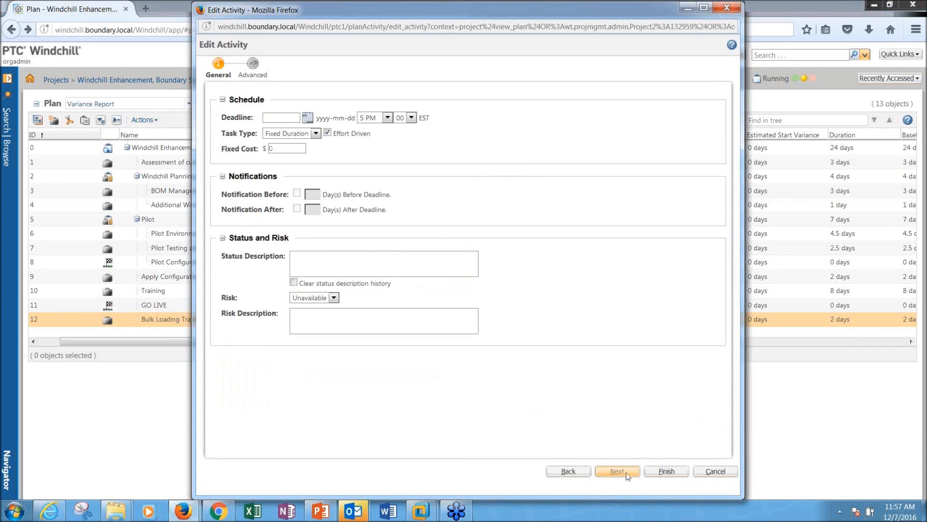
click(652, 471)
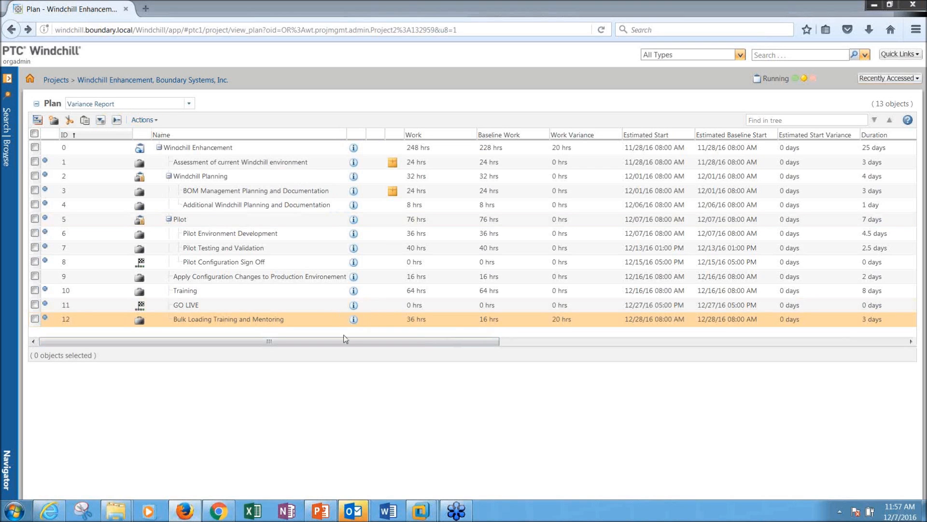
Step: Review the variance columns: 36 hrs work against 16 baseline hrs, a 20 hrs variance
drag(346, 341, 685, 364)
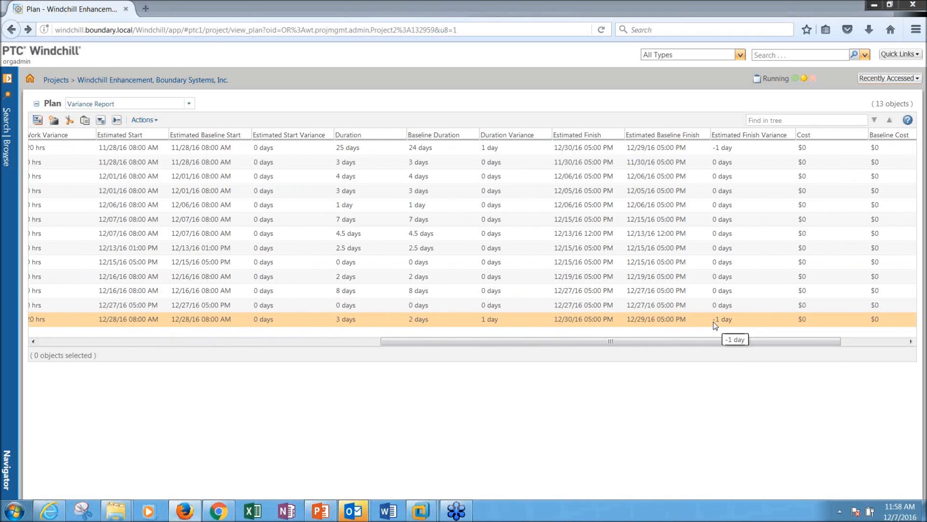
drag(505, 346, 338, 338)
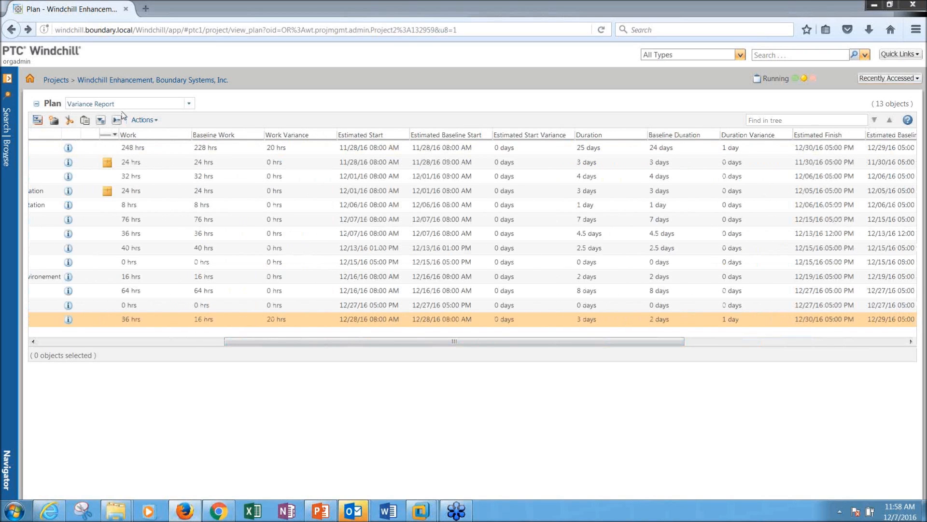
drag(273, 344, 93, 203)
click(361, 162)
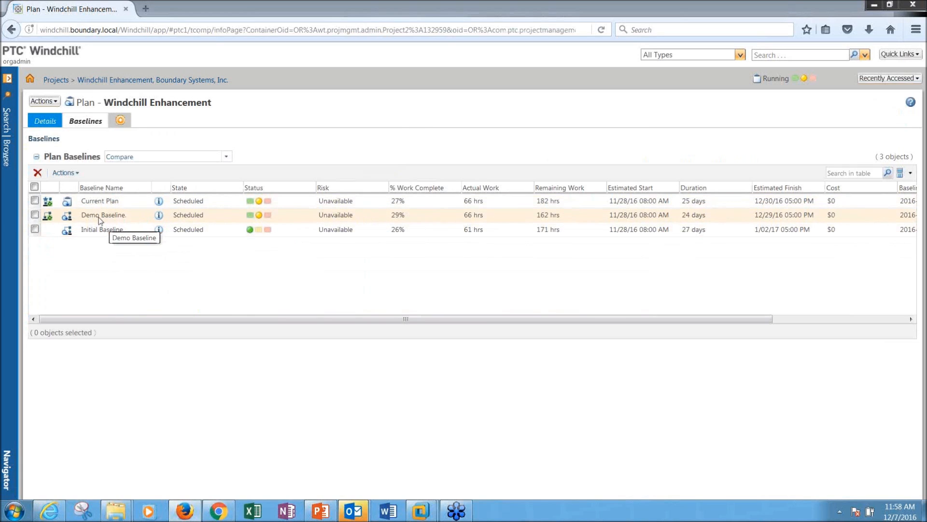
Step: Make Initial Baseline the active baseline and go back to the variance report
right_click(122, 231)
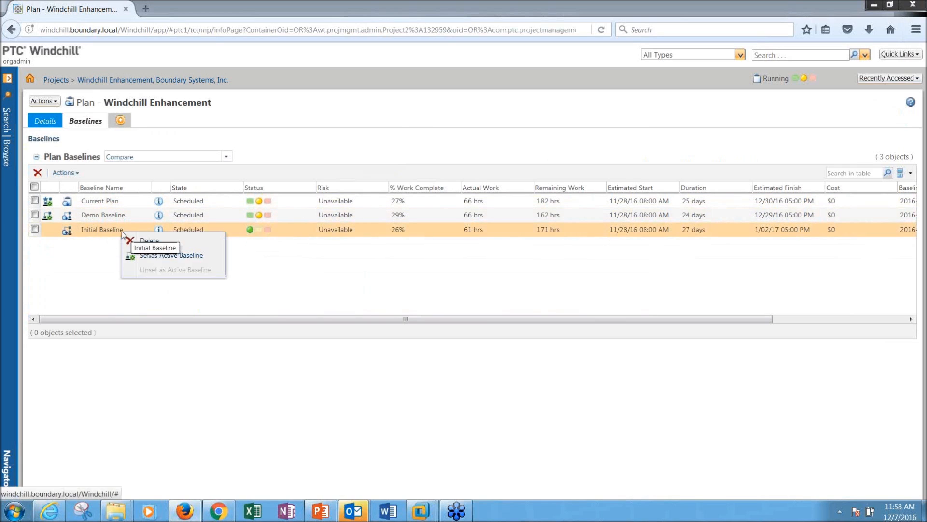
click(139, 256)
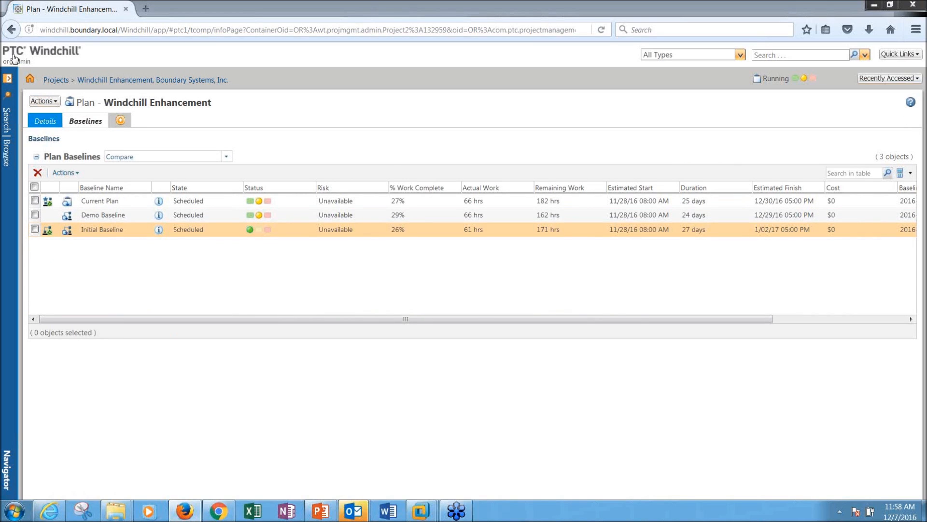
click(12, 30)
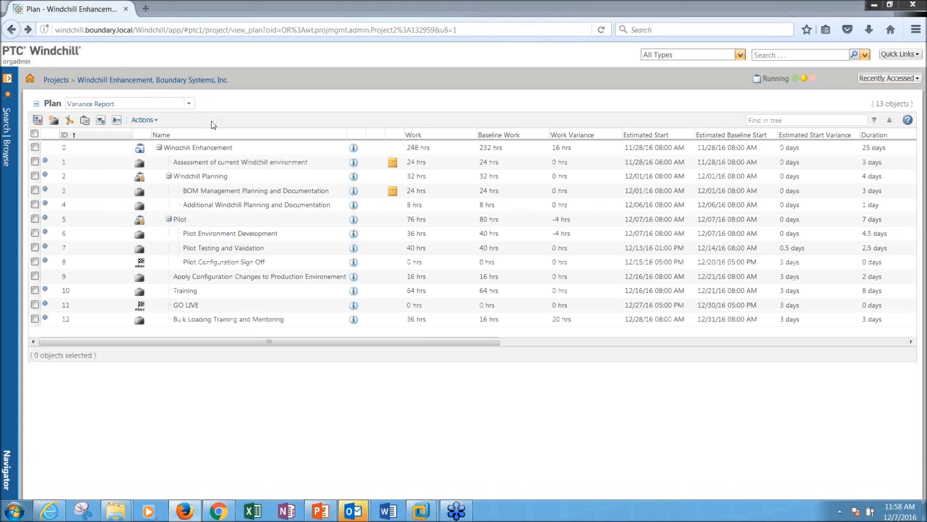
Step: Minimize PowerPoint to reveal the variance report and open the Browse panel's Recent Projects
drag(390, 341, 755, 318)
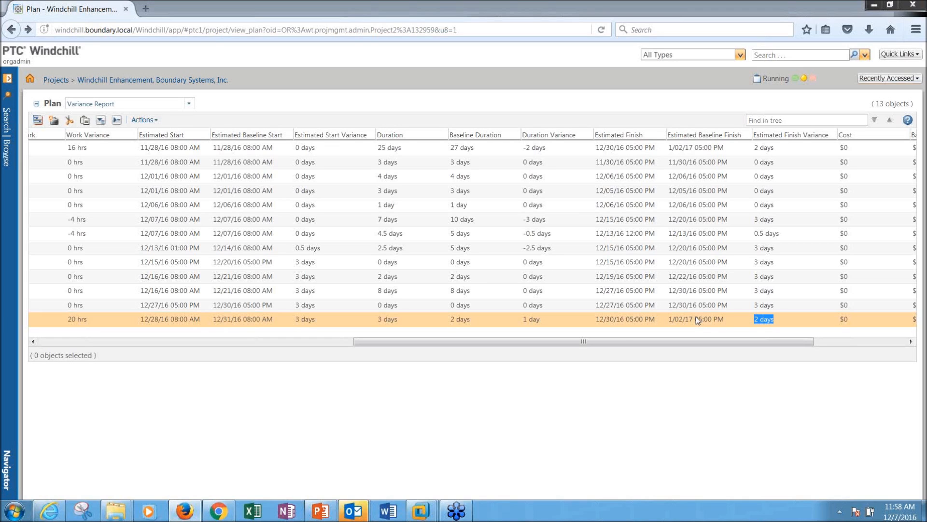
drag(602, 341, 213, 341)
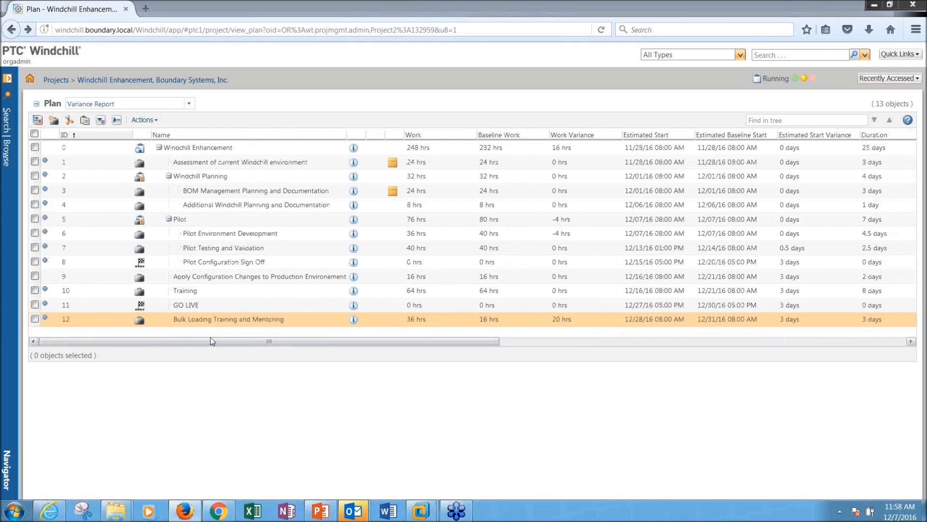
click(141, 120)
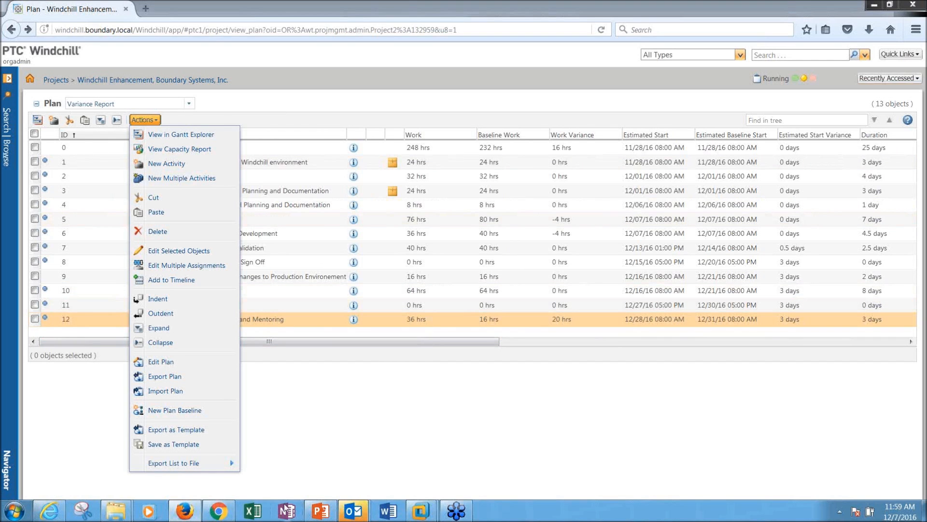
click(321, 511)
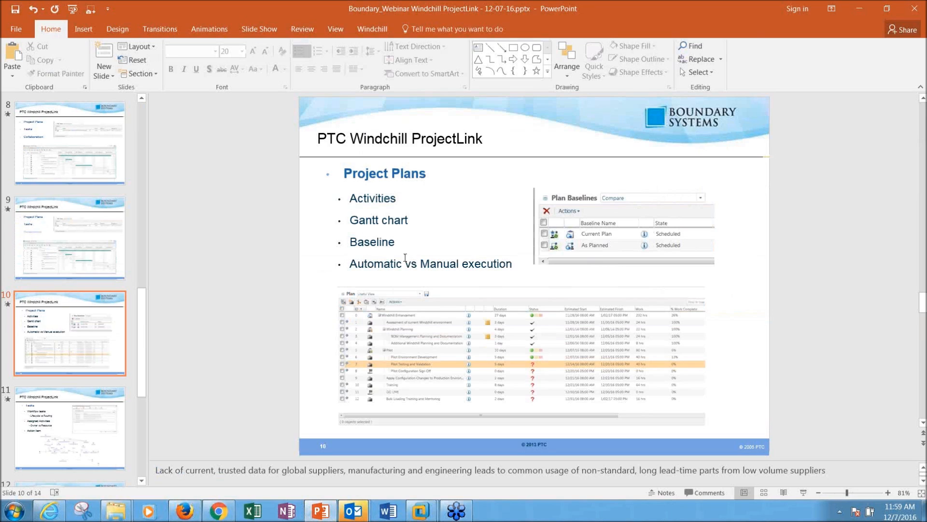
click(863, 10)
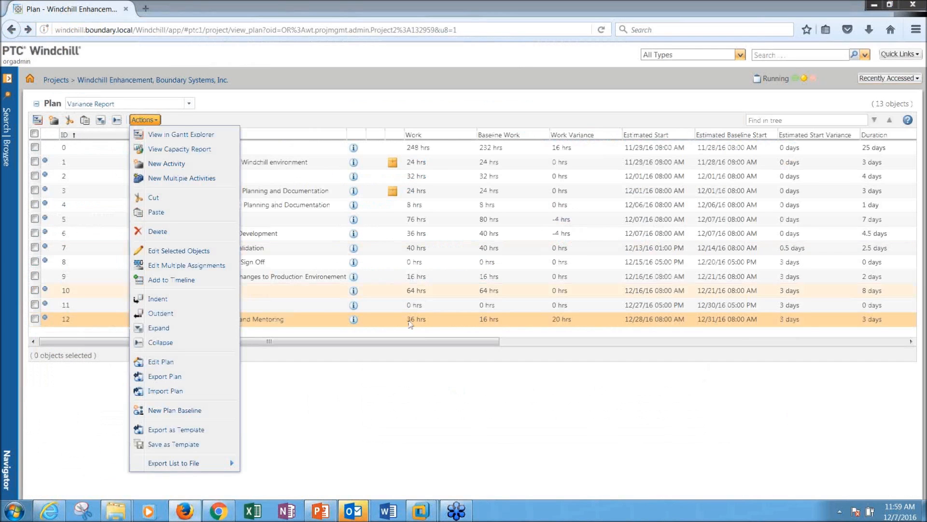
click(7, 159)
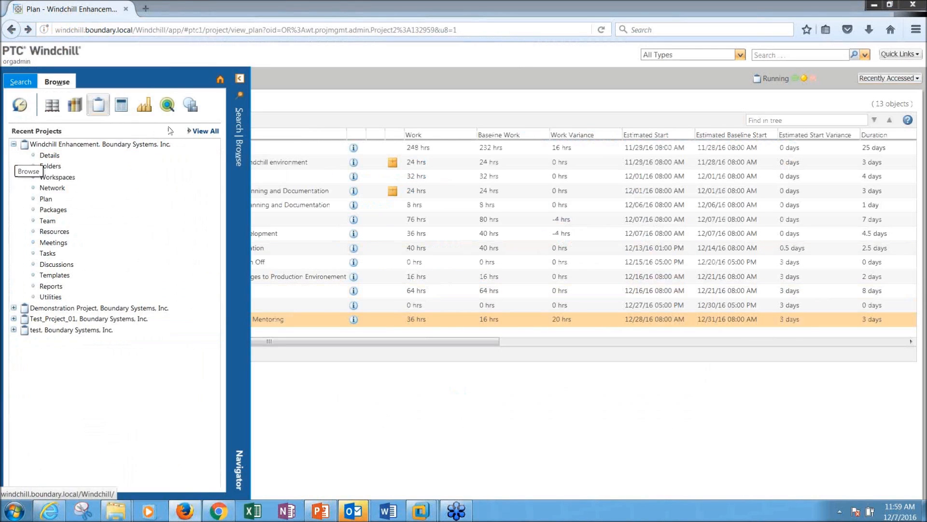
Step: List all projects and draft a new project 'demo' using Windchill Implementation Template
click(203, 139)
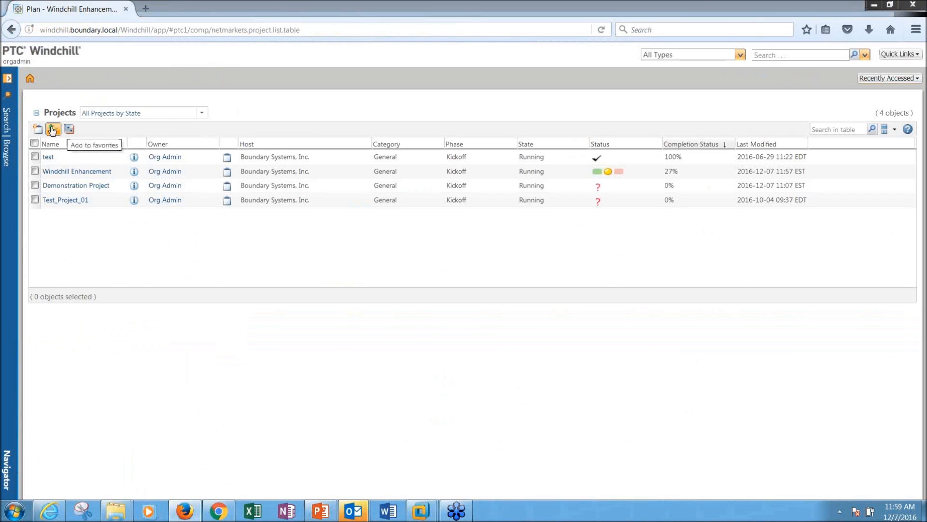
click(38, 130)
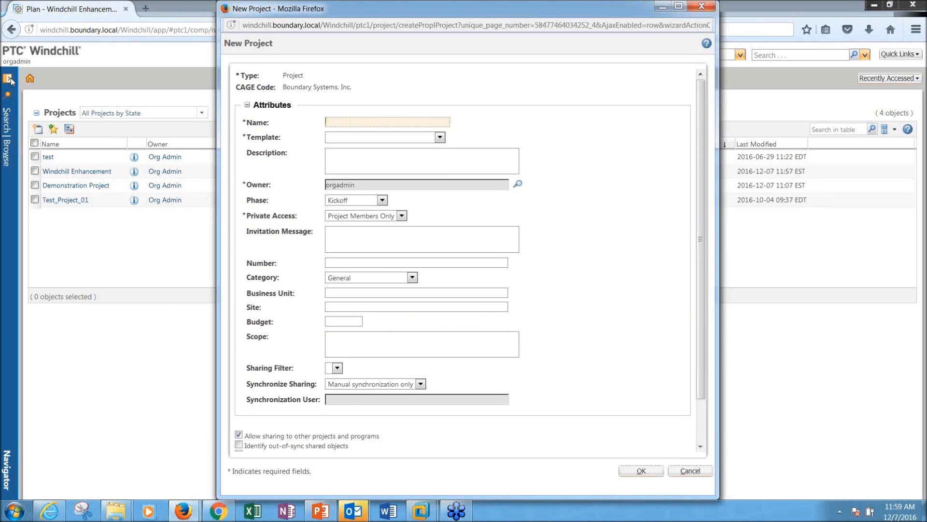
click(340, 122)
text(demo)
click(441, 138)
key(Down)
key(Down)
key(Down)
key(Down)
key(Down)
key(Return)
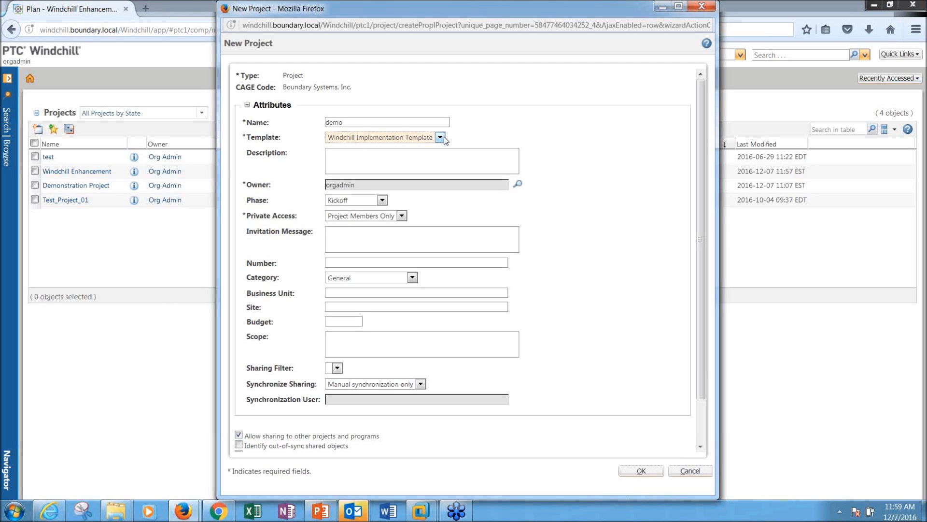
Step: Toggle the Start project and Execution Control options, then cancel the demo project
scroll(553, 219, down, 2)
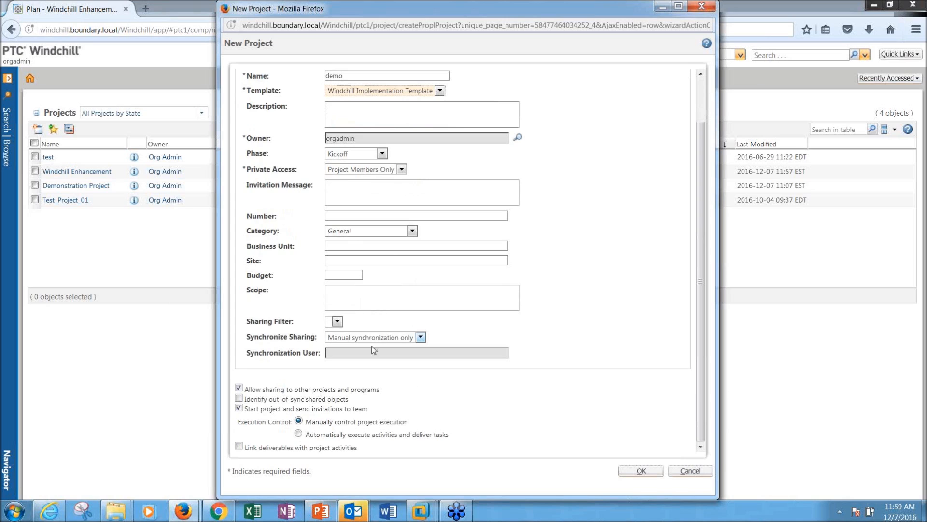
click(245, 409)
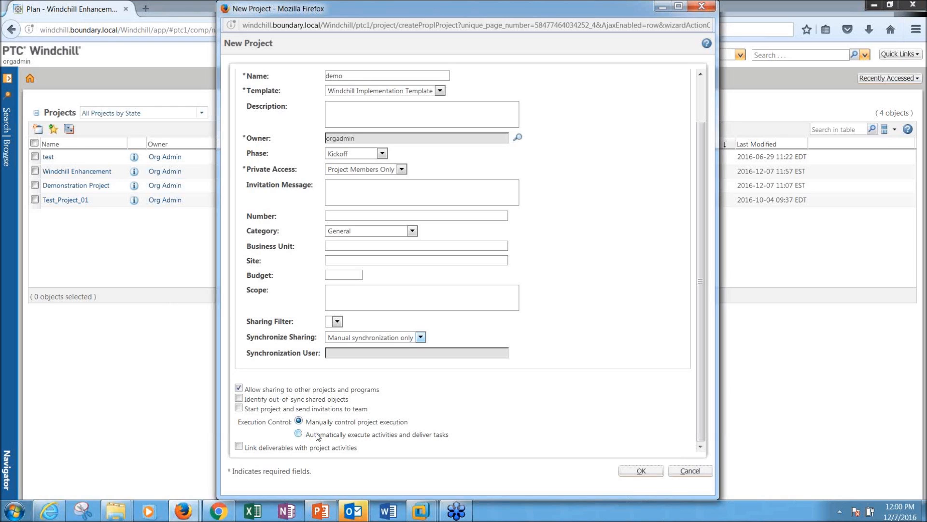
click(299, 434)
click(299, 421)
click(690, 471)
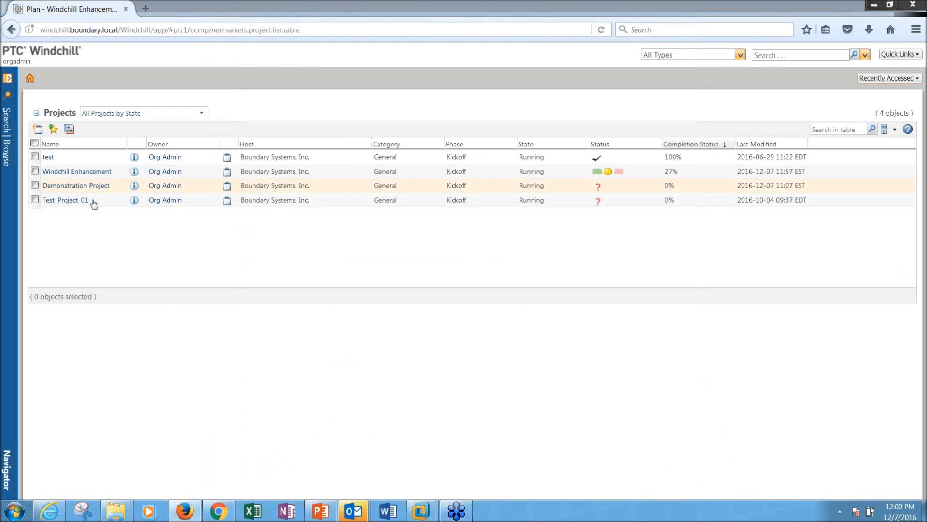
click(72, 172)
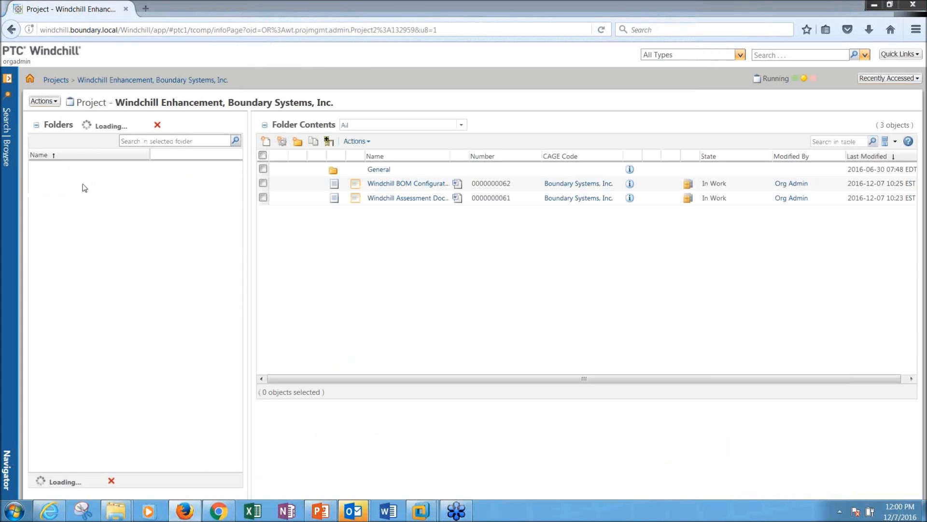
Step: Open the Windchill Enhancement plan, then switch to the Internet Explorer session's plan
click(6, 150)
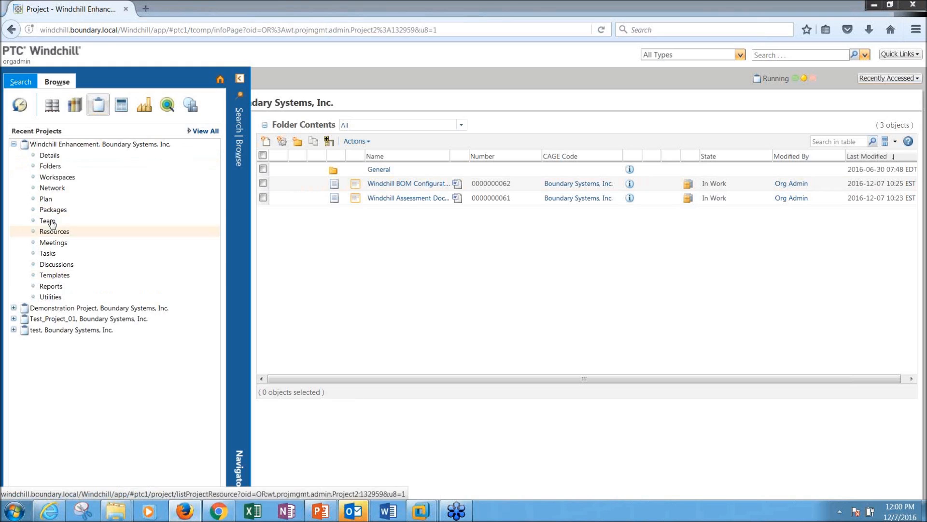
click(46, 199)
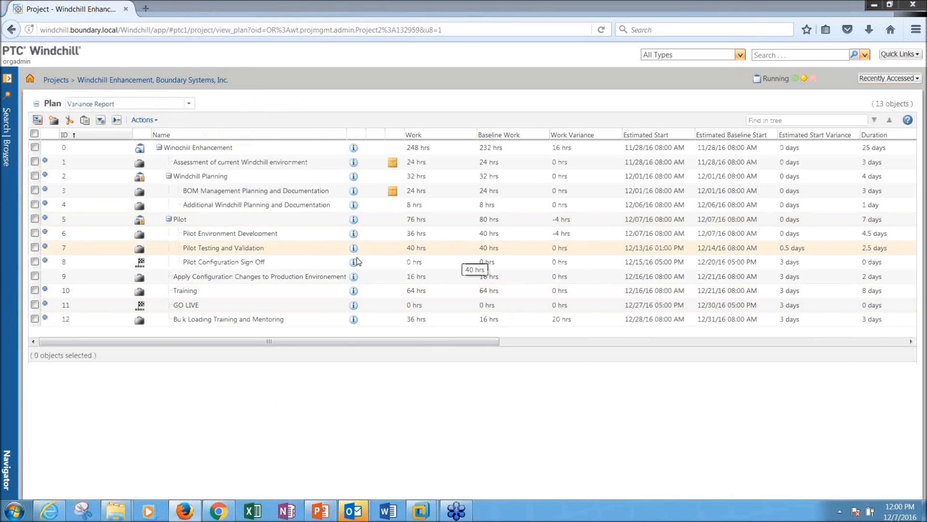
mouse_move(49, 511)
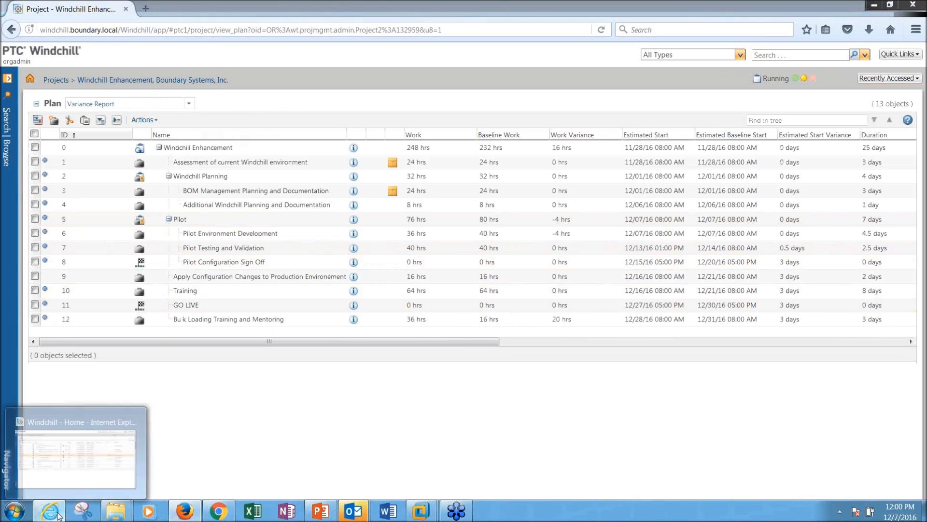
click(109, 459)
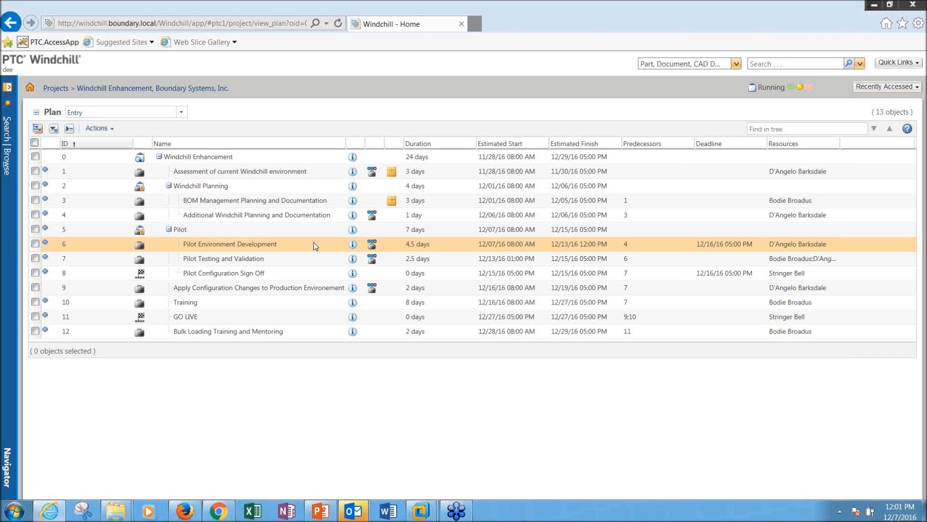
Step: Track Pilot Environment Development's work at 100% complete, giving 36 hrs actual and 0 remaining
right_click(276, 247)
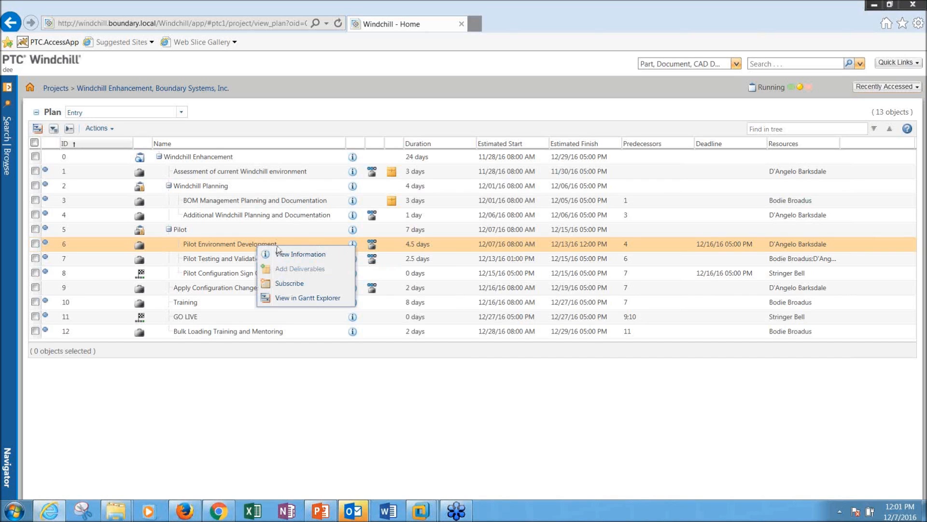
click(372, 247)
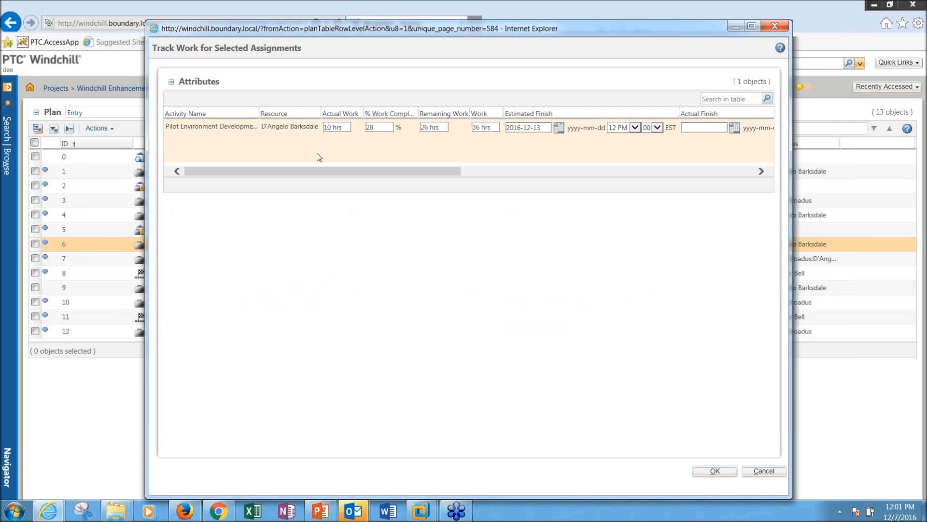
drag(403, 170, 697, 177)
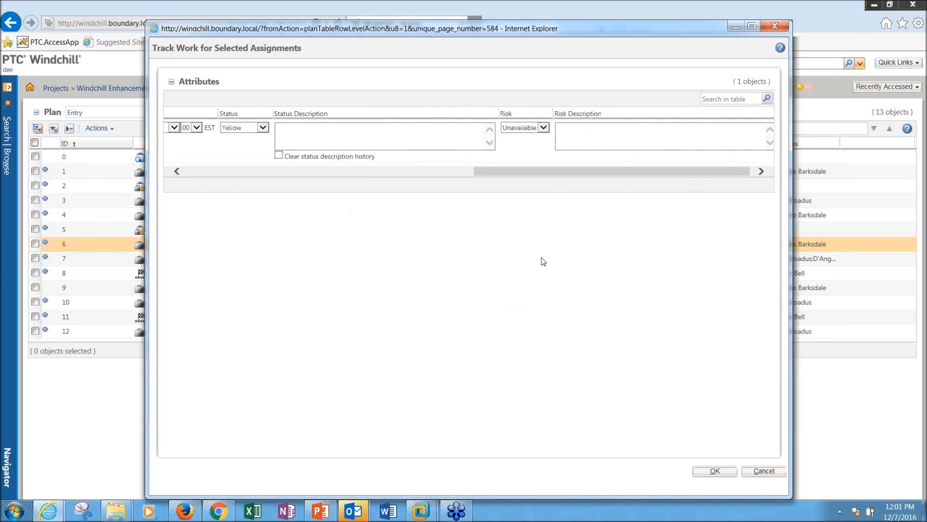
drag(553, 169, 263, 172)
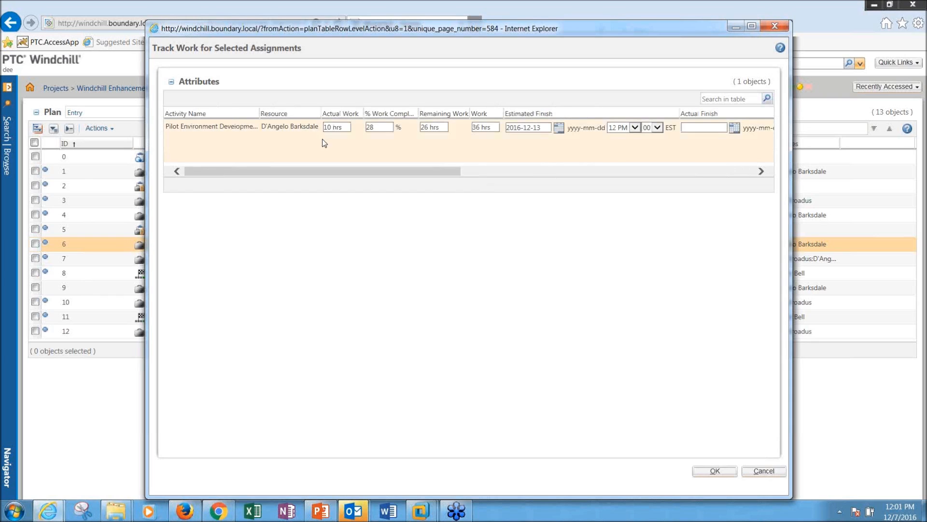
double_click(382, 127)
text(100)
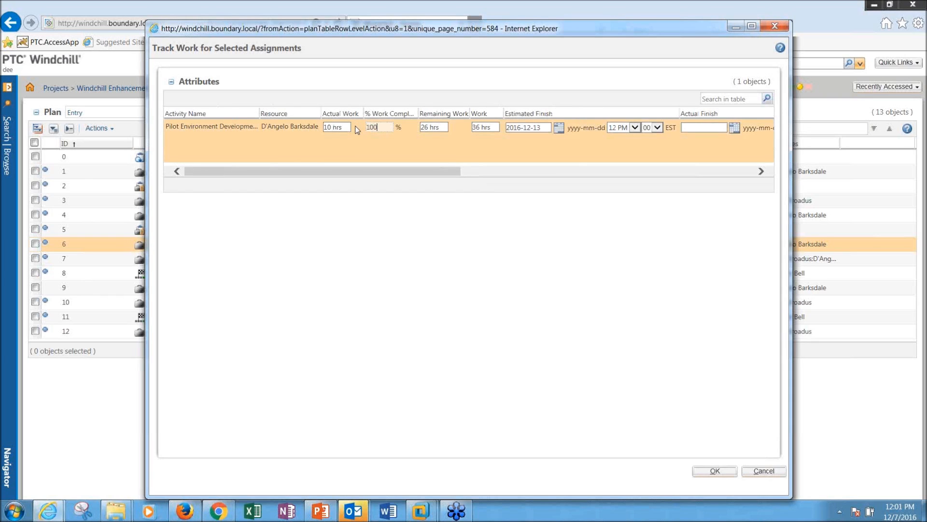
click(441, 127)
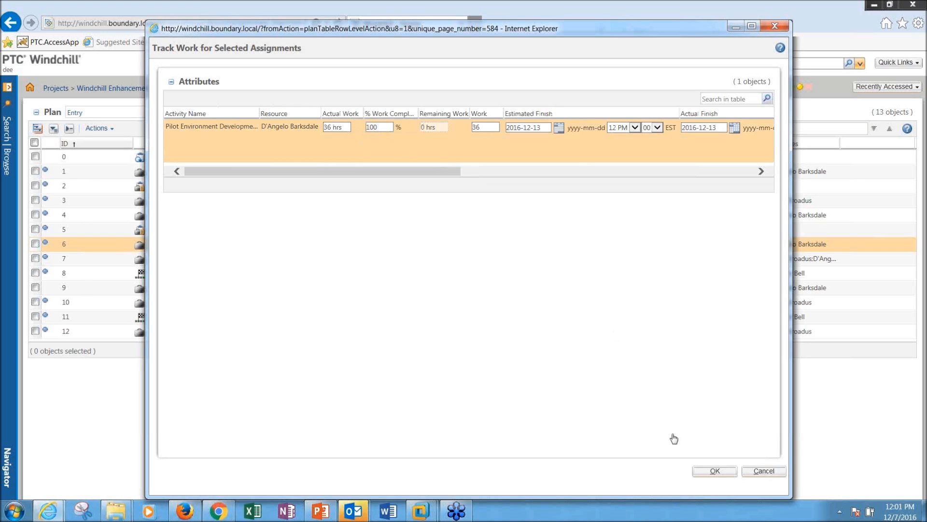
click(715, 471)
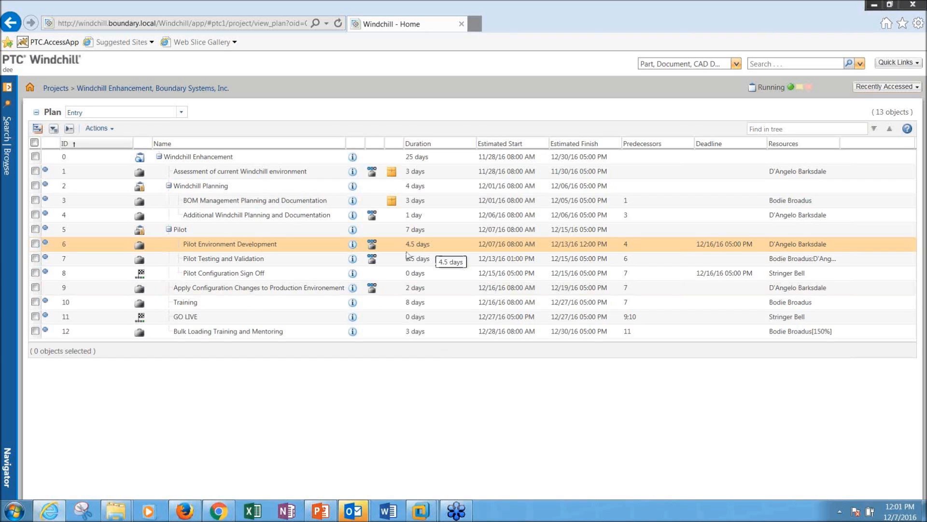
Step: Check Pilot Environment Development's Estimated Finish date, leaving it unchanged
double_click(554, 245)
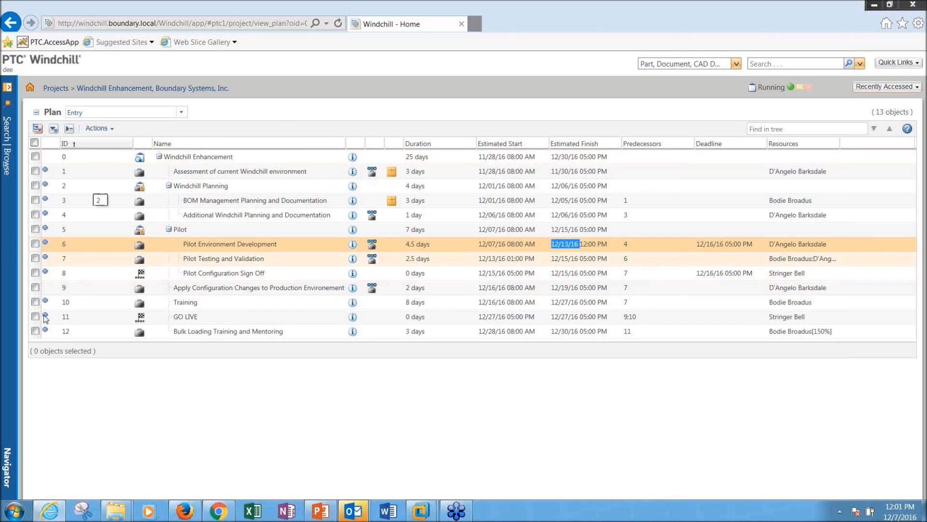
click(225, 319)
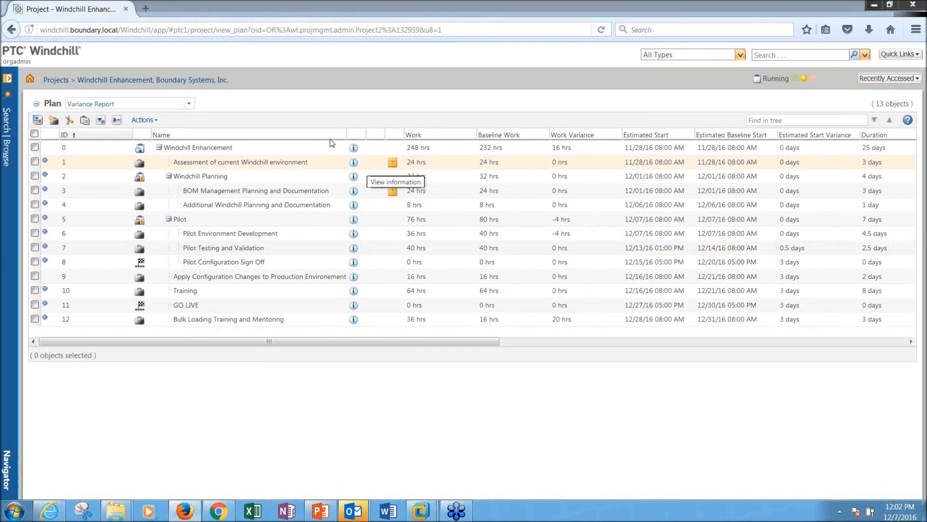
Step: Switch the plan to Useful View and select the Pilot Testing and Validation activity
click(170, 103)
click(189, 103)
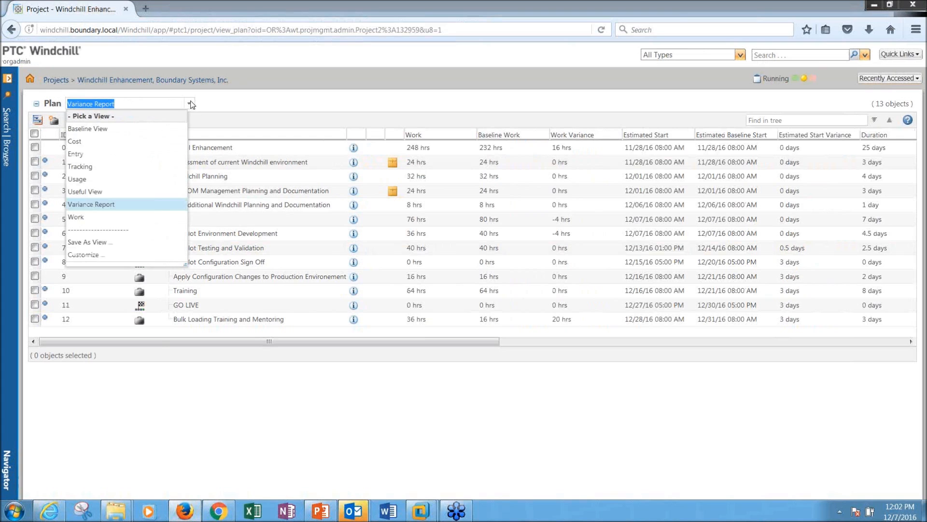
click(99, 194)
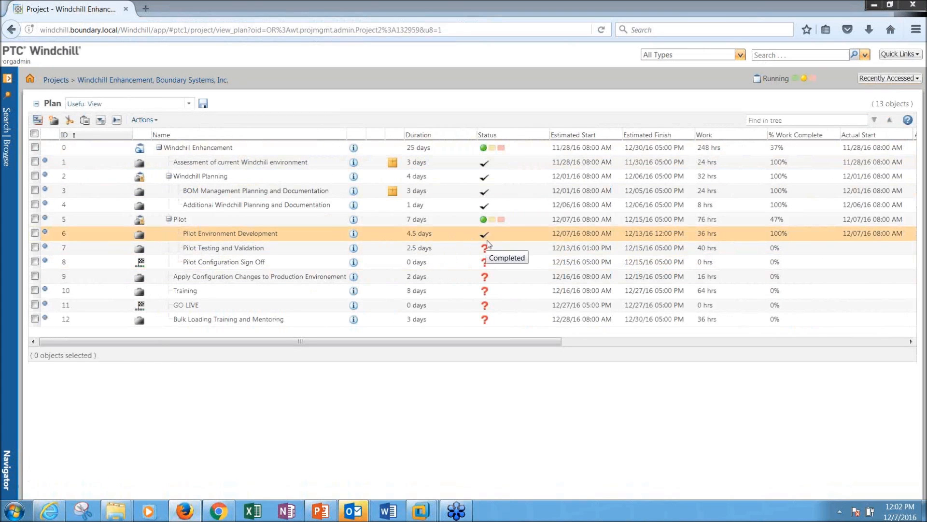
click(636, 247)
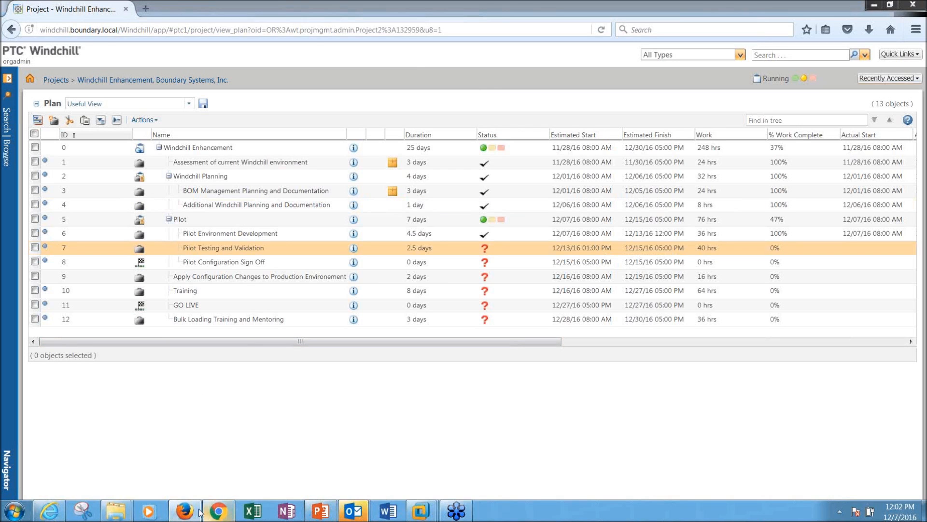
mouse_move(353, 511)
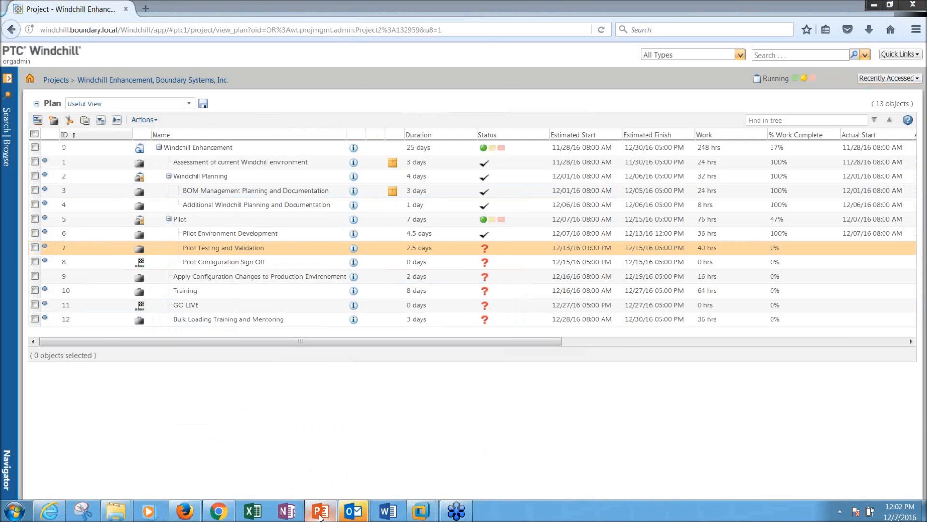
Step: Start the PowerPoint slide show from slide 11, 'Tasks'
click(320, 512)
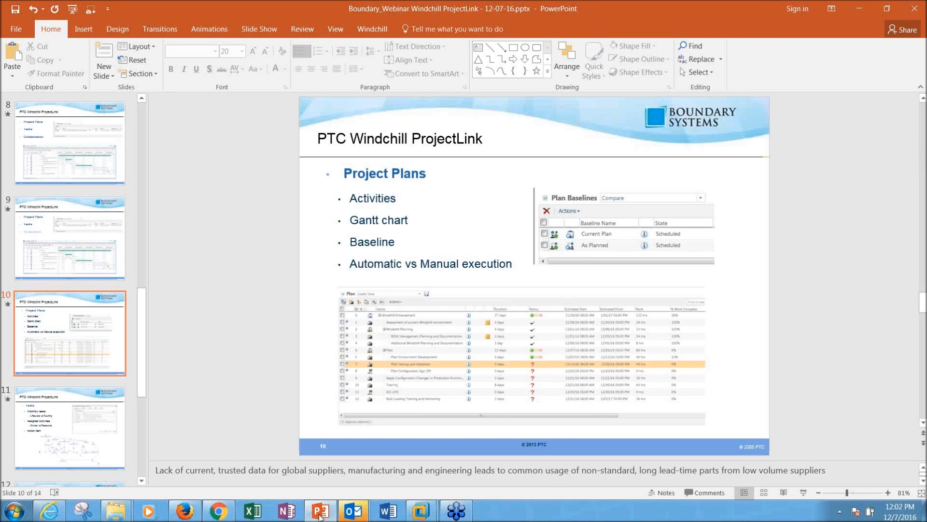
click(68, 416)
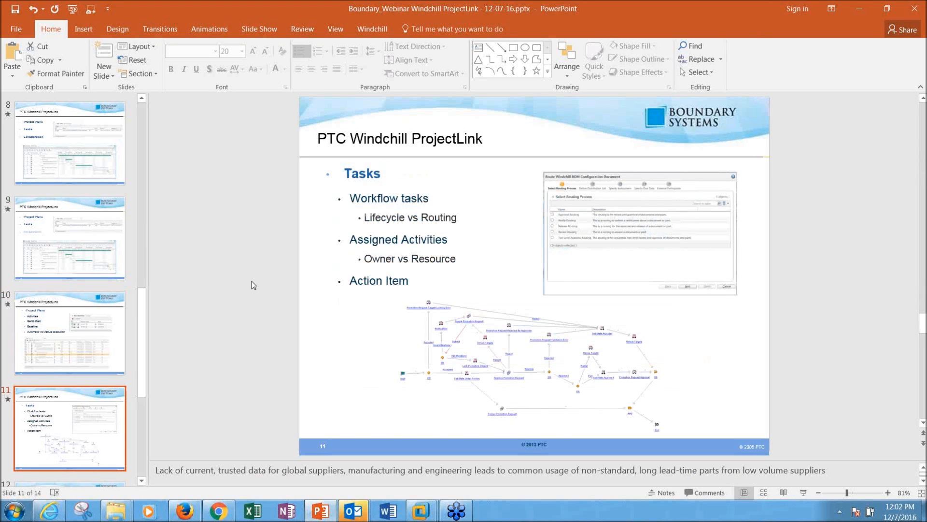
click(803, 492)
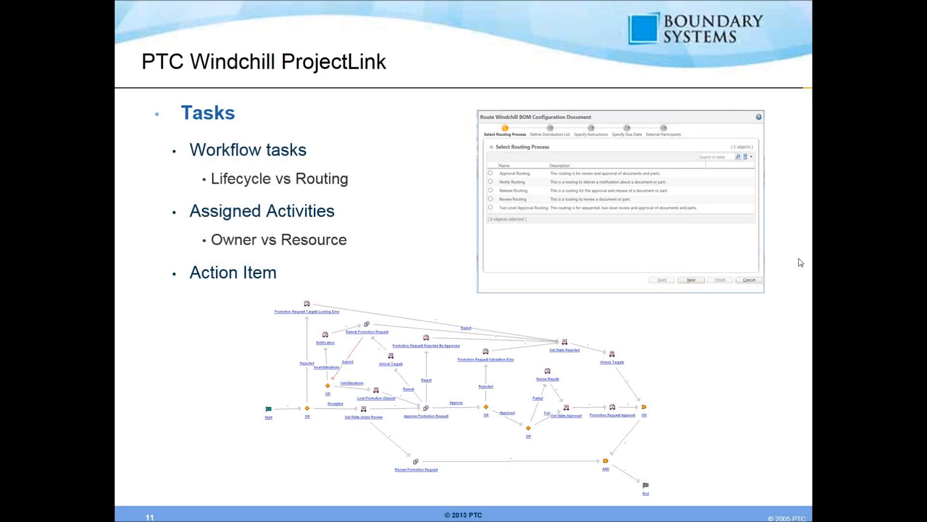
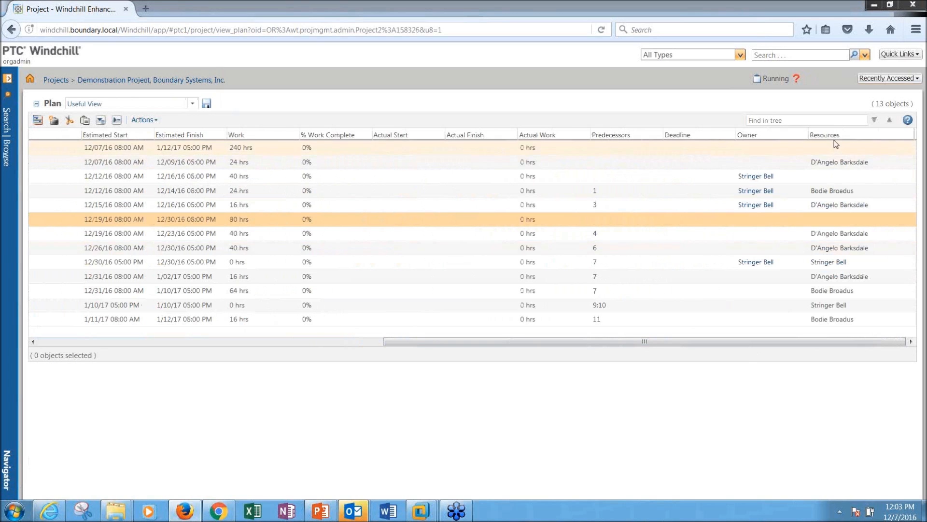
mouse_move(827, 135)
mouse_down()
mouse_move(226, 156)
mouse_move(792, 162)
mouse_move(833, 143)
mouse_up()
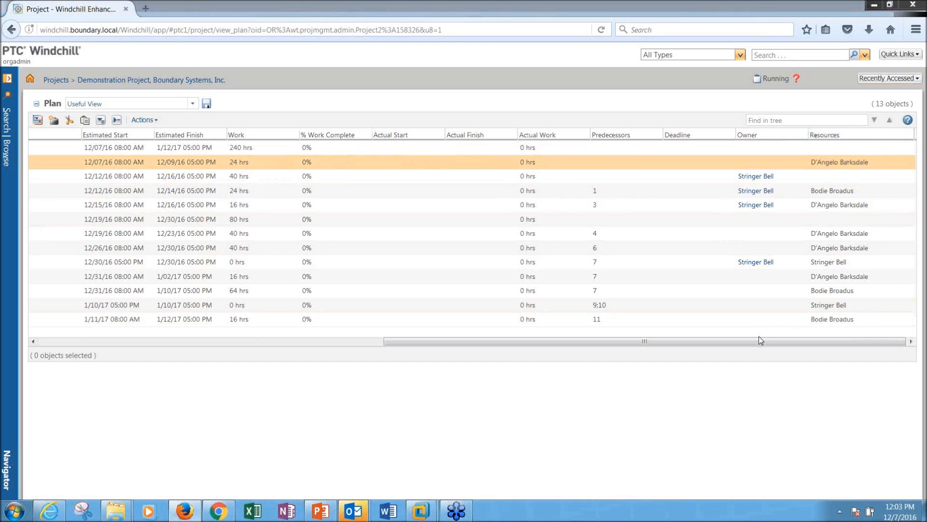
drag(758, 342, 368, 350)
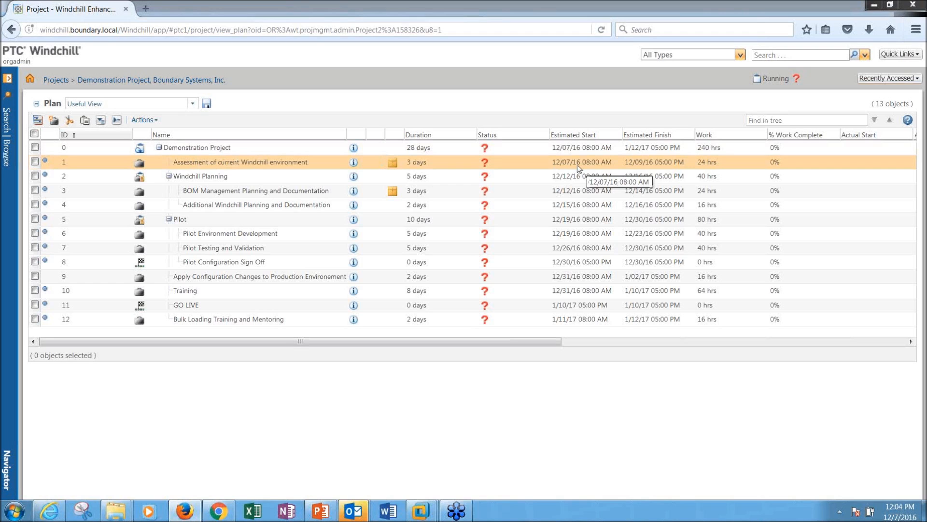
click(50, 511)
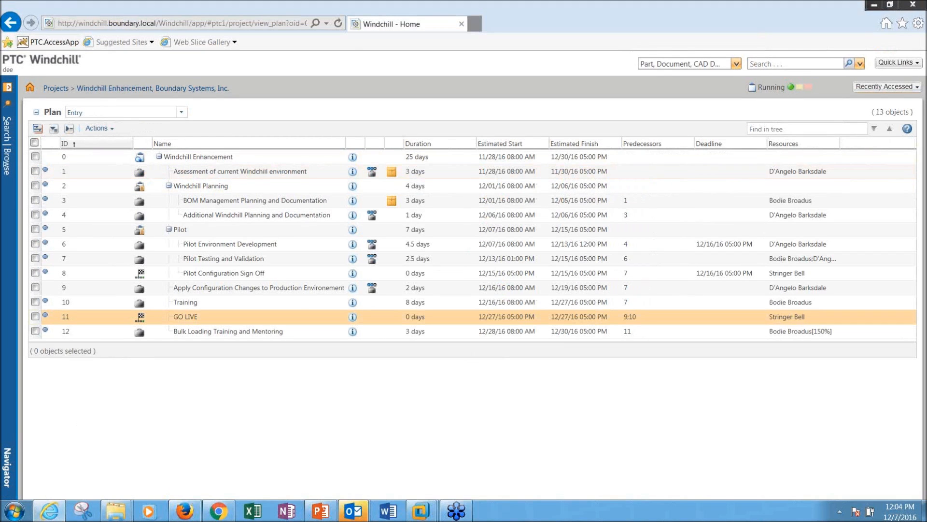
click(35, 90)
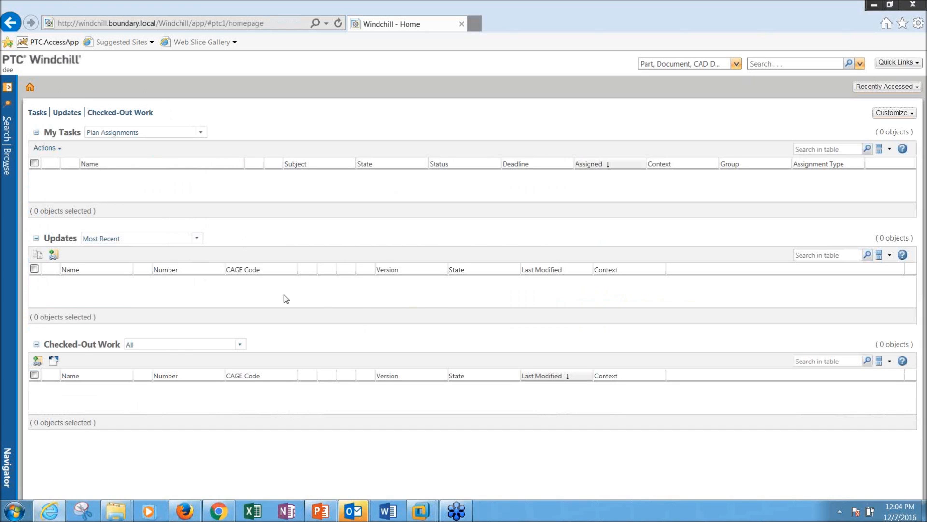
click(185, 511)
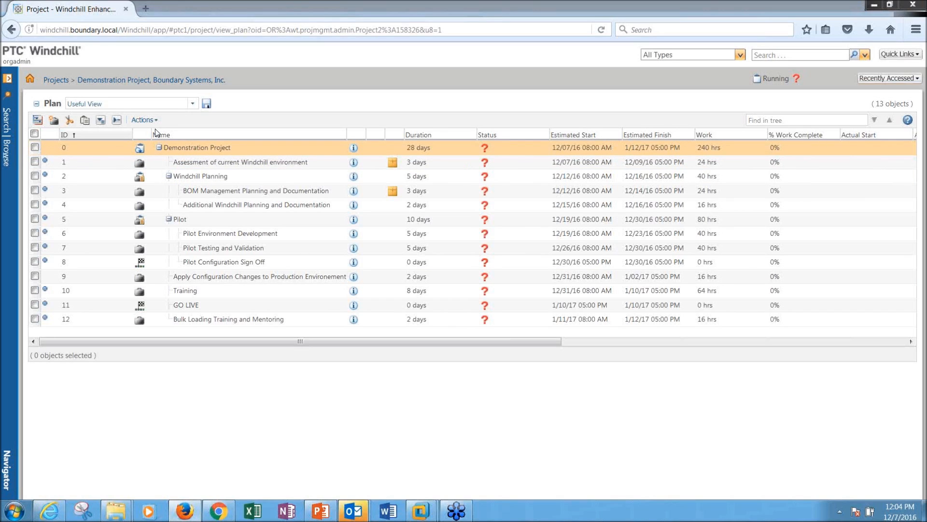
click(49, 510)
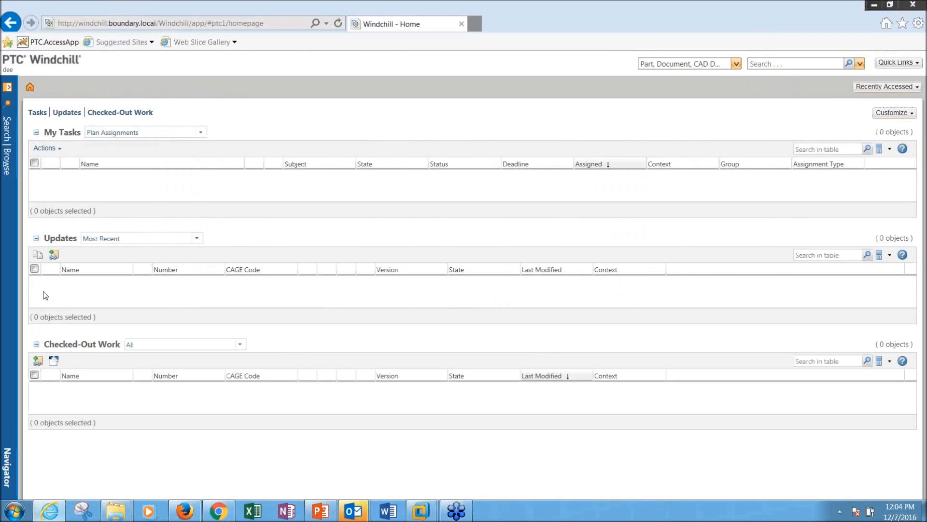
click(12, 163)
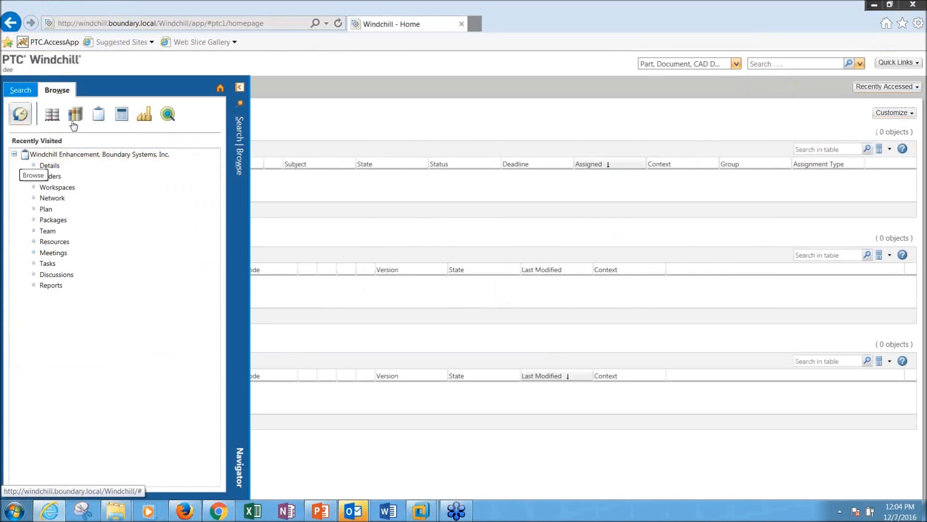
click(99, 116)
click(192, 141)
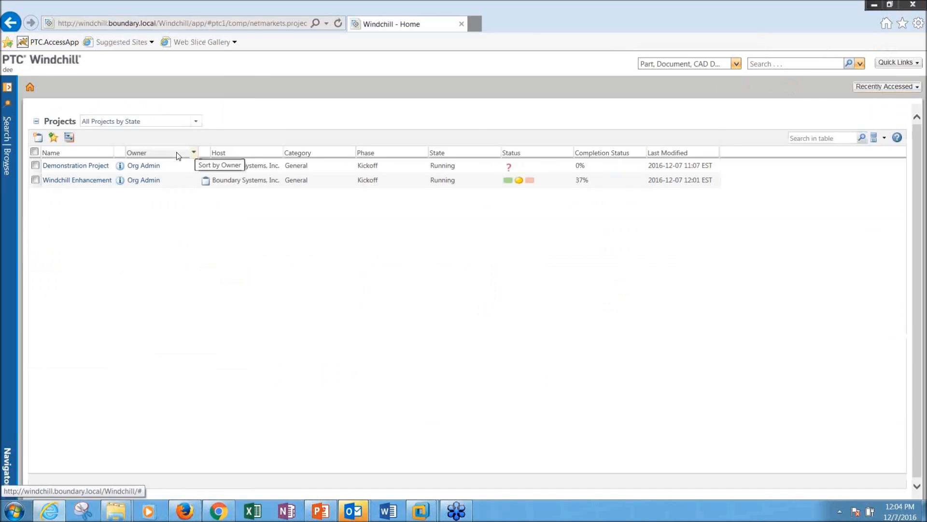
click(86, 169)
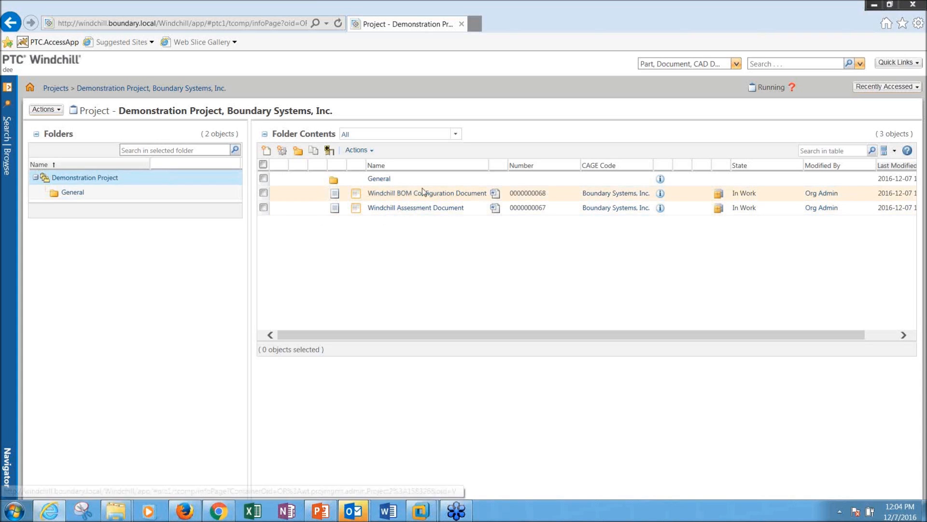
click(7, 162)
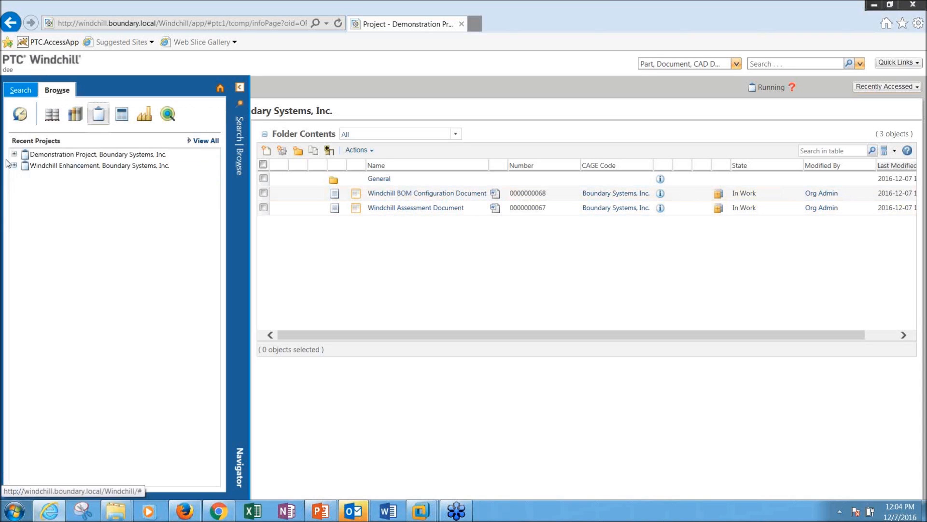
click(14, 154)
click(45, 207)
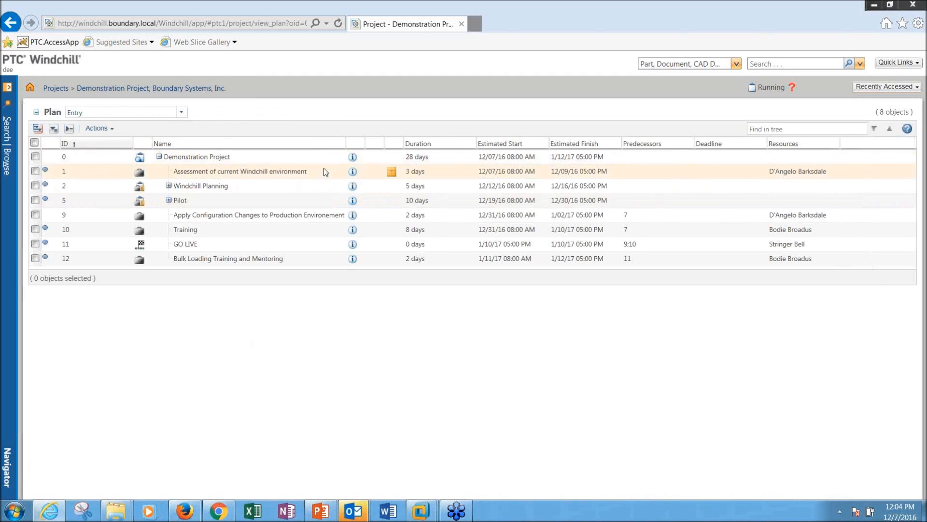
right_click(323, 170)
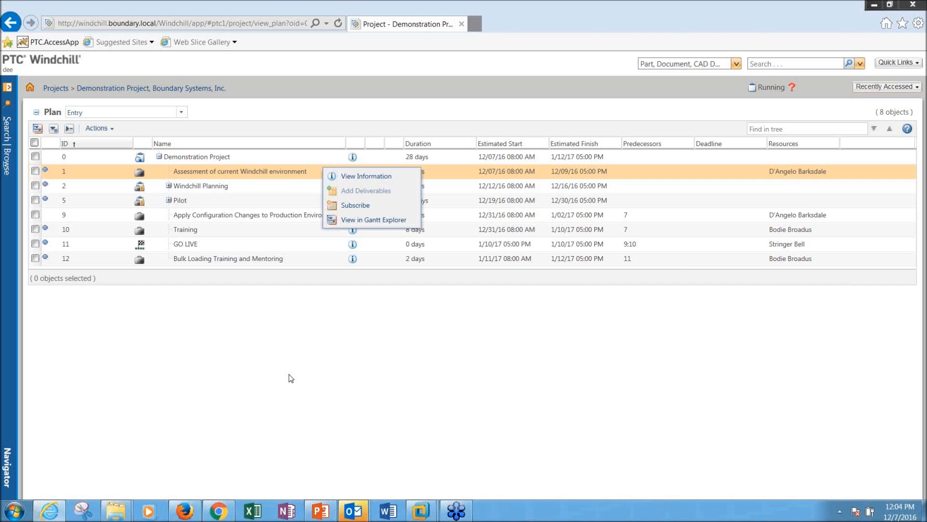
click(187, 514)
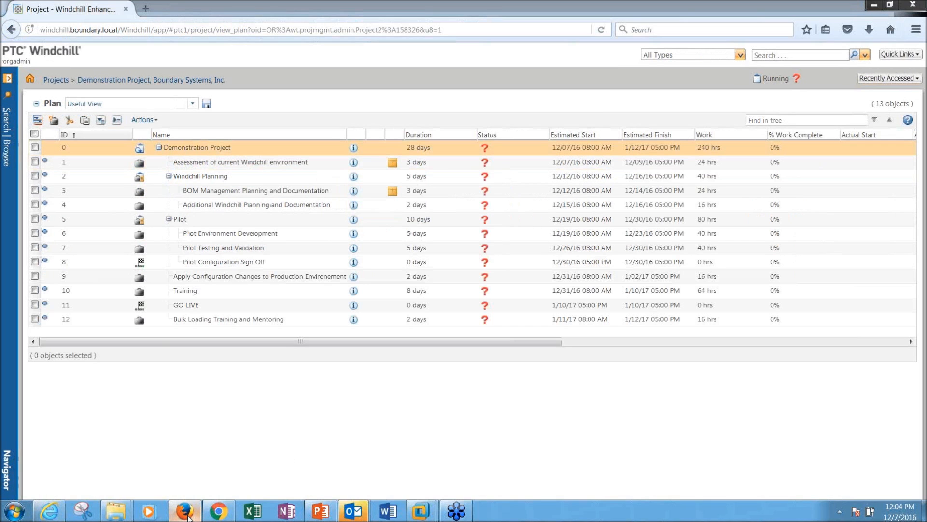
Step: Start autoexecution of the Demonstration Project plan, giving actual starts of 12/07/16 01:00 PM
right_click(230, 152)
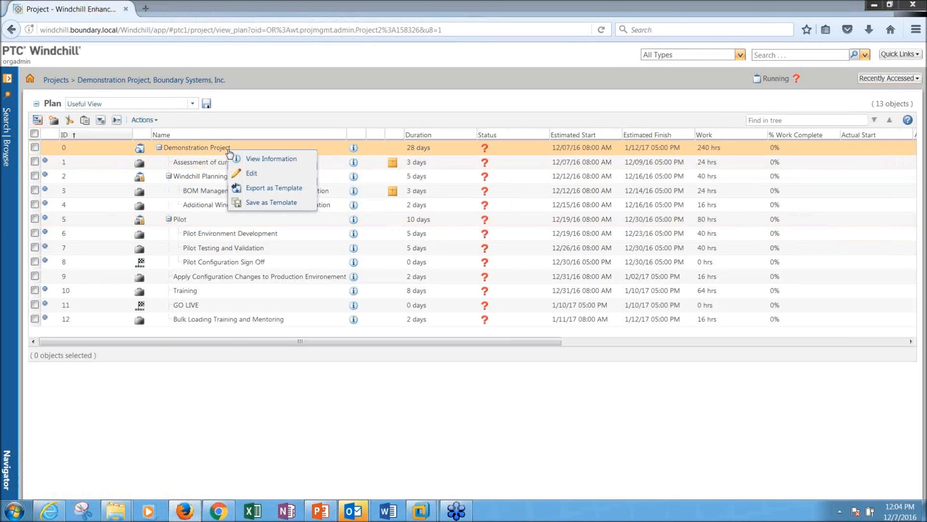
click(145, 120)
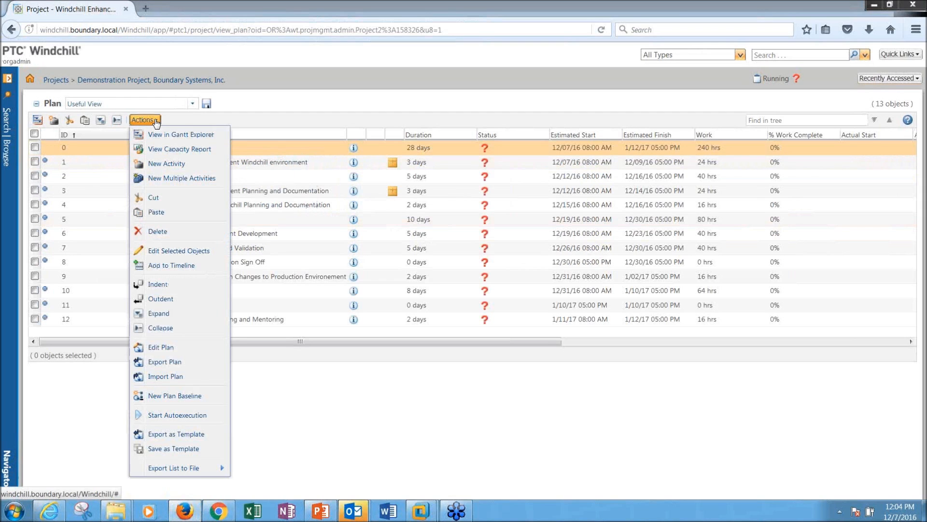
click(170, 416)
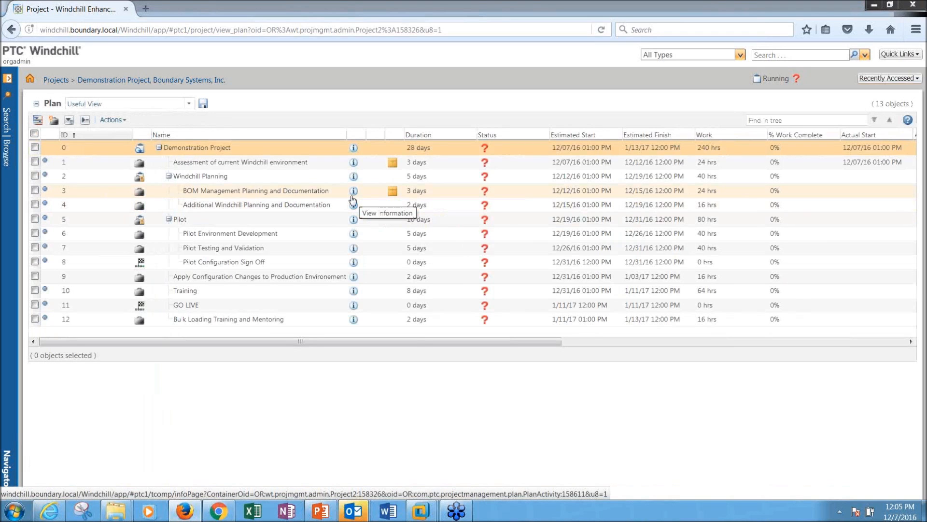
click(50, 511)
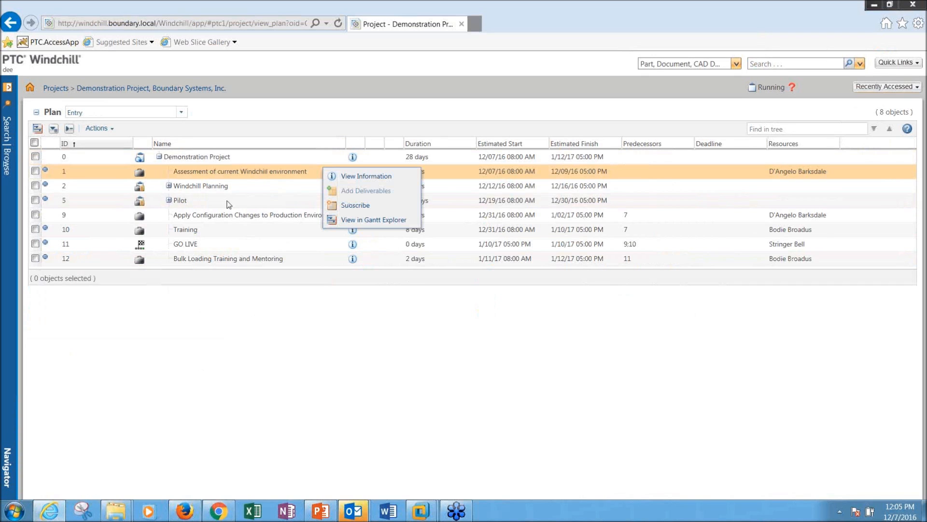
Step: From My Tasks, open the team member's assignment details for Assessment of current Windchill environment
click(56, 63)
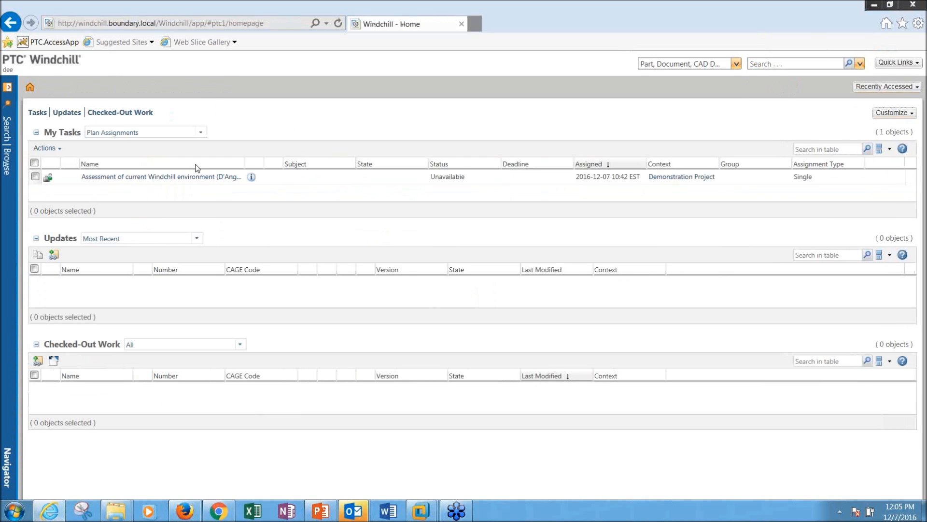
drag(244, 160, 306, 159)
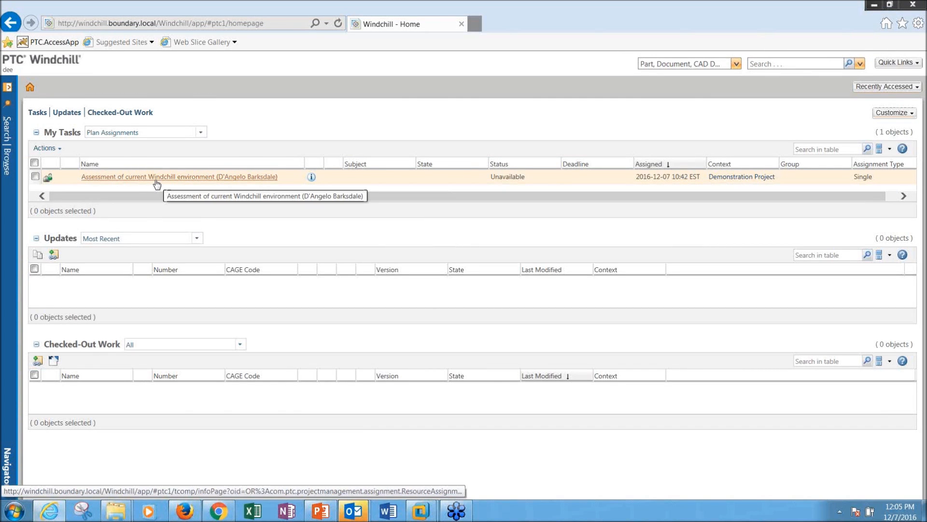
click(309, 180)
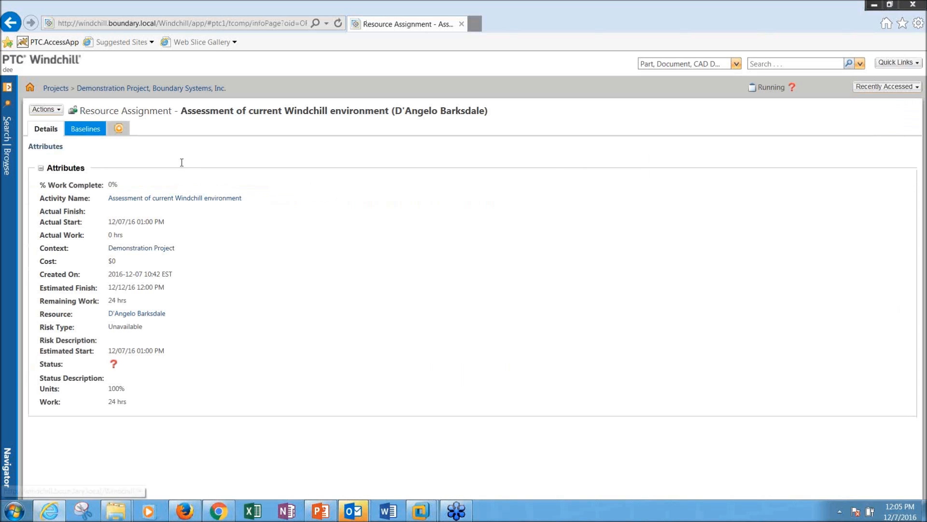
click(46, 110)
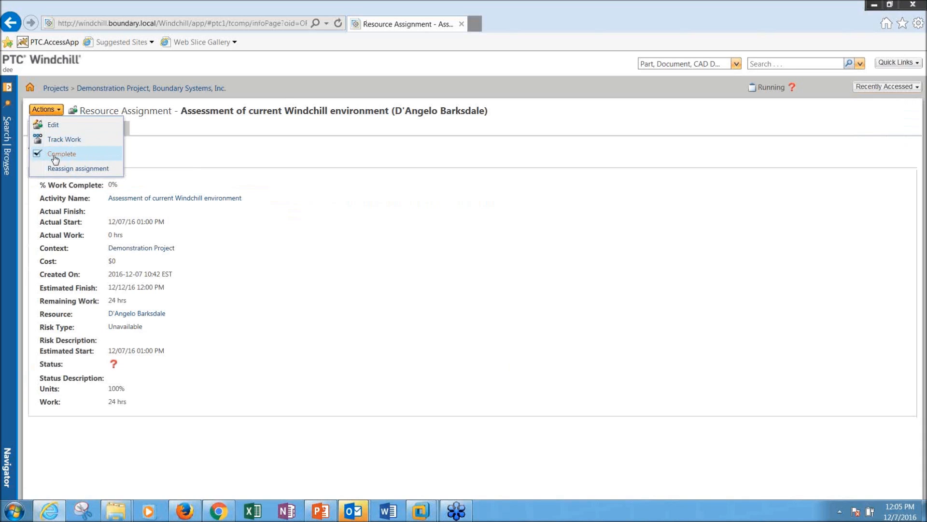
right_click(220, 510)
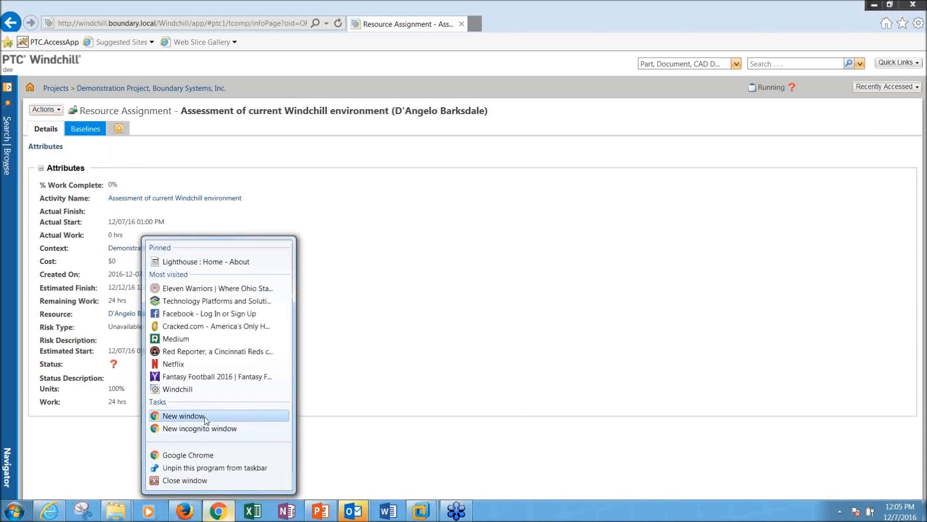
Step: Log in to windchill.boundary.local/Windchill in a new Chrome window as the resource user
click(206, 416)
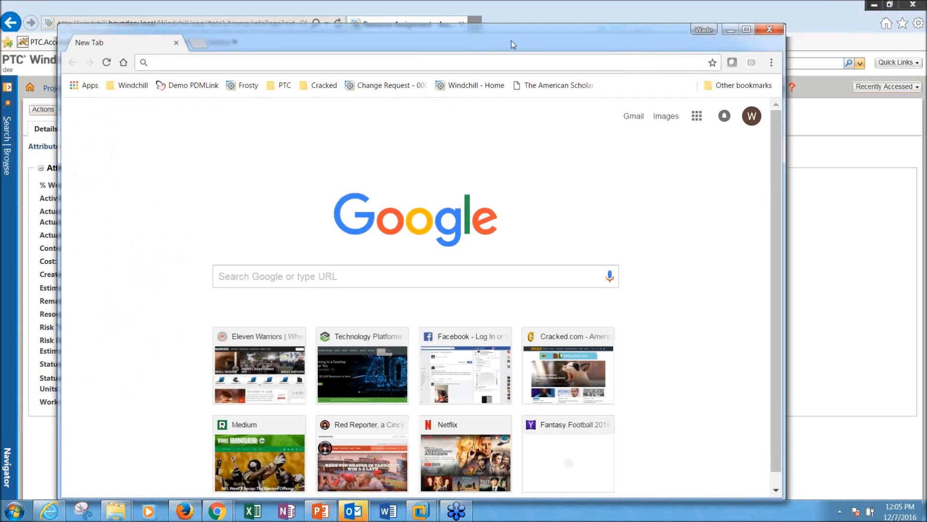
text(win)
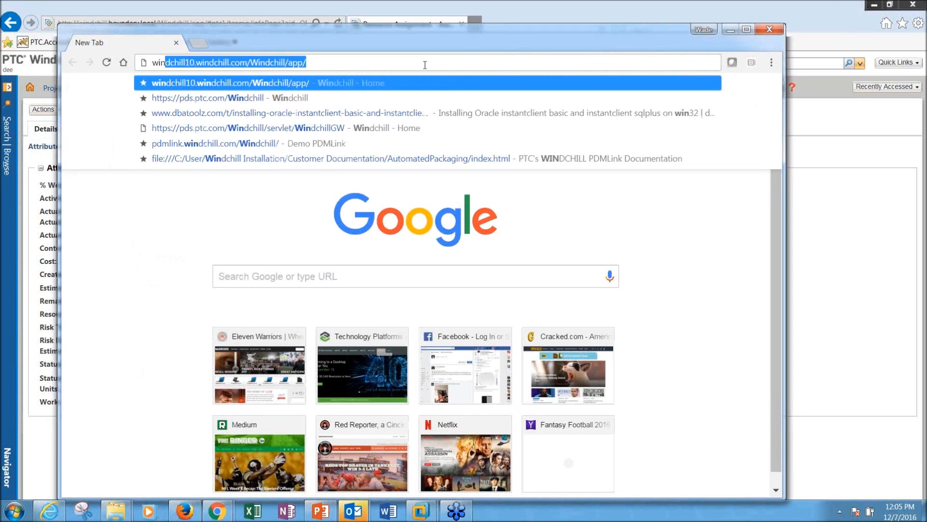
text(d)
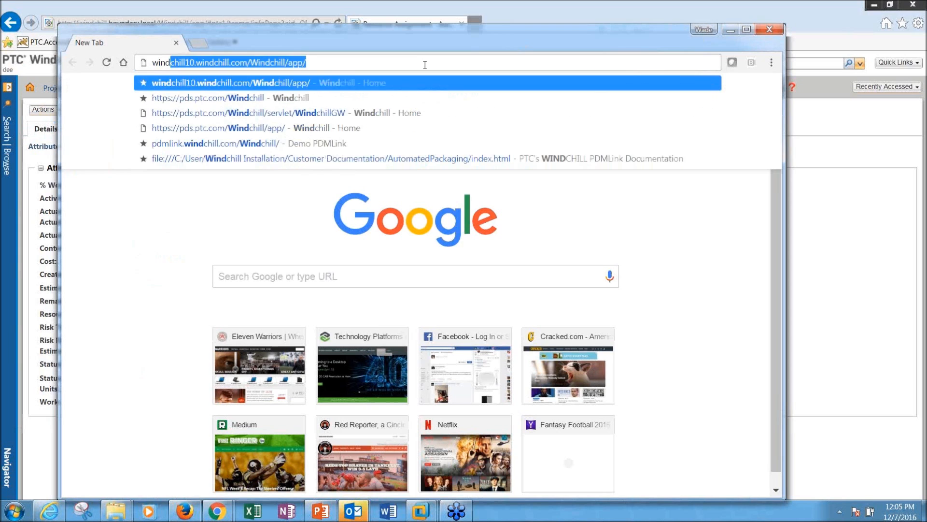
text(chill.bo)
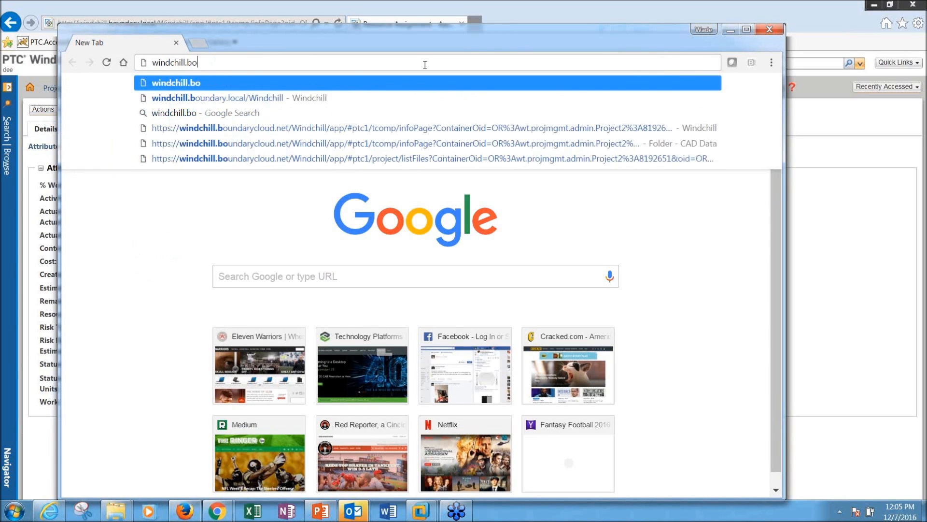
text(undary.local/)
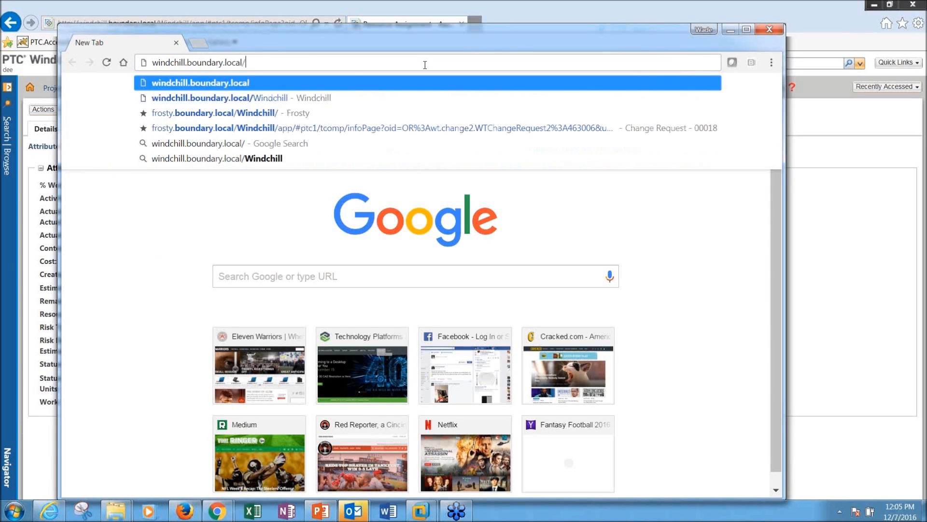
text(Windchill)
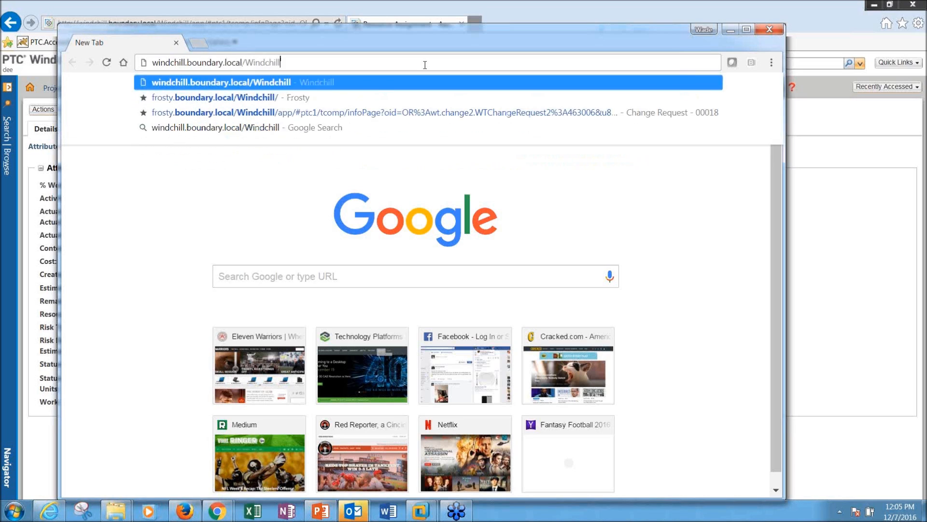
key(Return)
key(Tab)
key(Return)
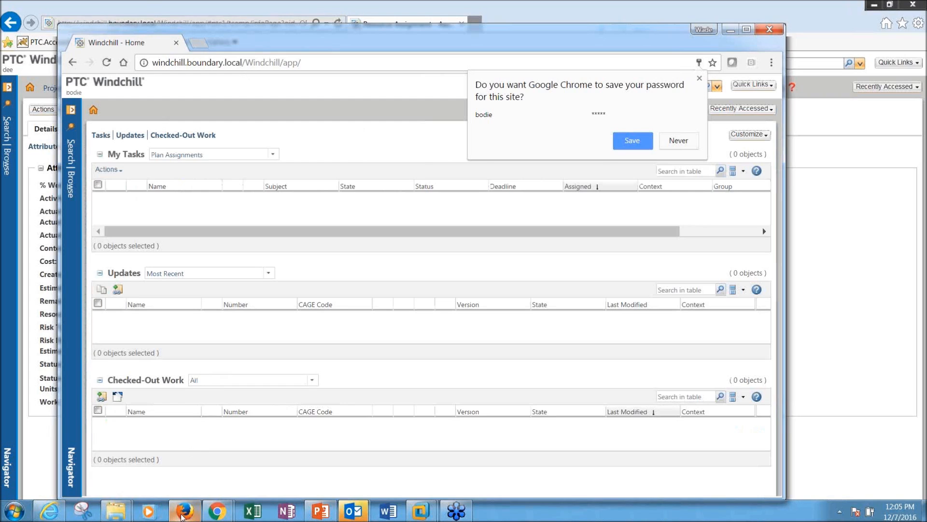
click(184, 510)
drag(259, 343, 607, 348)
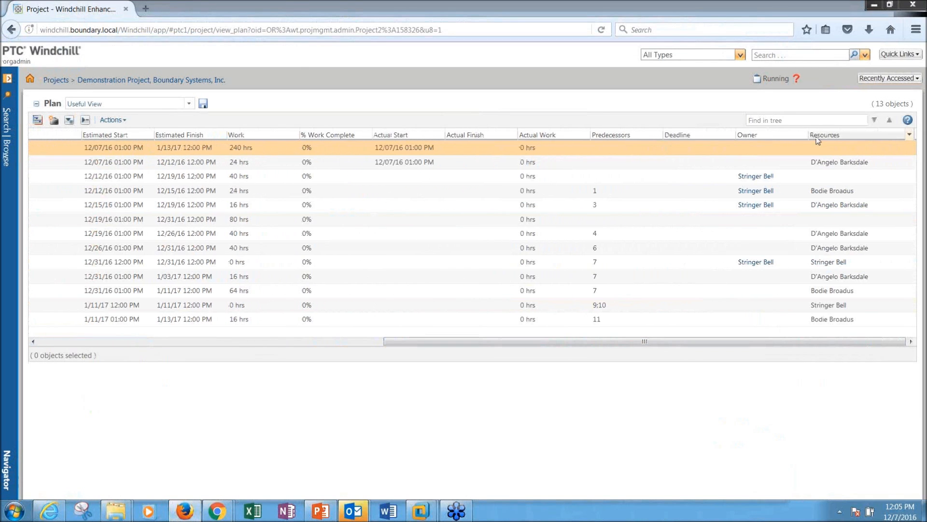
Step: View the plan's Resources column and select the Assessment of current Windchill environment task
click(827, 191)
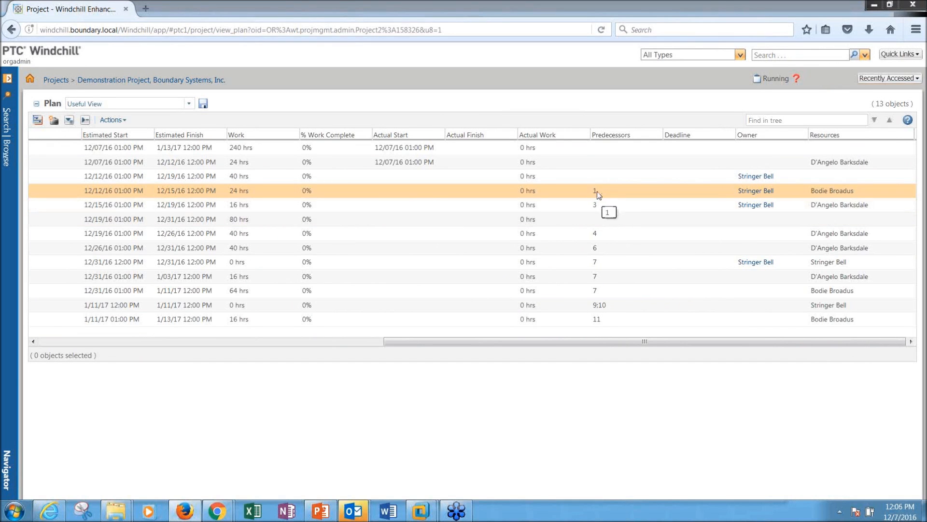
drag(552, 342, 219, 342)
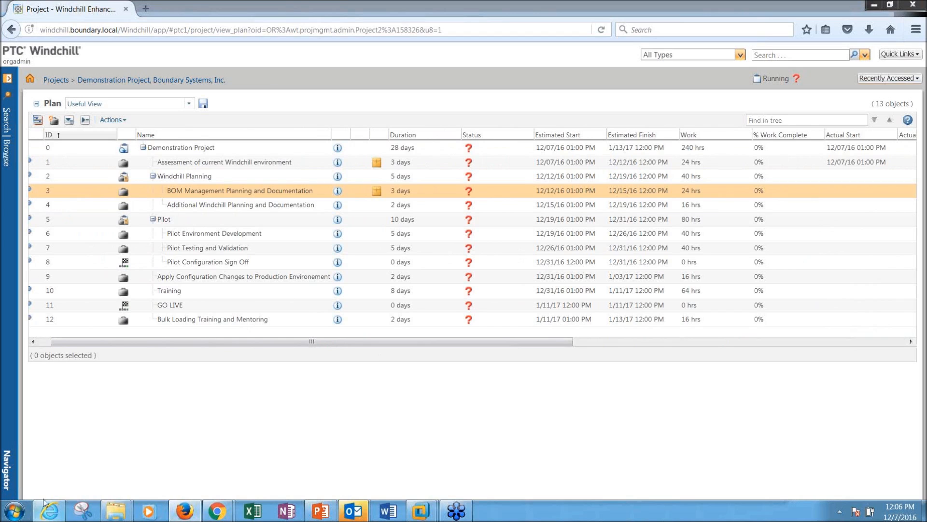
click(552, 163)
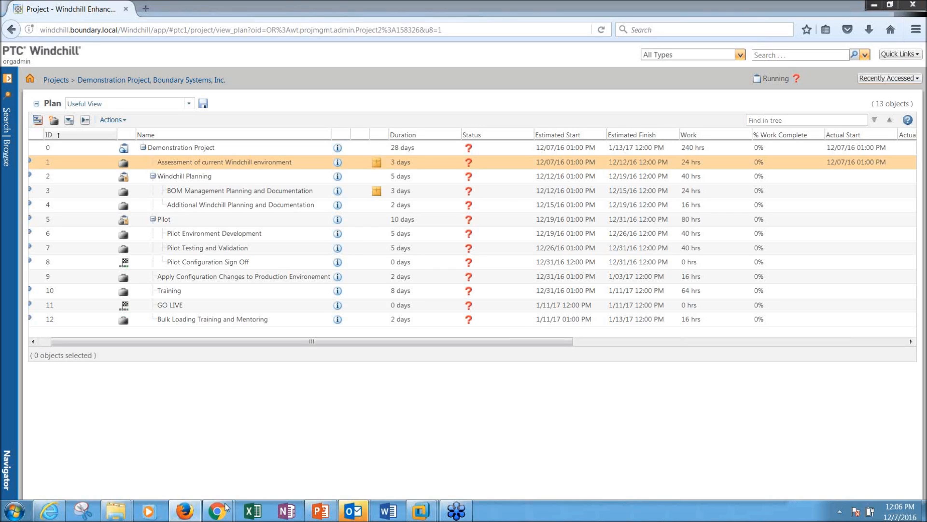
click(49, 511)
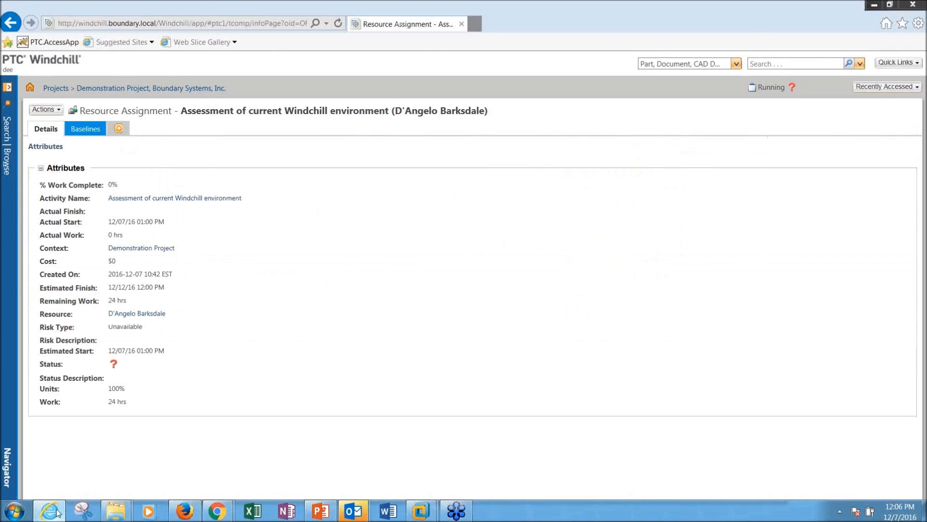
Step: Track work on the Assessment assignment at 50% complete: 12 hrs actual, 12 hrs remaining
click(46, 109)
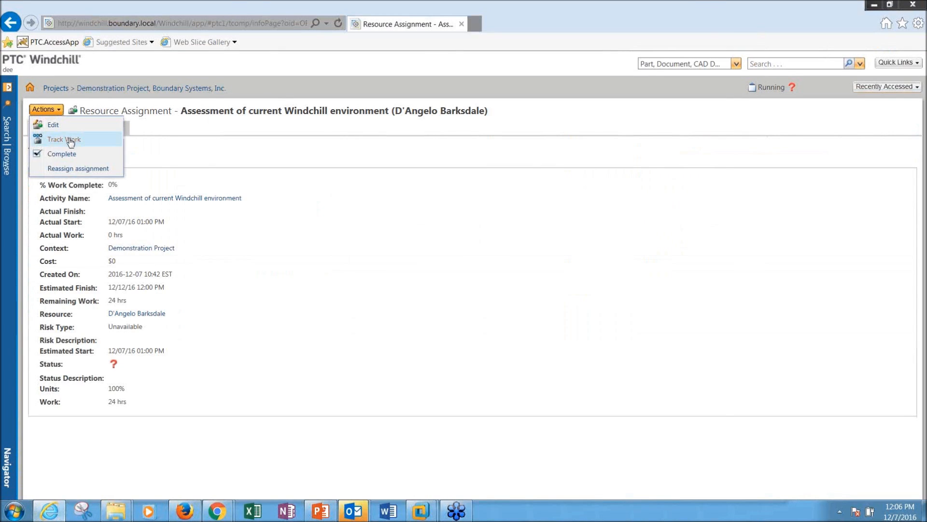
click(70, 140)
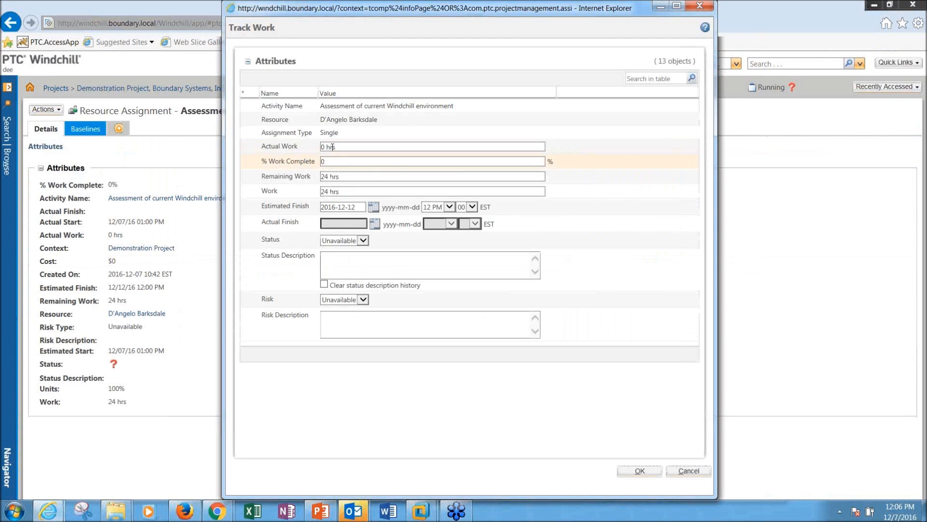
click(336, 161)
text(50)
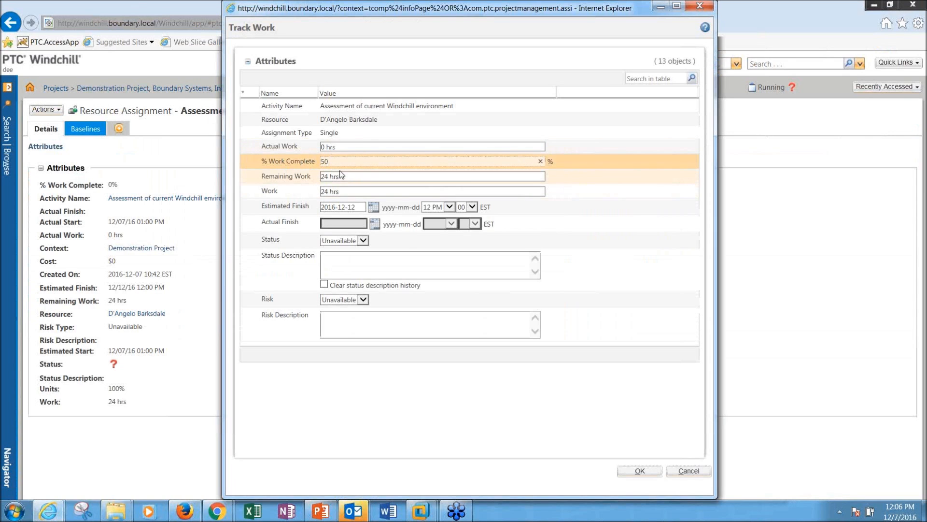
click(357, 177)
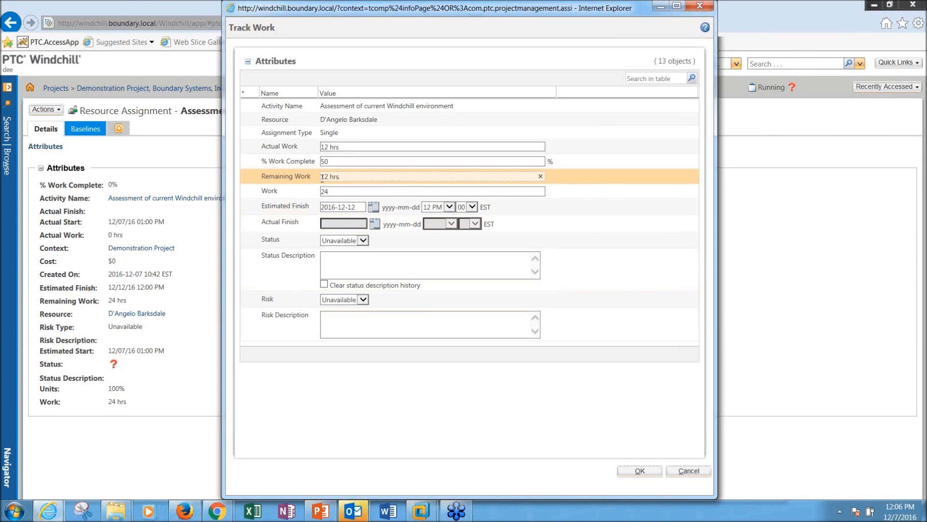
click(653, 473)
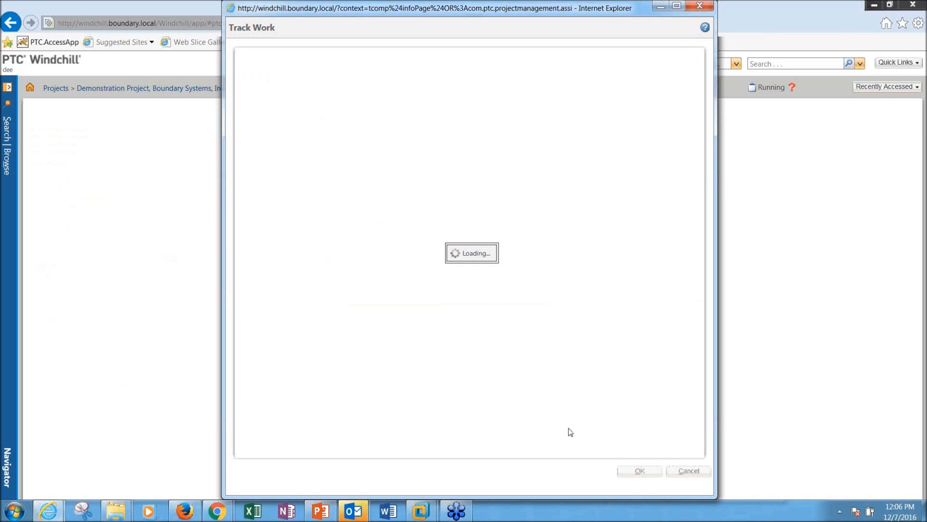
click(170, 290)
drag(167, 288, 124, 288)
click(190, 225)
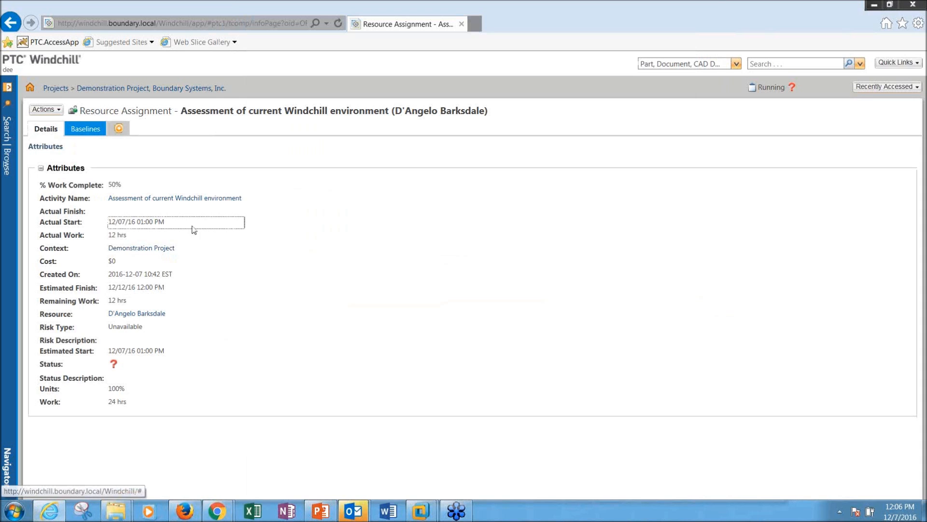
click(186, 511)
Step: Reload the plan to see Assessment at 50% and the project at 5%
click(601, 30)
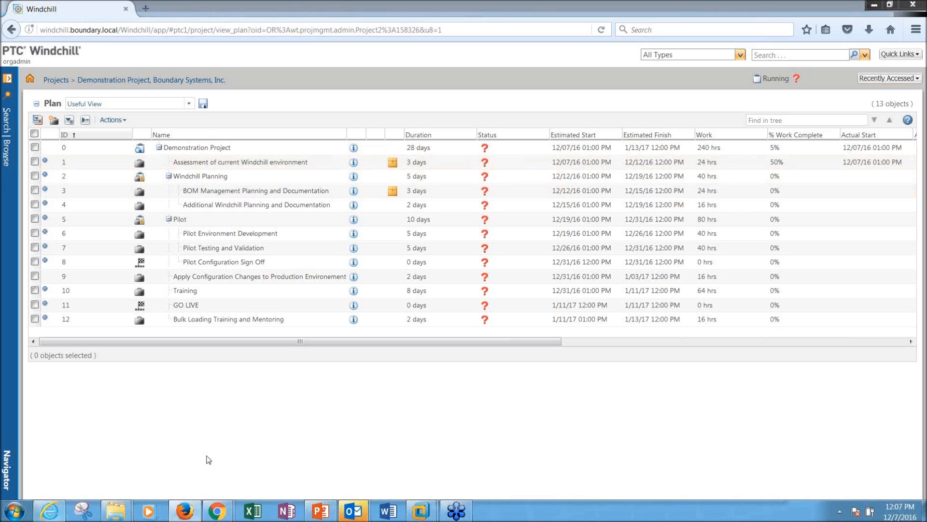
click(53, 517)
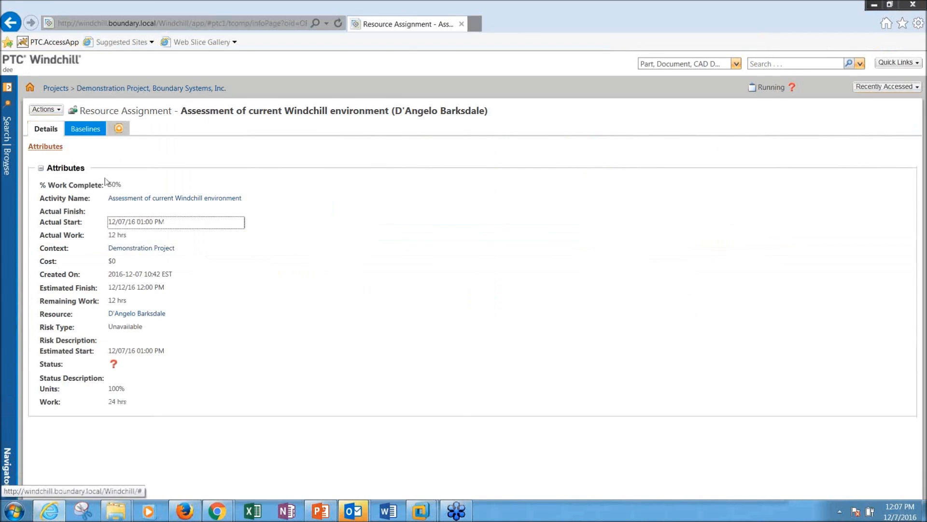
Step: Complete the Assessment assignment and reload the plan, showing task 1 at 100% and 0 hrs
click(48, 114)
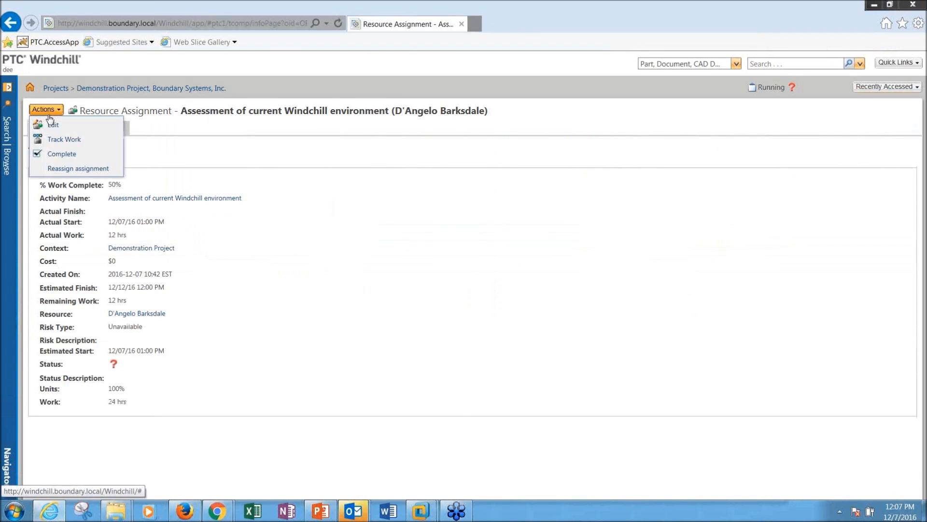
click(55, 155)
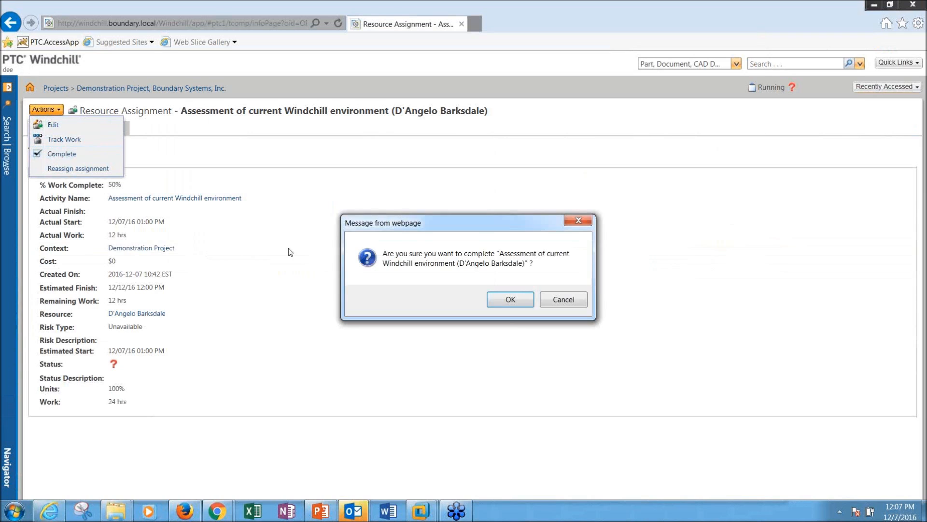
click(521, 302)
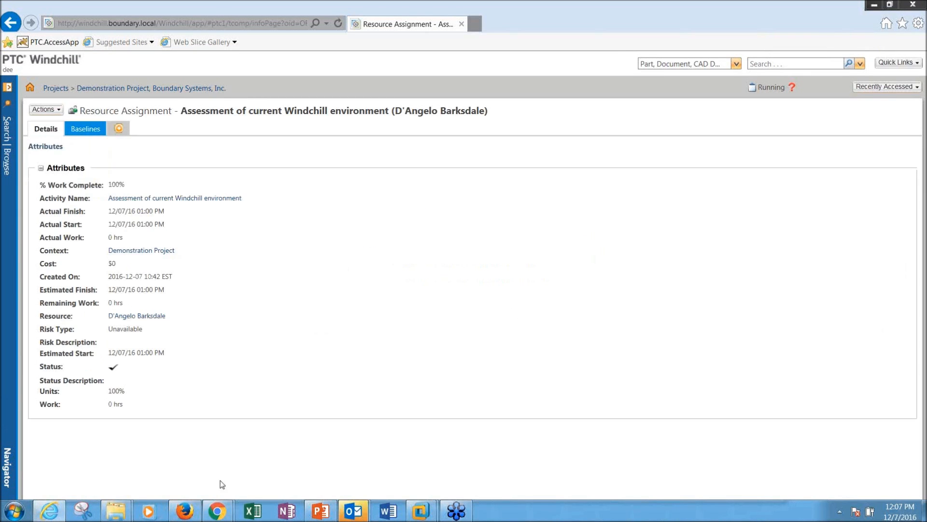
click(183, 511)
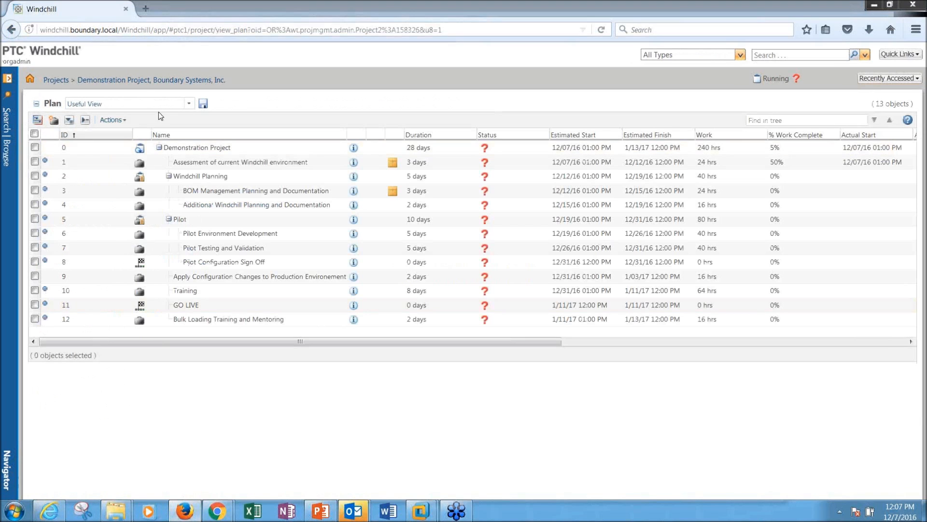
click(600, 29)
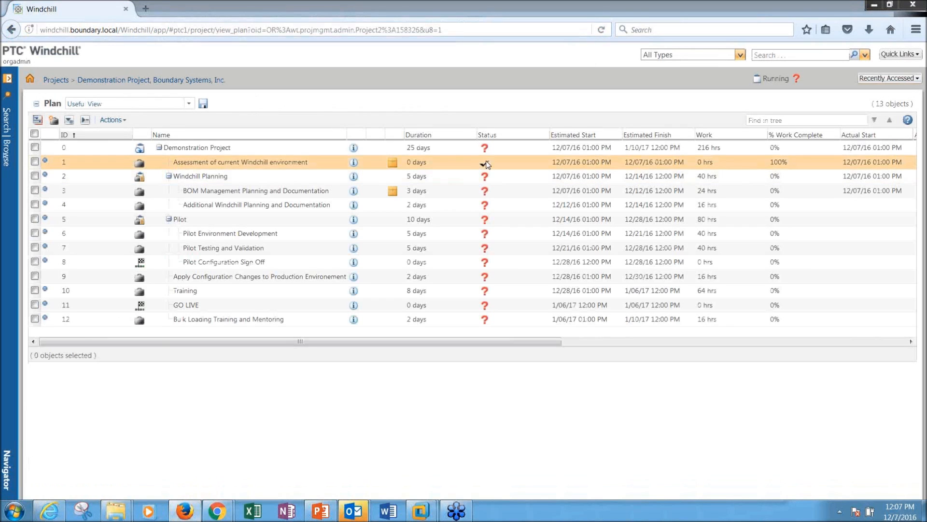
drag(630, 164, 695, 163)
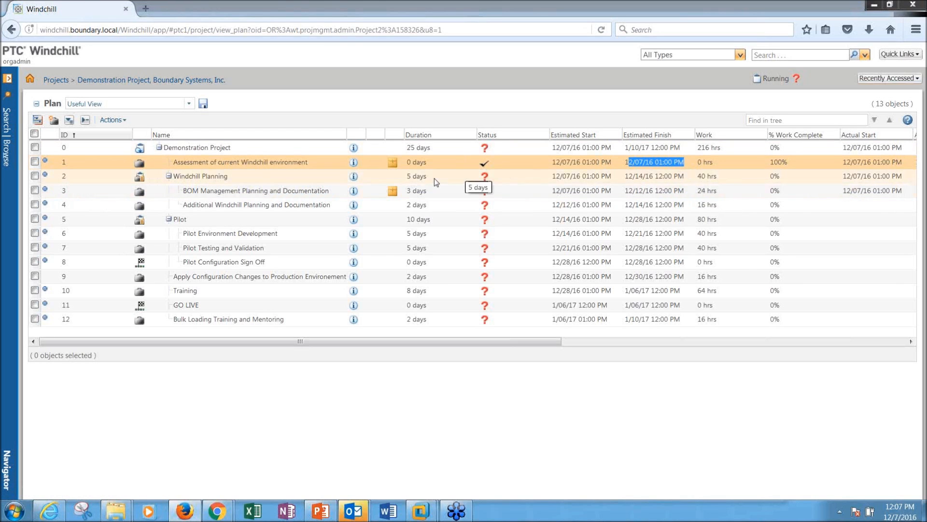
Step: Refresh the resource's Chrome home page so My Tasks shows BOM Management Planning and Documentation
mouse_move(216, 511)
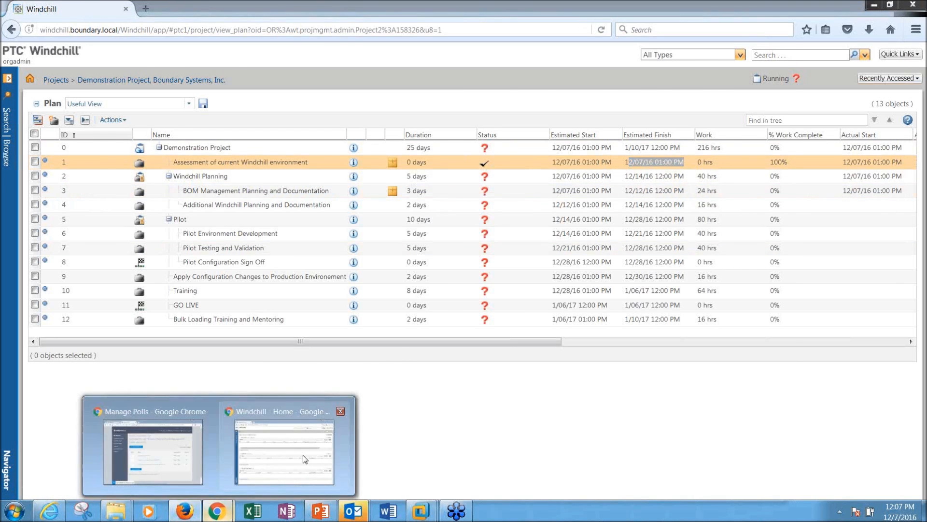
click(306, 459)
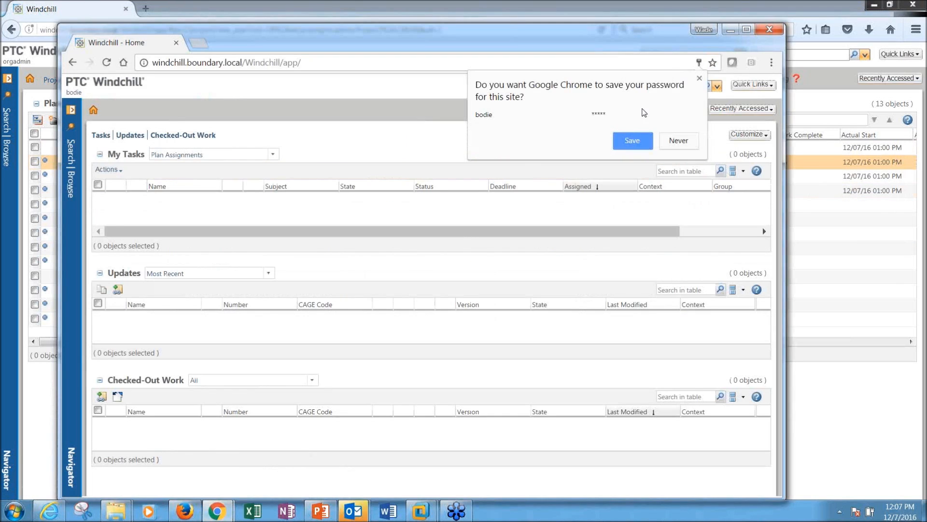
click(700, 78)
click(105, 60)
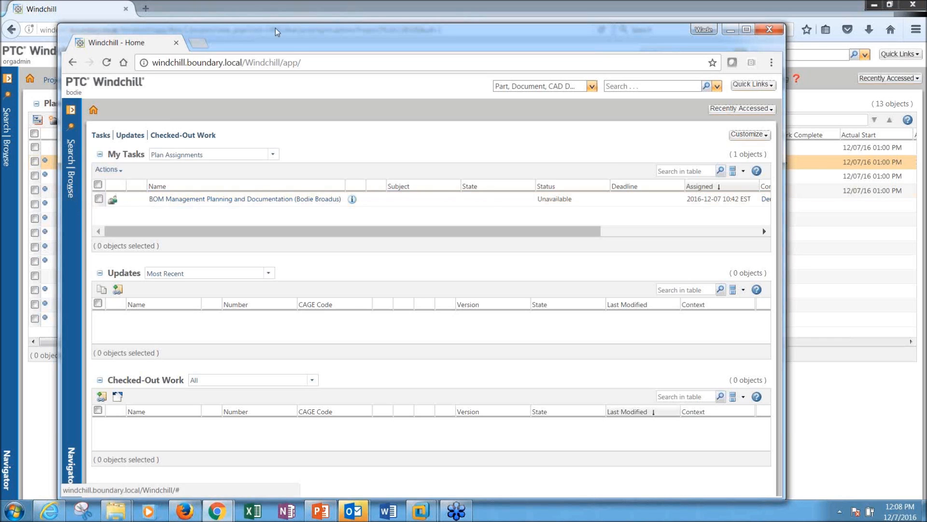
click(270, 4)
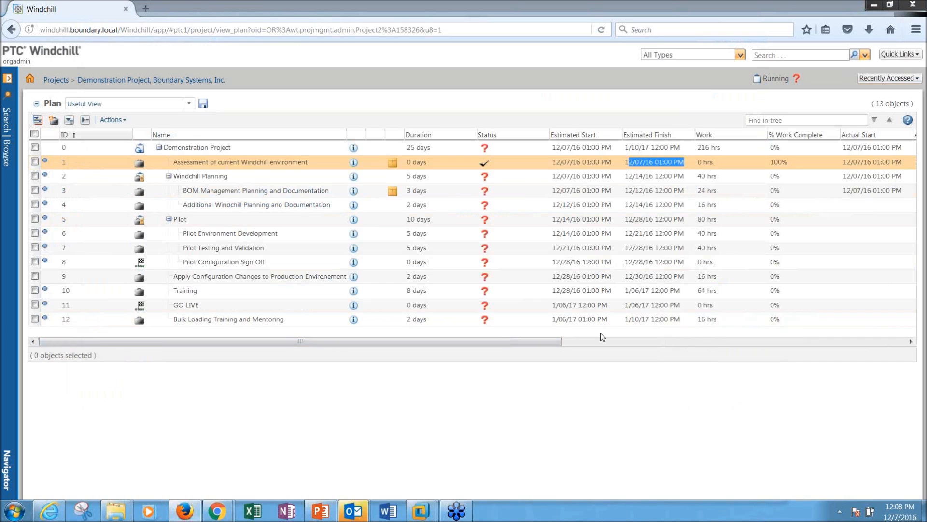
Step: Select Bulk Loading Training and Mentoring and switch the plan to the Variance Report view
click(626, 322)
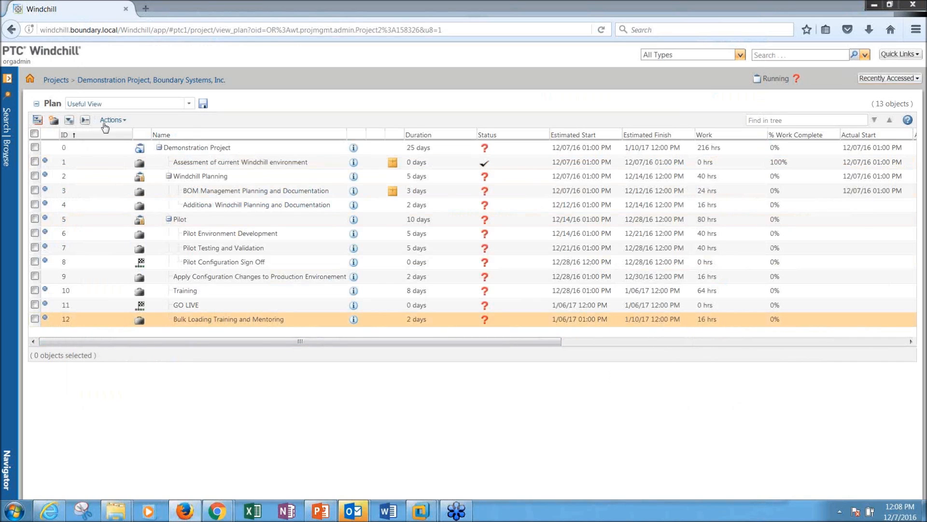
click(187, 107)
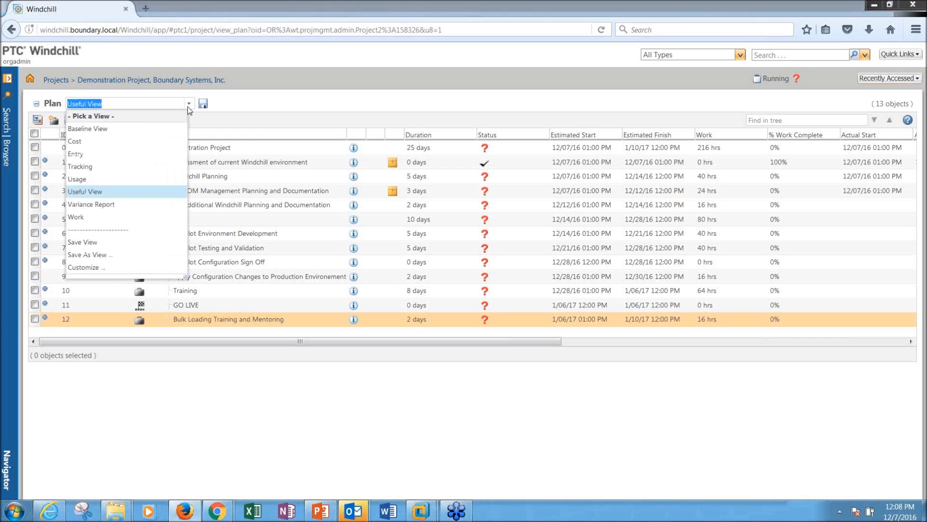
click(115, 204)
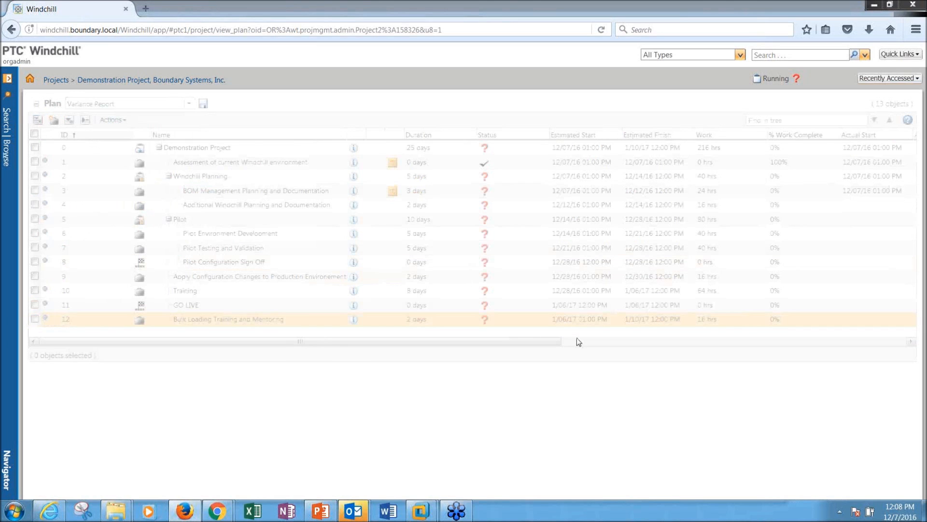
drag(488, 343, 768, 341)
drag(520, 320, 474, 321)
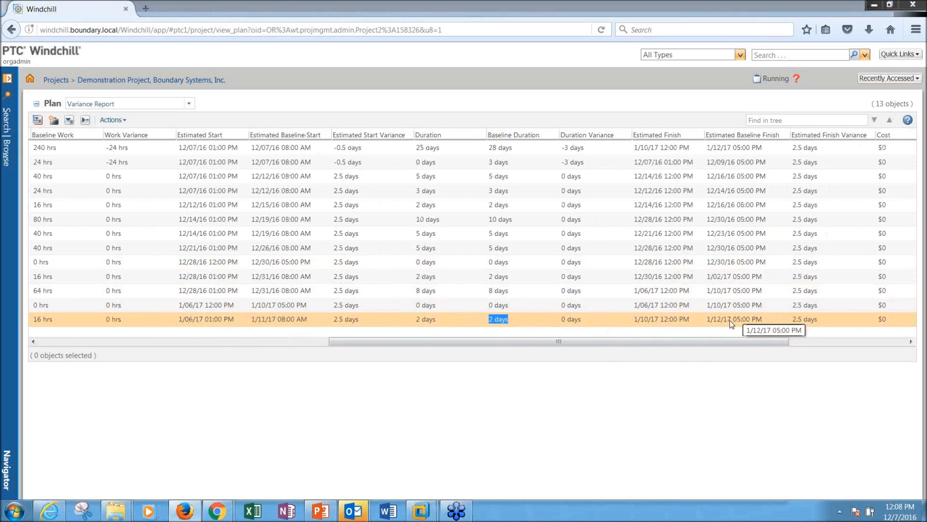
Step: Review the last activity's estimated and baseline finish dates and its 2.5-day finish variance
click(818, 322)
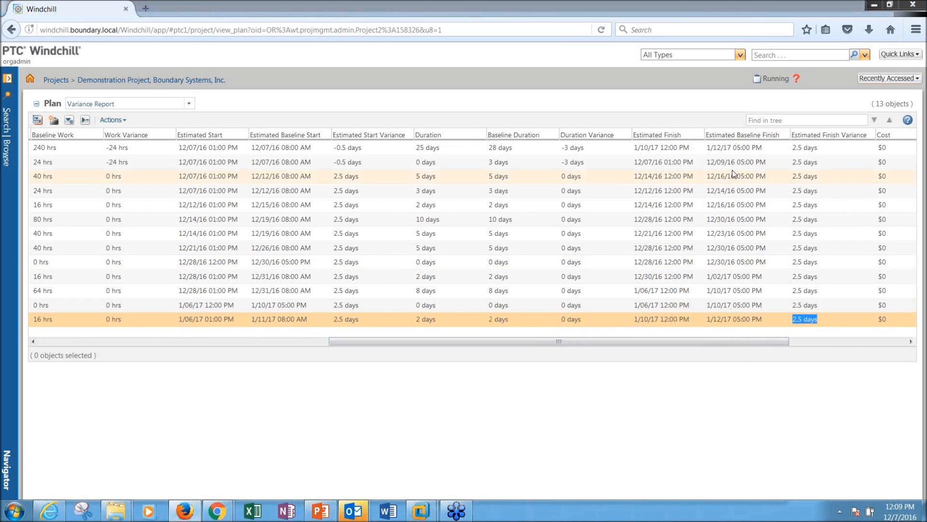
click(766, 319)
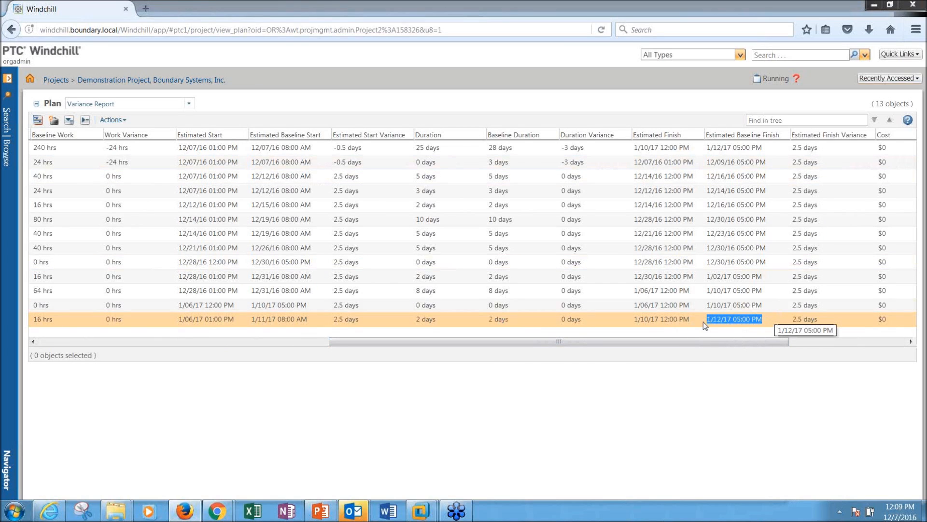
click(690, 322)
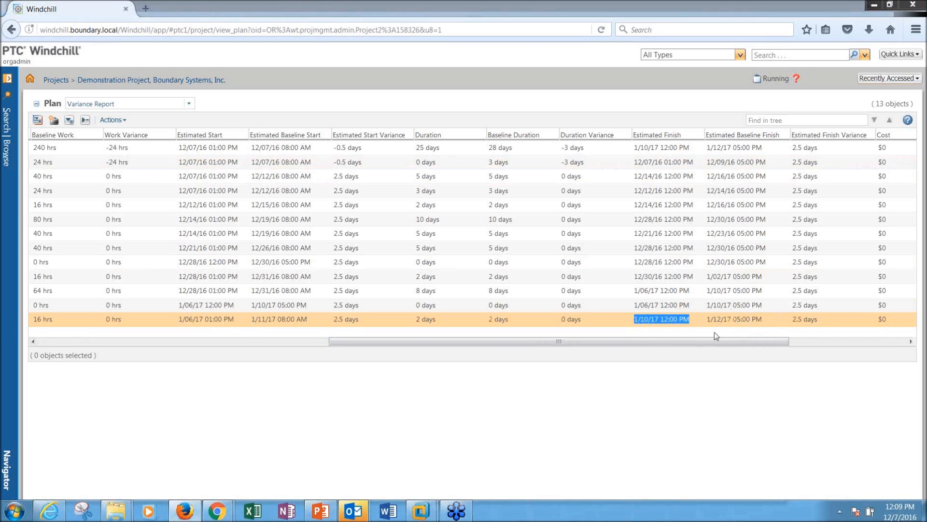
click(823, 321)
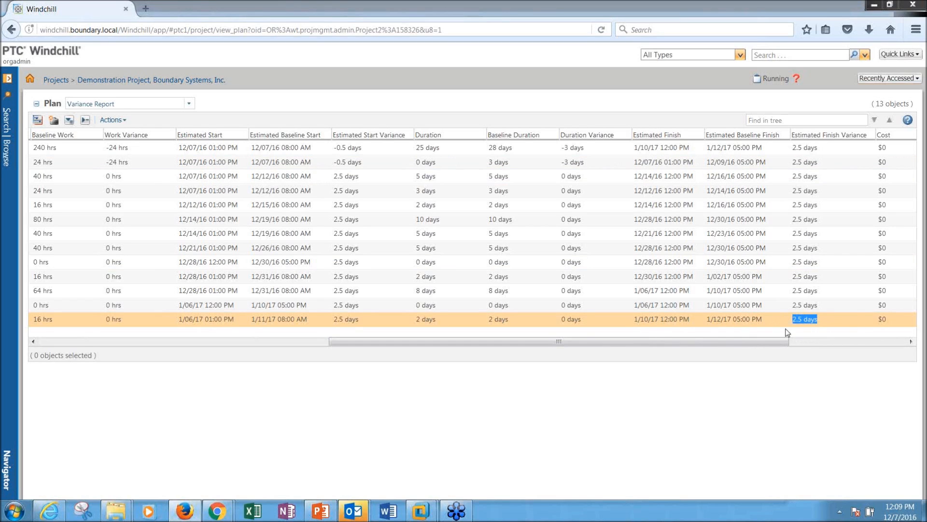
drag(752, 342, 459, 342)
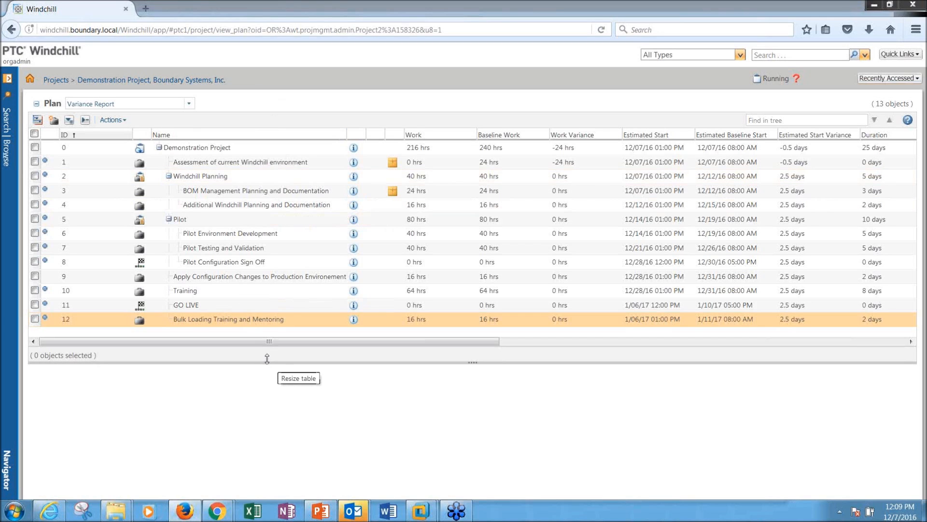
drag(268, 362, 267, 395)
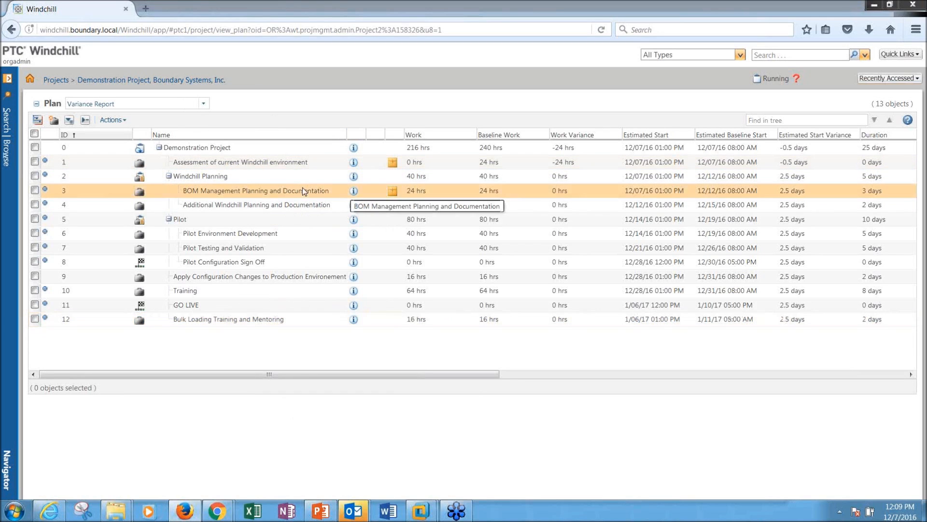
click(49, 511)
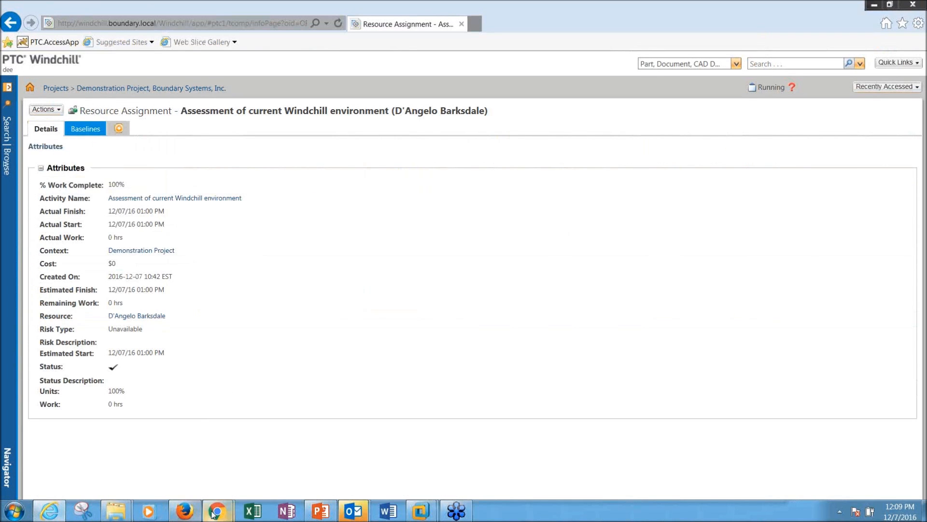
Step: Open actions for the BOM Management Planning and Documentation task and cancel the Complete option
mouse_move(213, 513)
click(257, 453)
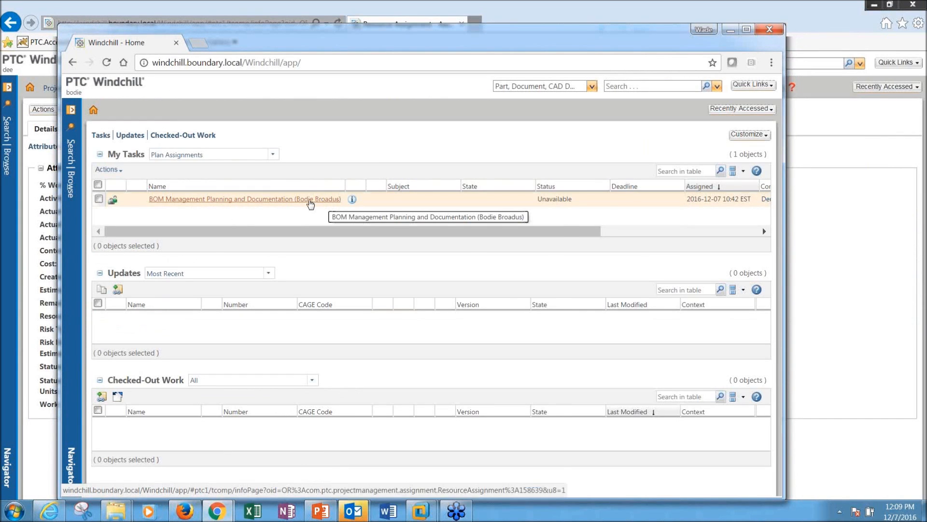
right_click(310, 203)
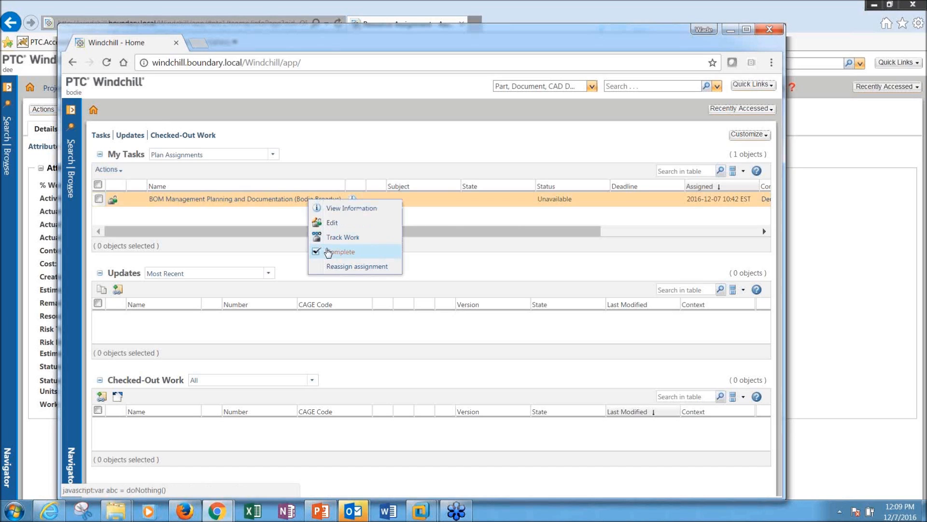
click(328, 252)
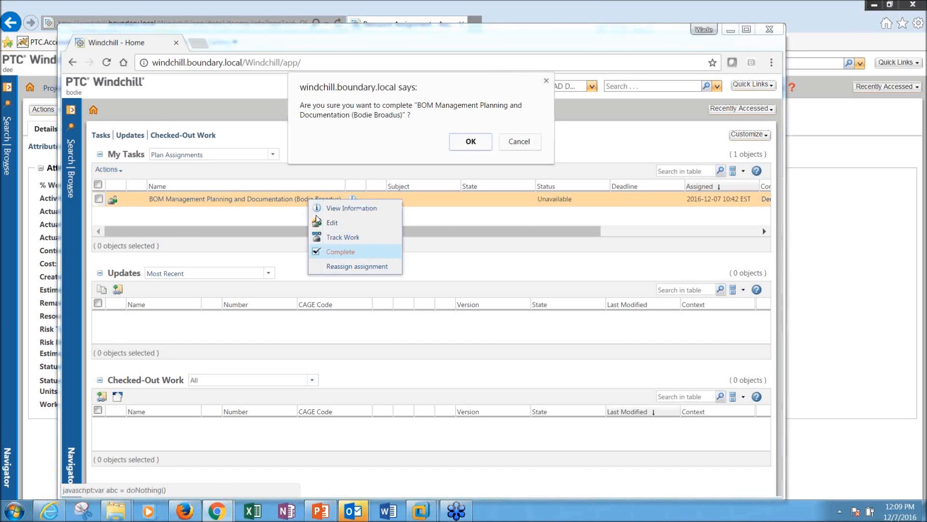
click(519, 143)
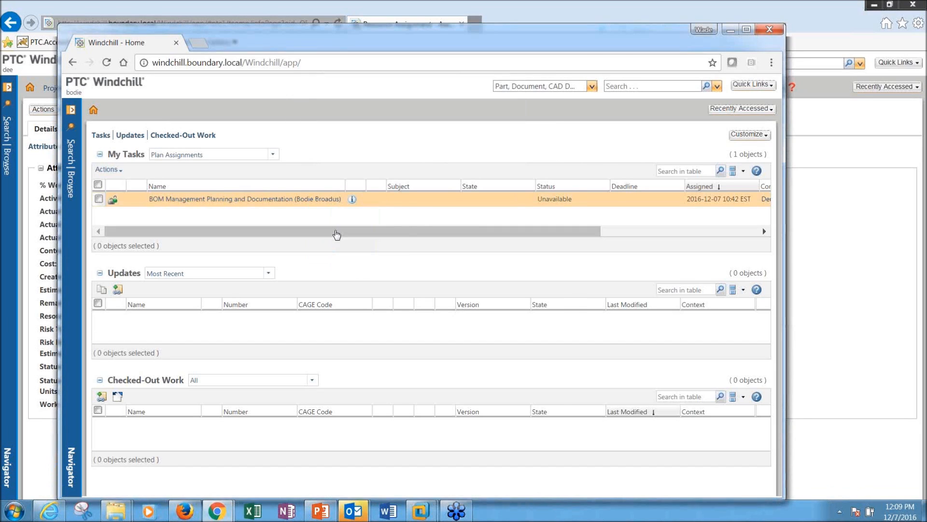
Step: Track 24 hours of actual work on the BOM task, bringing it to 100% complete
right_click(309, 201)
click(353, 238)
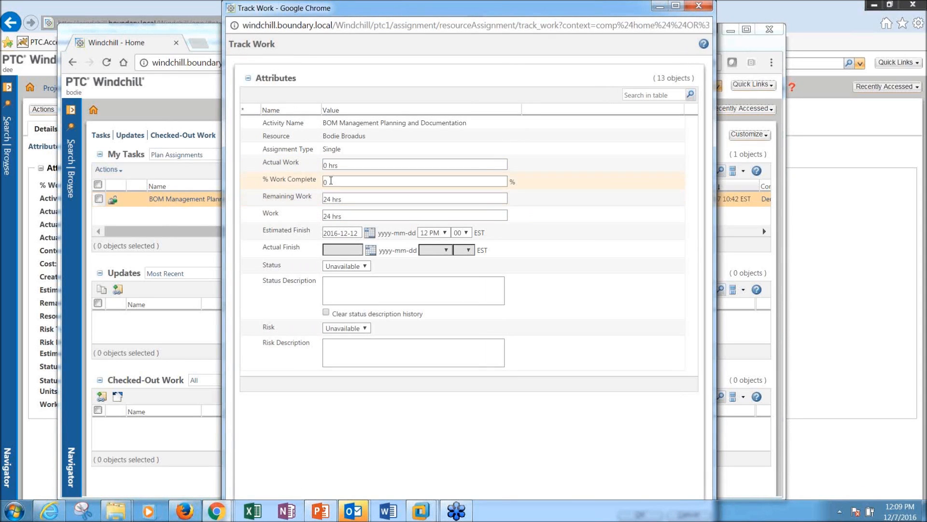
click(331, 181)
click(325, 165)
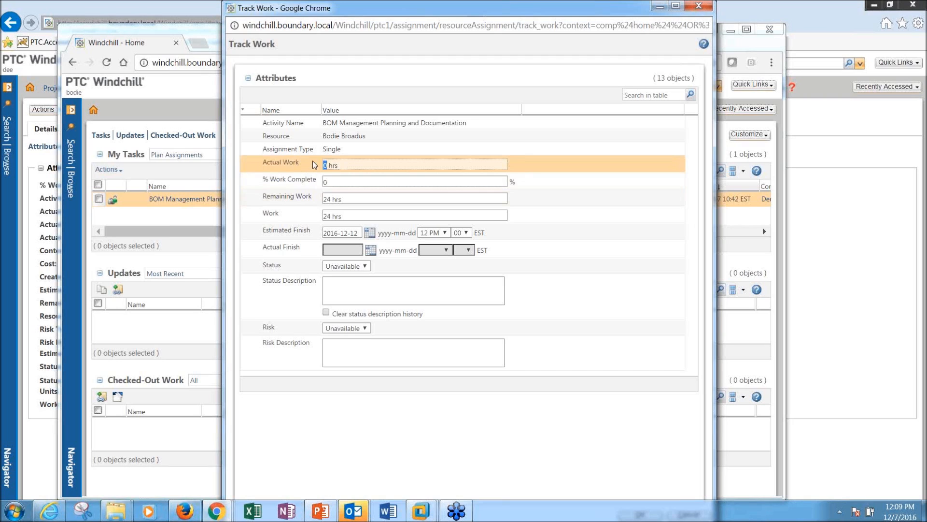
key(BackSpace)
text(24)
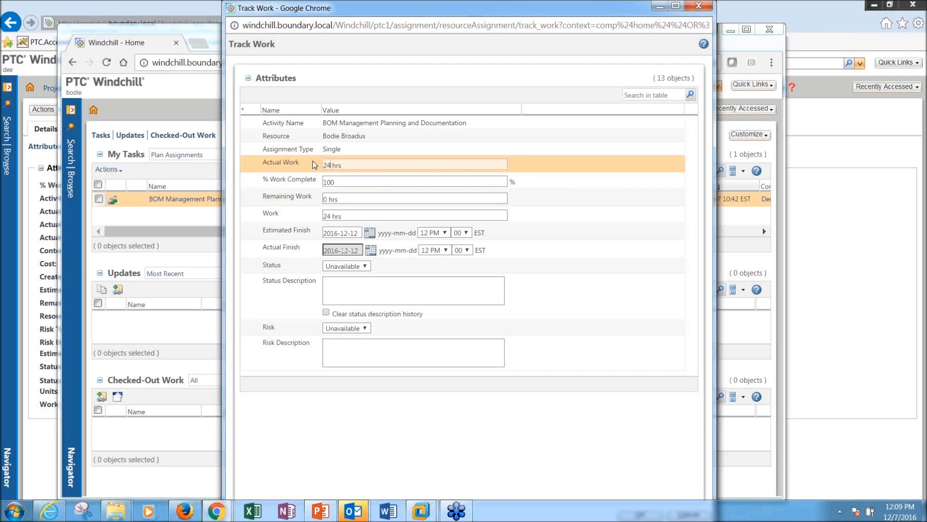
mouse_move(601, 7)
mouse_down()
mouse_move(597, 45)
mouse_move(596, 14)
mouse_up()
click(636, 486)
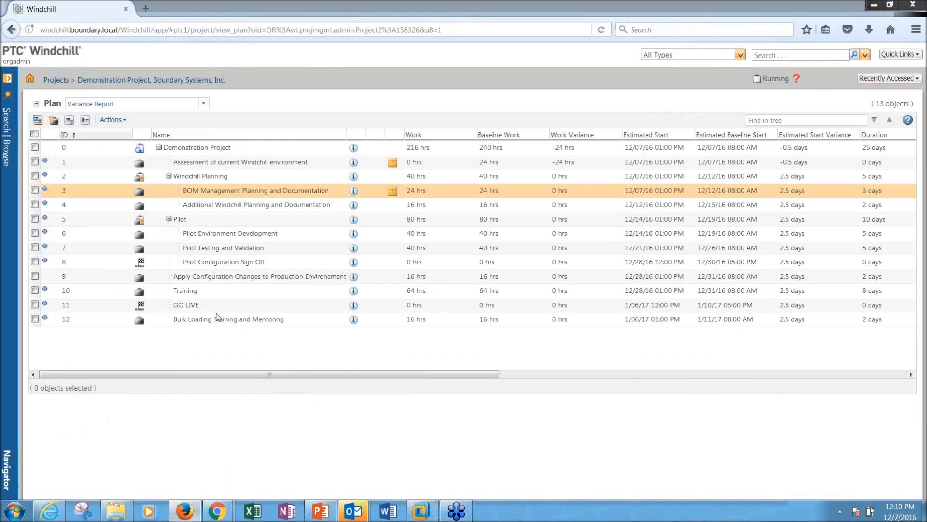
Step: Reload the Demonstration Project plan and switch it to the Useful View
click(602, 29)
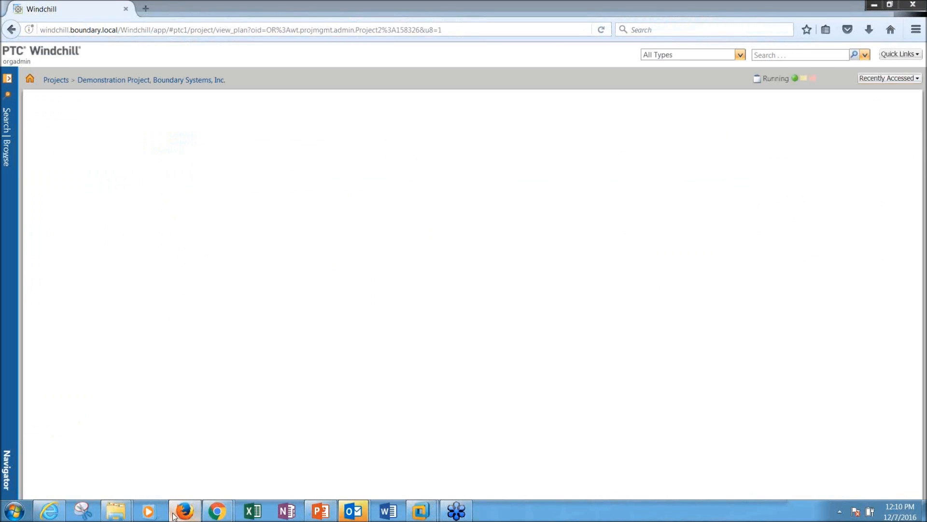
click(187, 104)
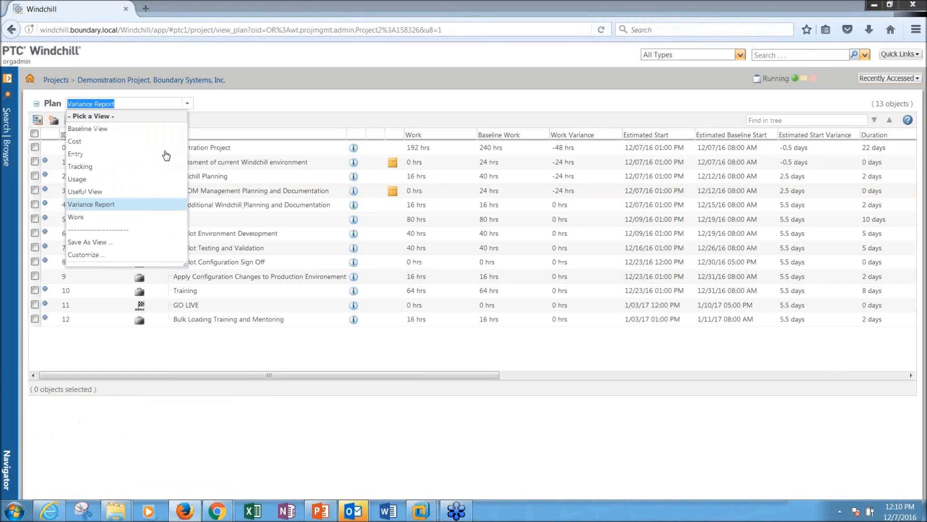
click(132, 192)
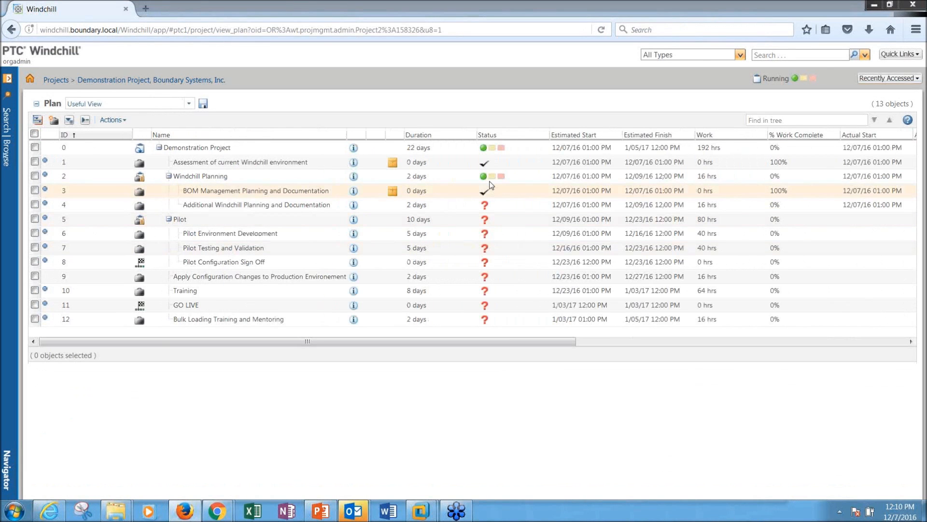
Step: Select the BOM Management and Additional Windchill Planning rows and scroll right to their 100% completion
click(486, 192)
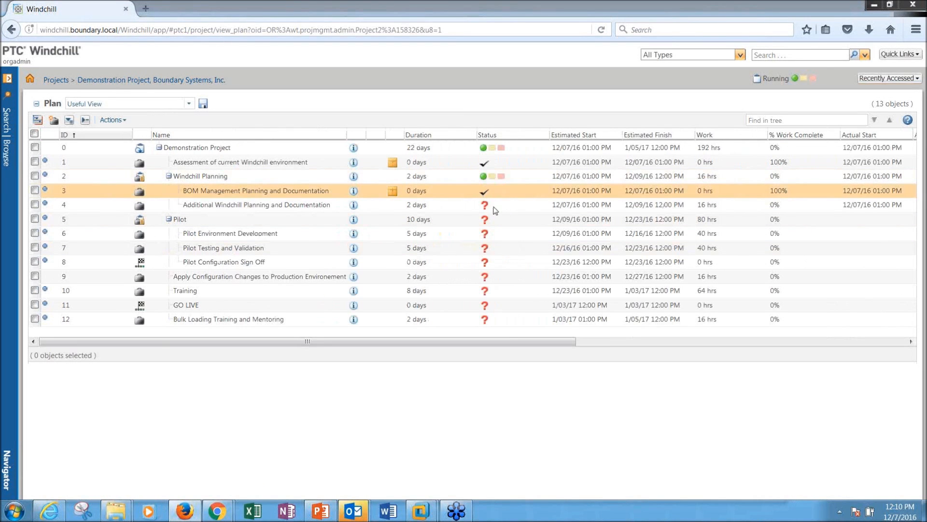
click(495, 207)
drag(461, 340, 500, 341)
drag(594, 319, 572, 321)
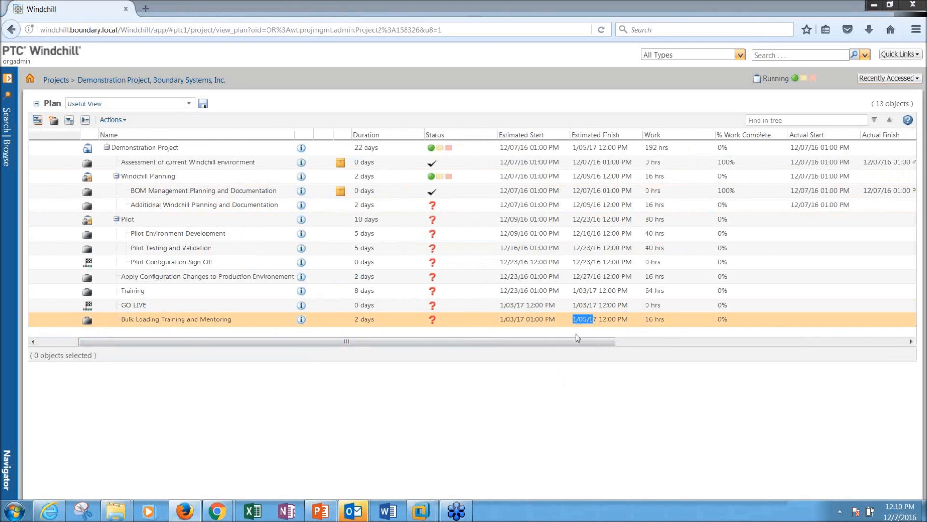
click(534, 424)
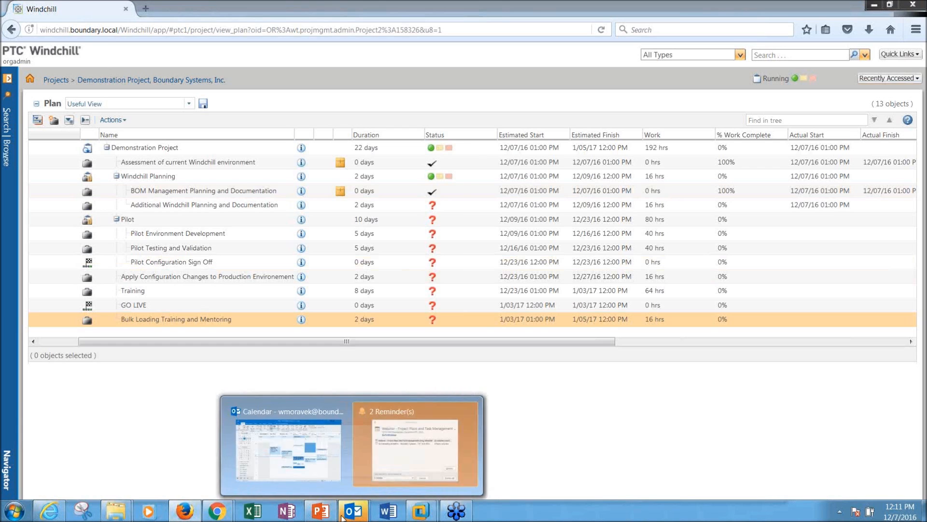
mouse_move(189, 518)
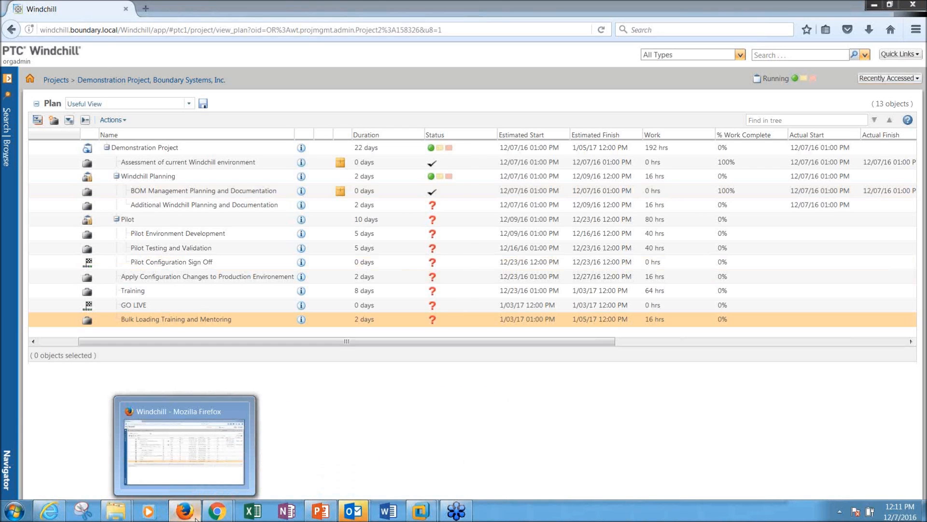
Step: On PowerPoint slide 11, highlight 'Owner vs Resource' and then just the word 'Owner'
click(290, 397)
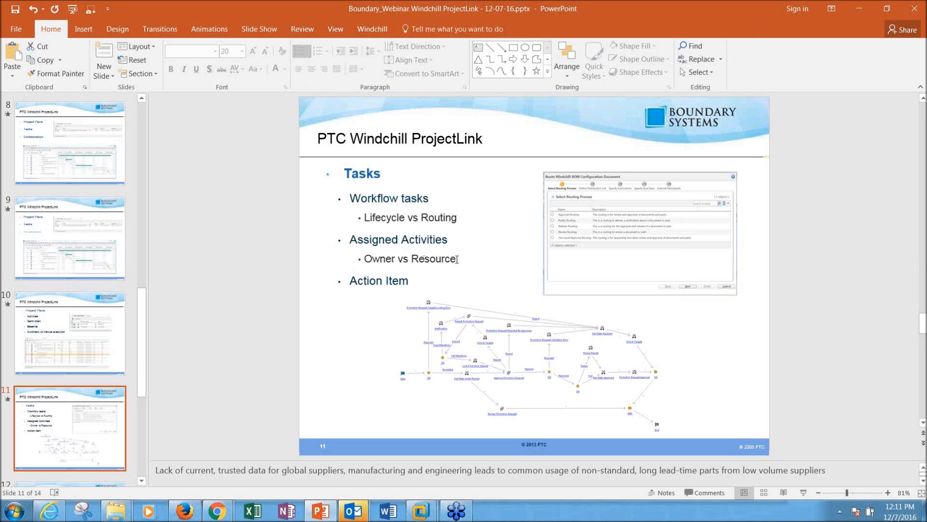
drag(457, 259, 360, 265)
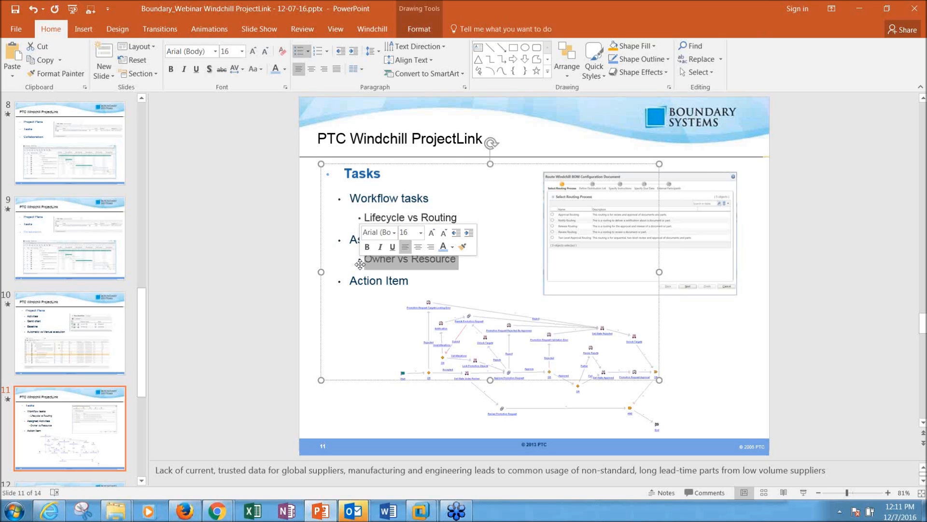
click(367, 273)
drag(395, 259, 366, 259)
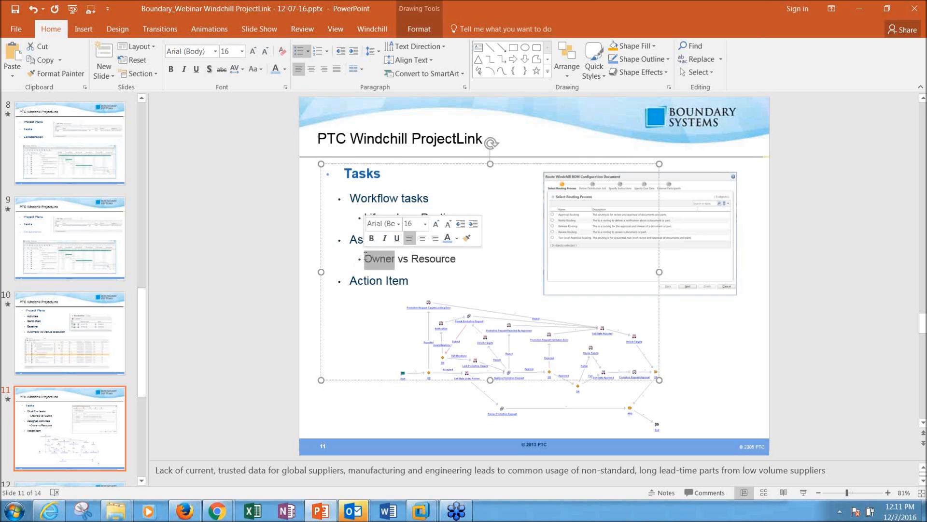
right_click(48, 514)
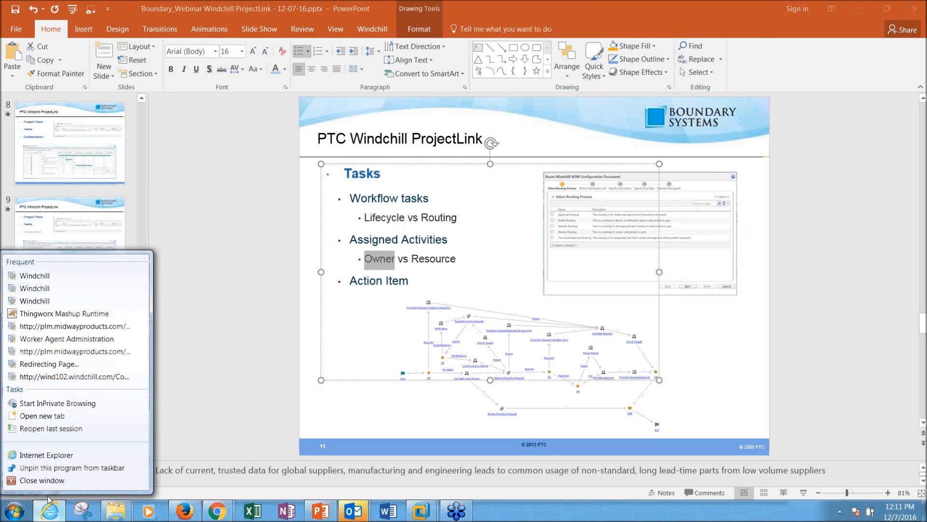
Step: Glance back at the Windchill plan, then launch a new Internet Explorer window
click(186, 511)
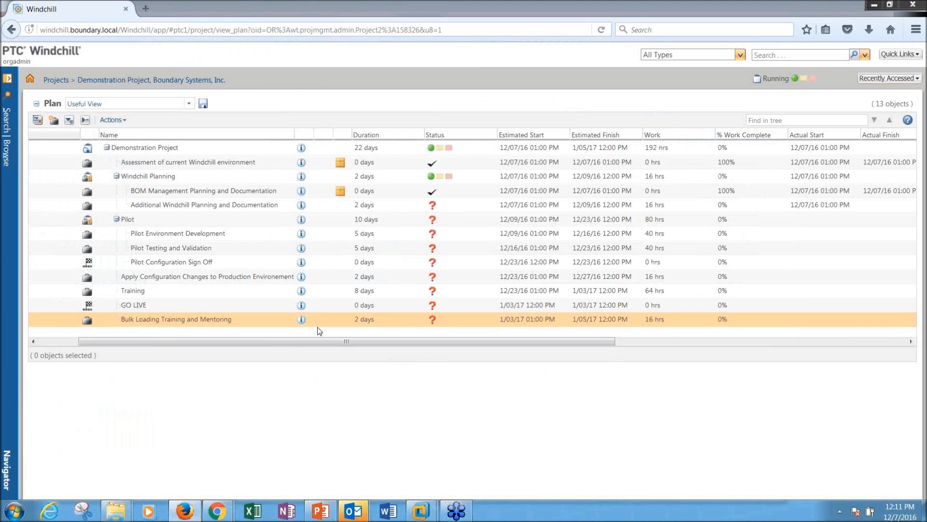
drag(316, 341, 629, 346)
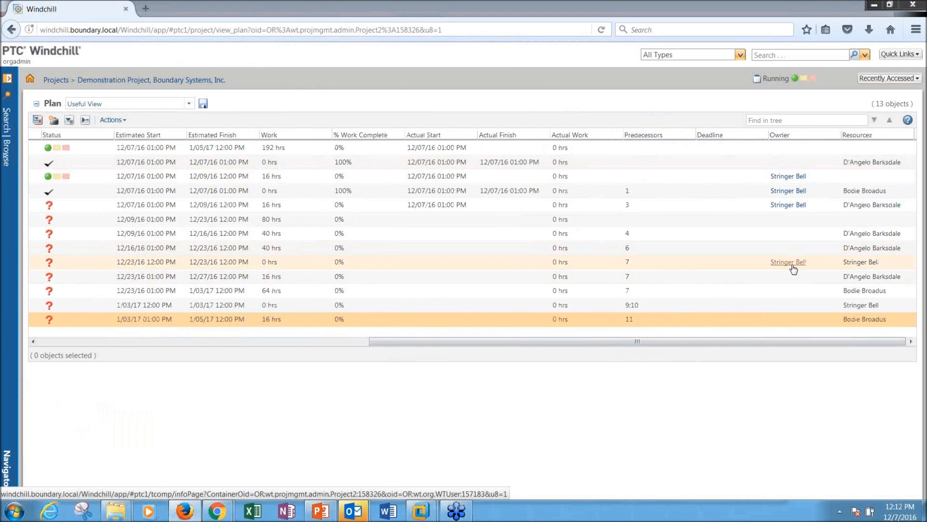
click(49, 510)
Step: Load the Windchill site in Internet Explorer and log in with the resource's username and password
double_click(111, 27)
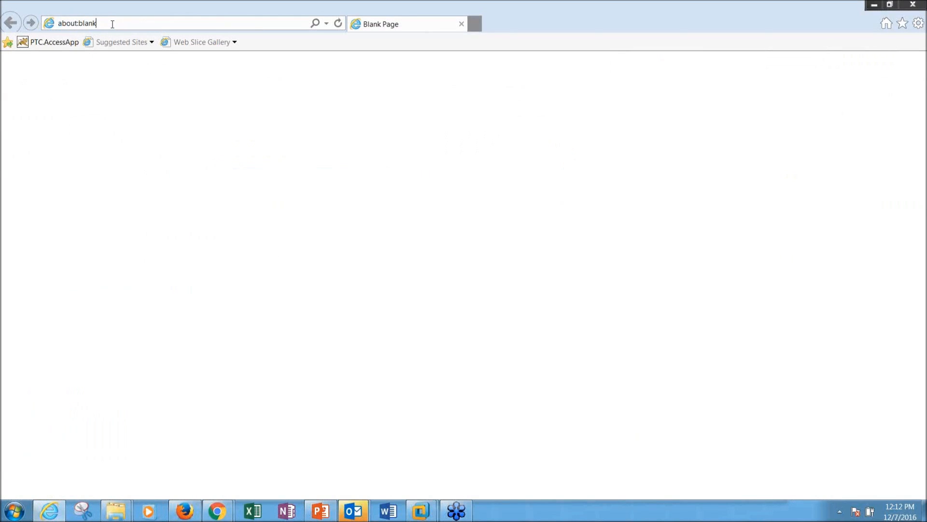
text(wind)
key(Down)
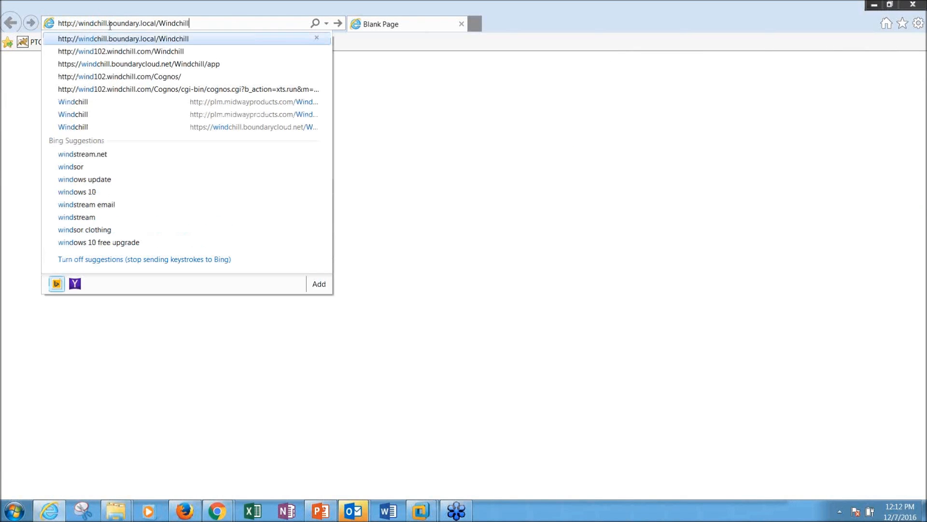
key(Return)
key(Tab)
text(•••)
key(Return)
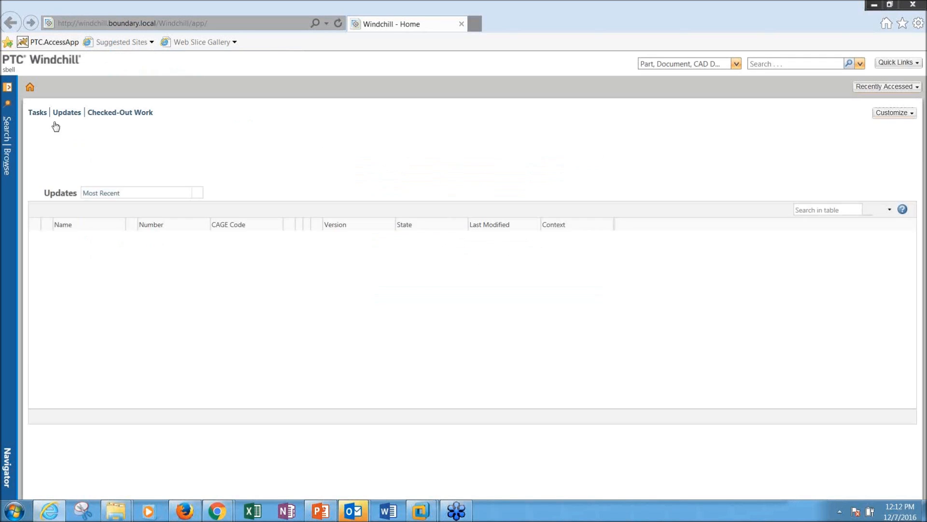
click(200, 132)
click(242, 125)
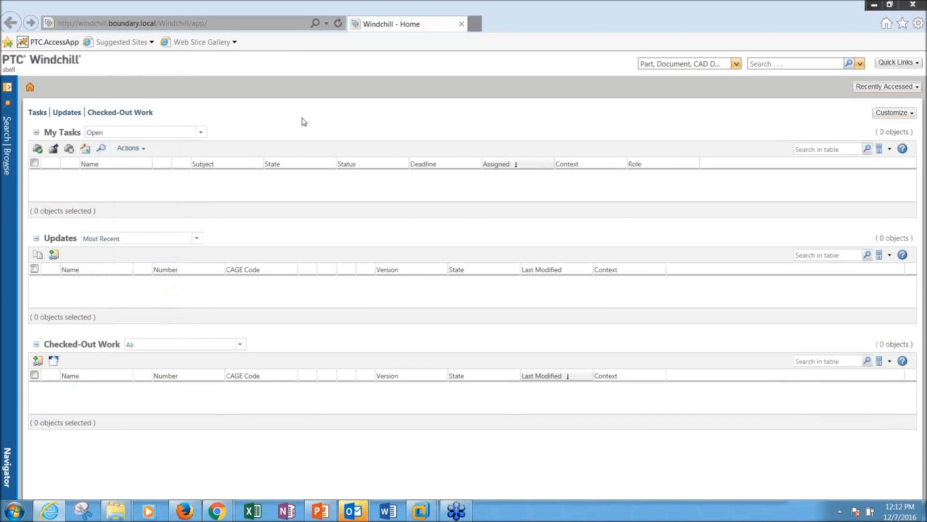
click(201, 132)
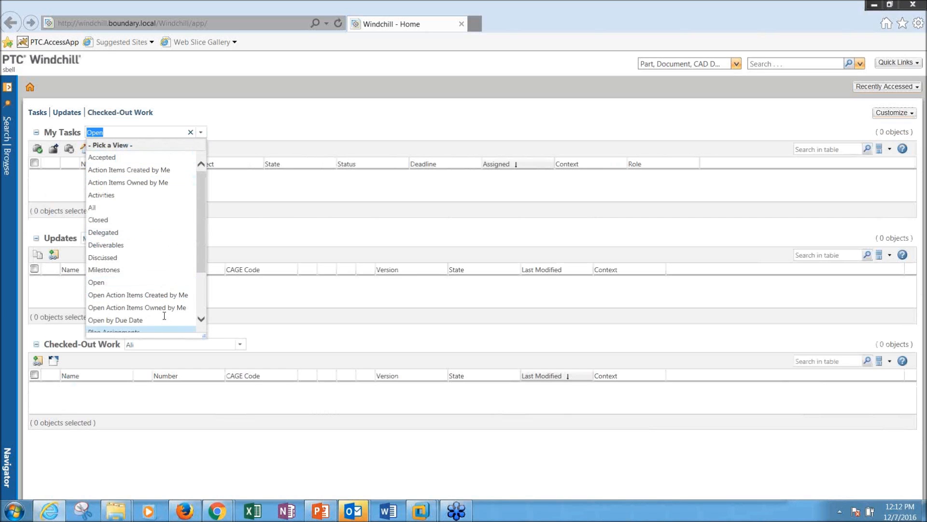
click(194, 271)
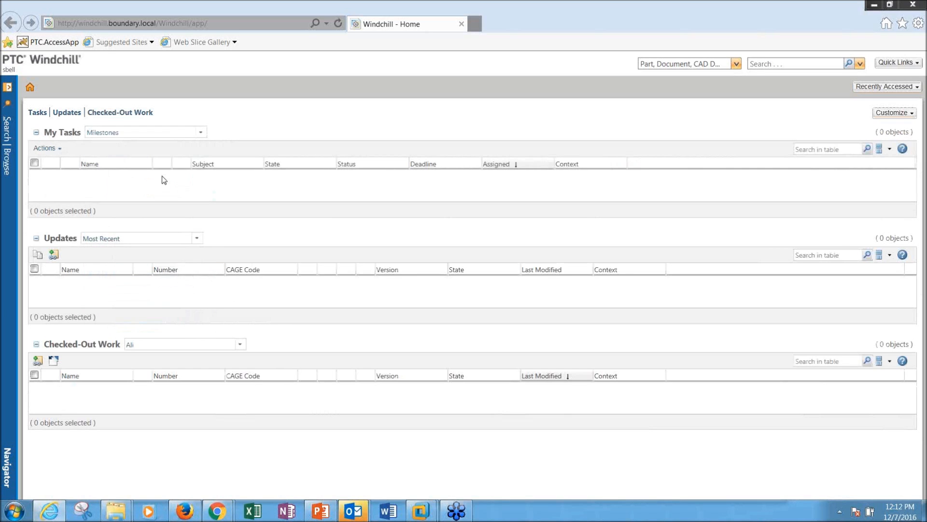
click(200, 132)
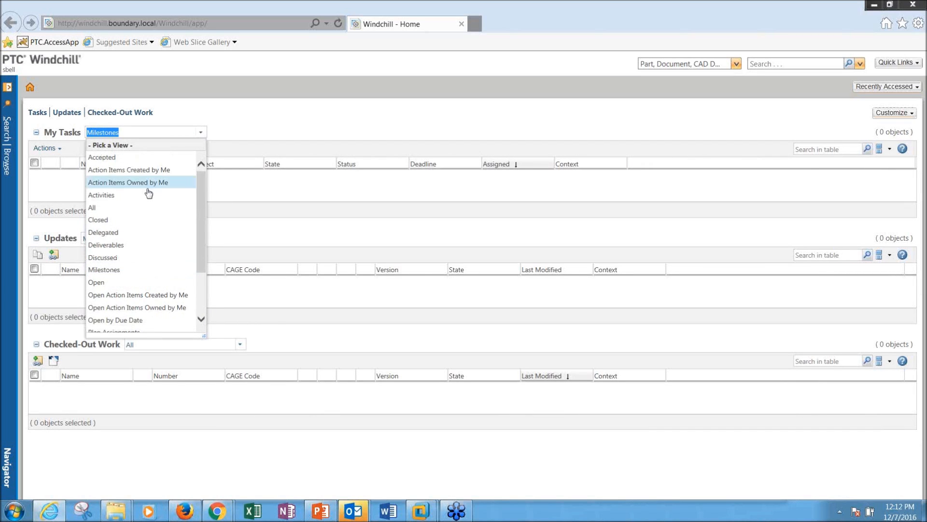
mouse_move(199, 234)
mouse_down()
mouse_move(202, 277)
mouse_move(204, 231)
mouse_move(211, 271)
mouse_move(212, 240)
mouse_up()
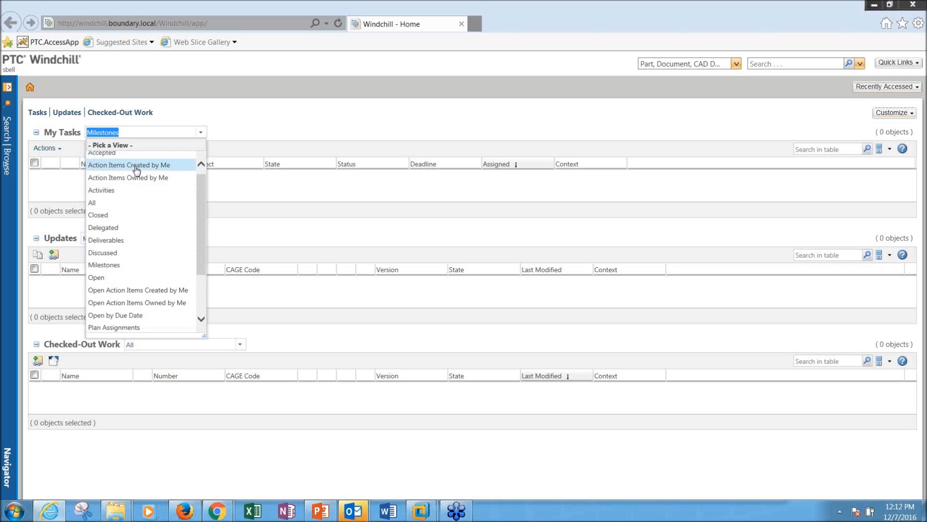
click(118, 285)
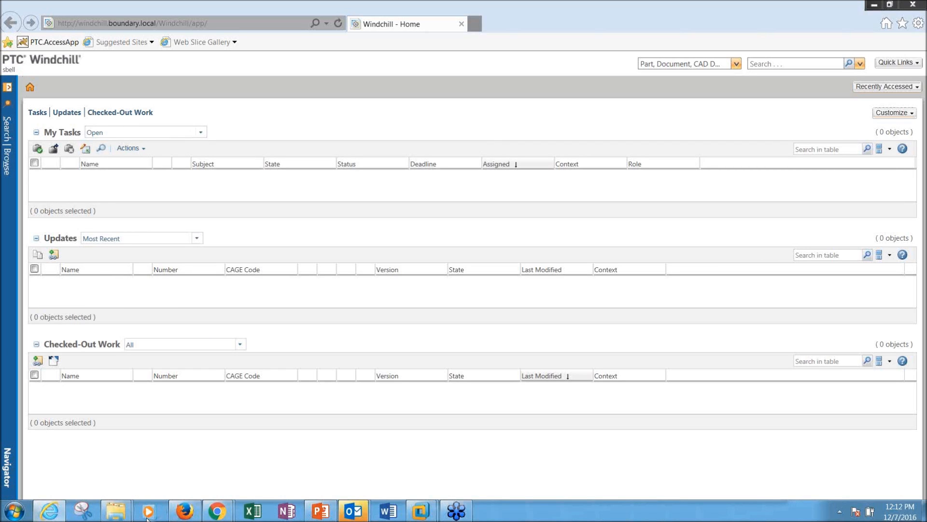
mouse_move(354, 516)
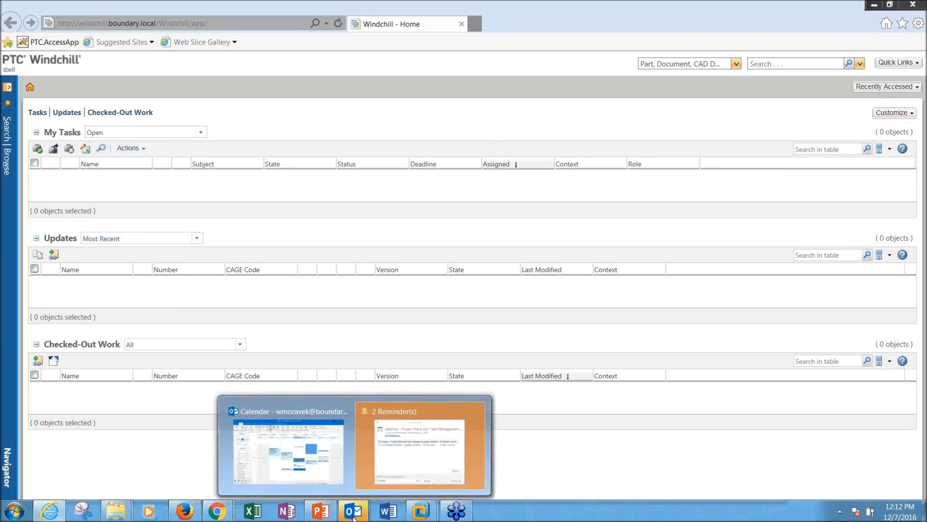
mouse_move(185, 513)
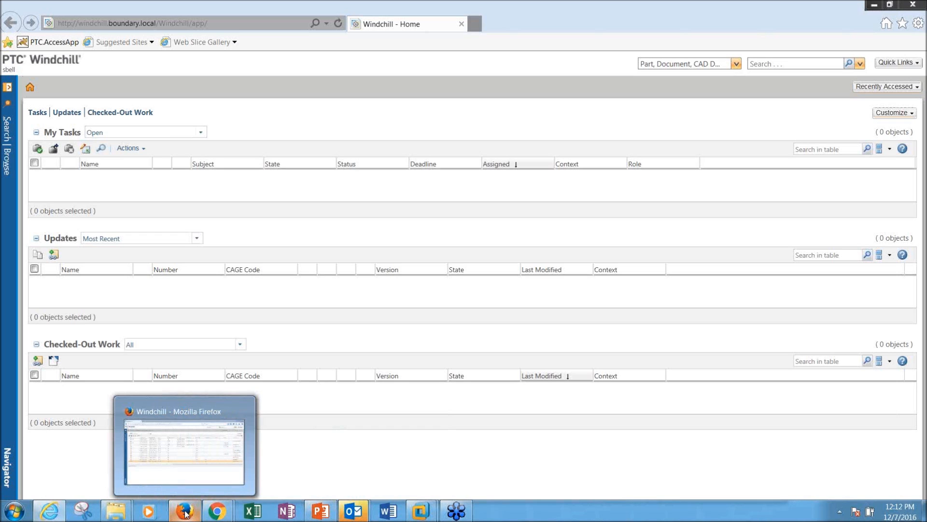
Step: Review the admin's project plan and its Actions menu, then refresh the resource's Home page
click(198, 462)
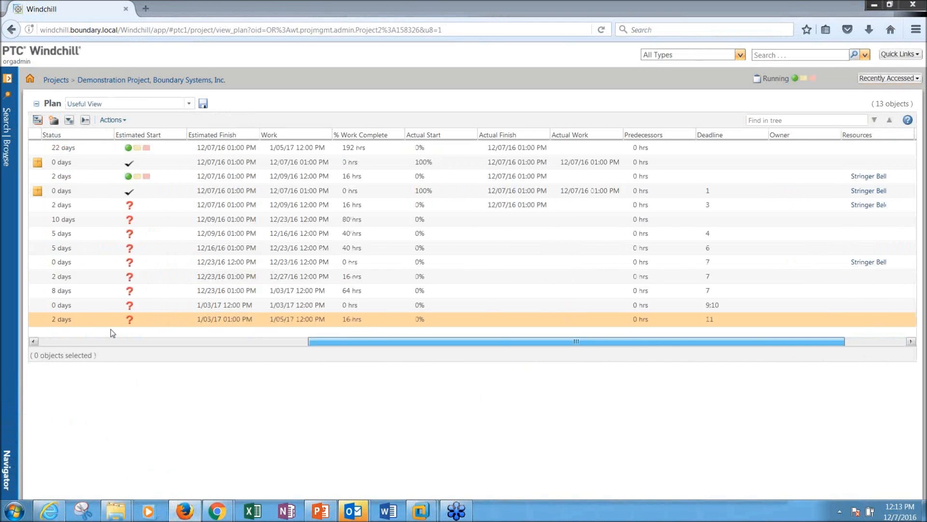
click(112, 119)
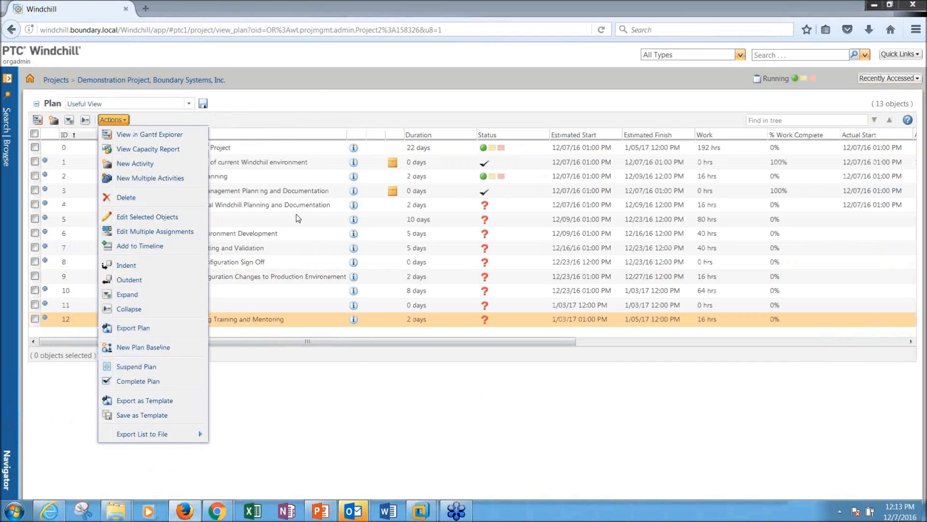
click(148, 367)
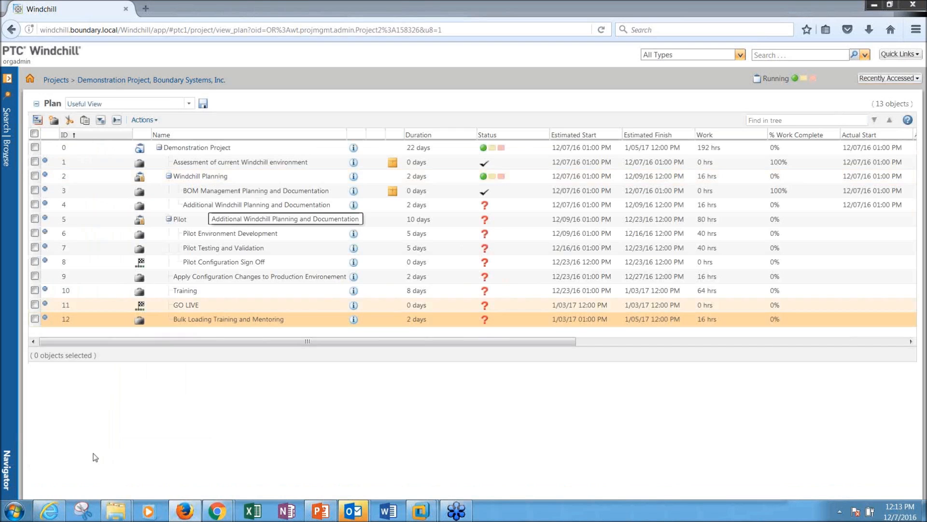
click(52, 511)
click(340, 24)
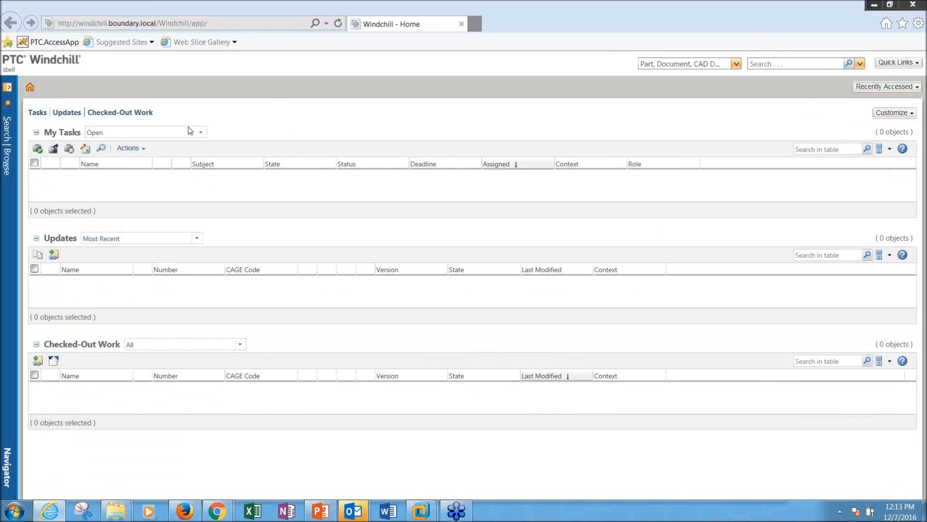
Step: Show All Plan Assignments in My Tasks and open the BOM Management Planning and Documentation details
click(200, 132)
scroll(199, 181, down, 3)
click(151, 285)
click(200, 133)
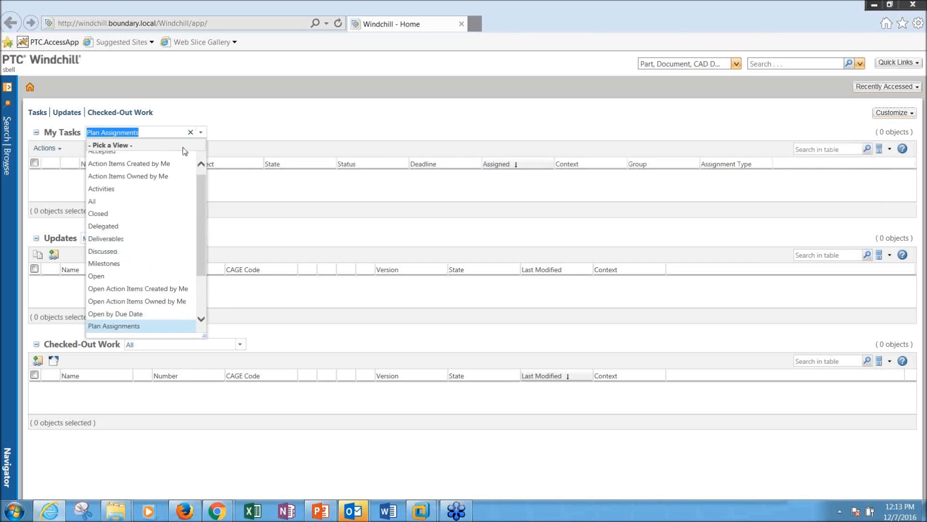
scroll(145, 161, up, 1)
click(107, 207)
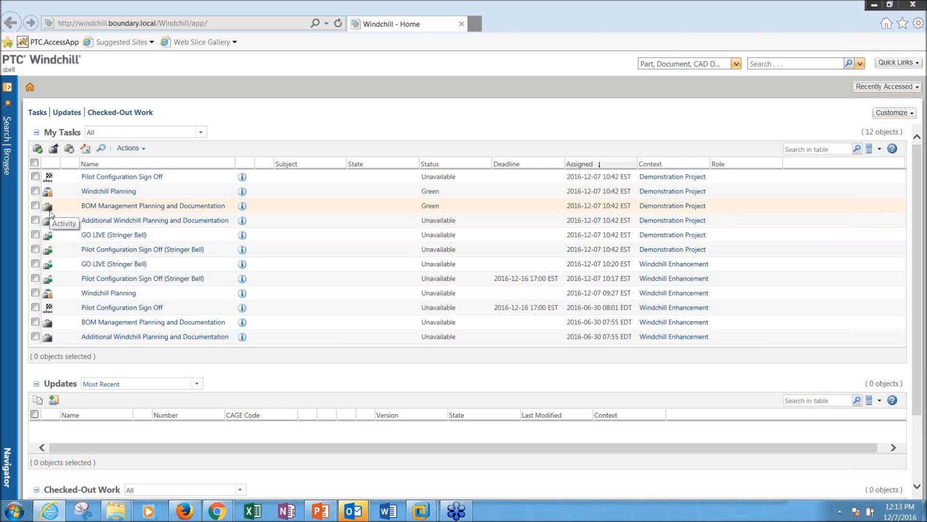
click(248, 207)
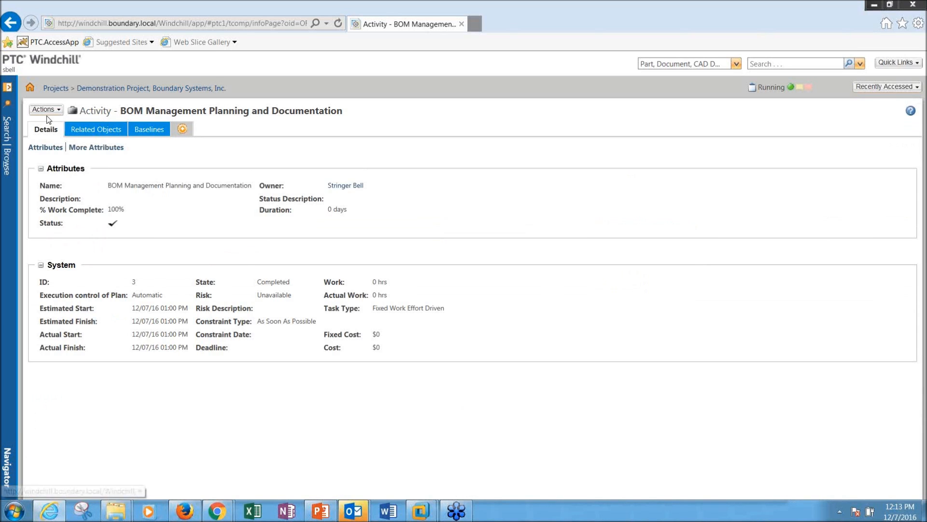
Step: Check the completed BOM activity's Actions and Browse navigator, then return to the Firefox project plan
click(45, 109)
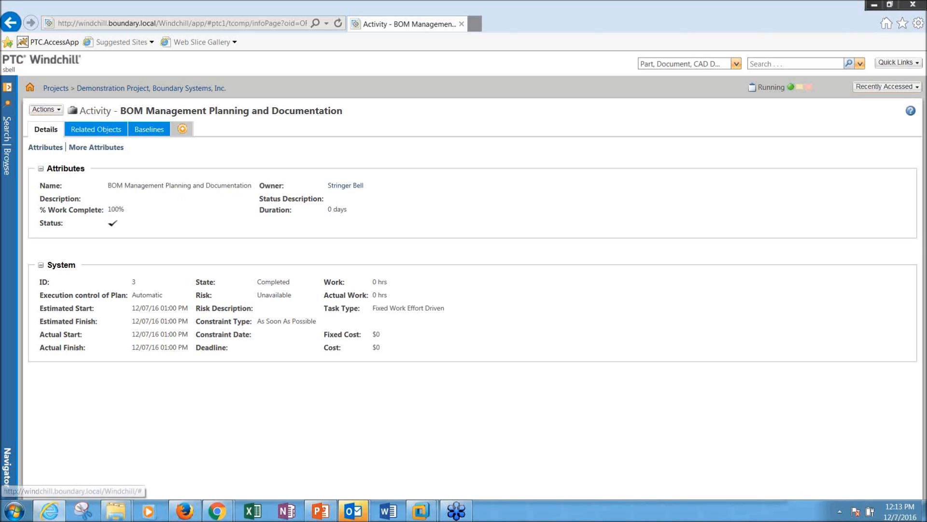
click(11, 170)
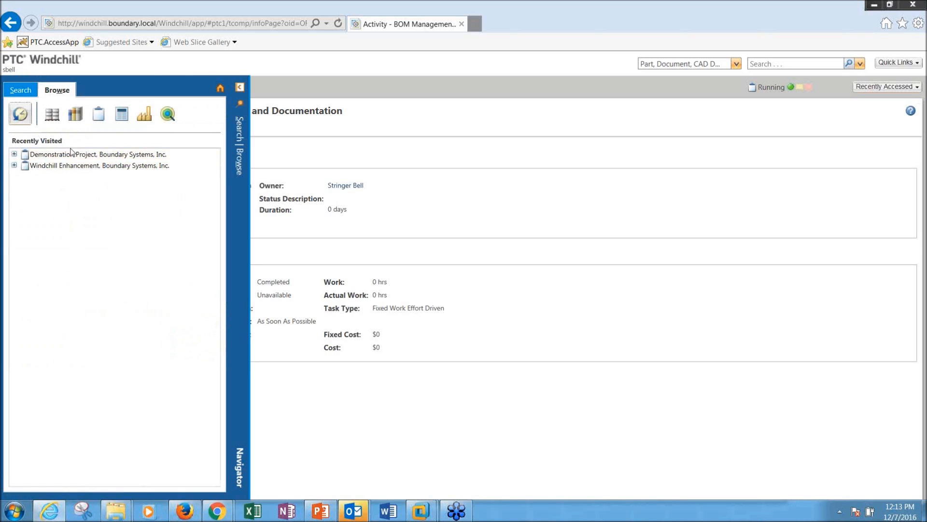
click(376, 187)
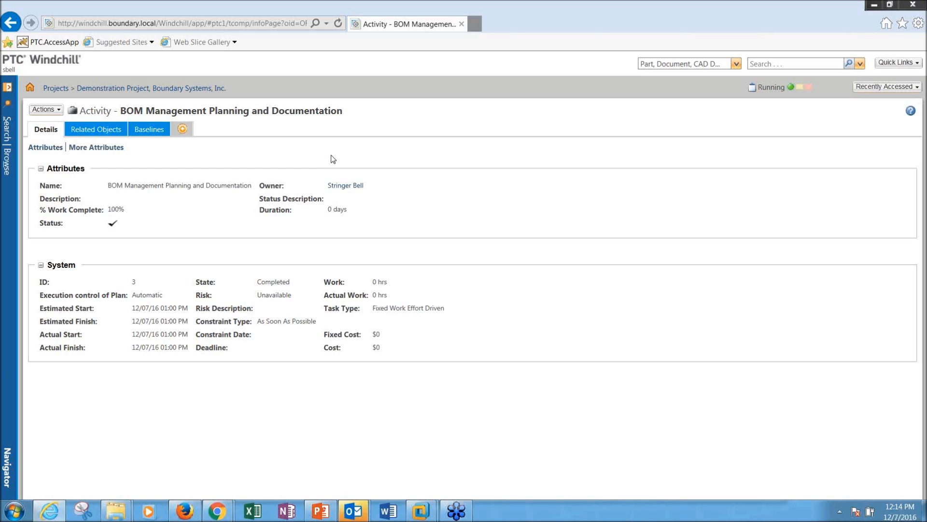
click(256, 352)
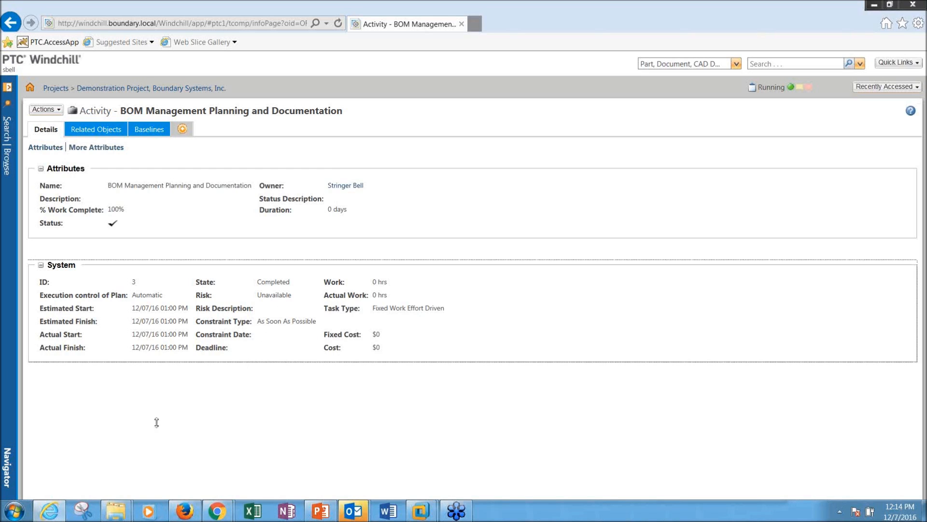
mouse_move(50, 512)
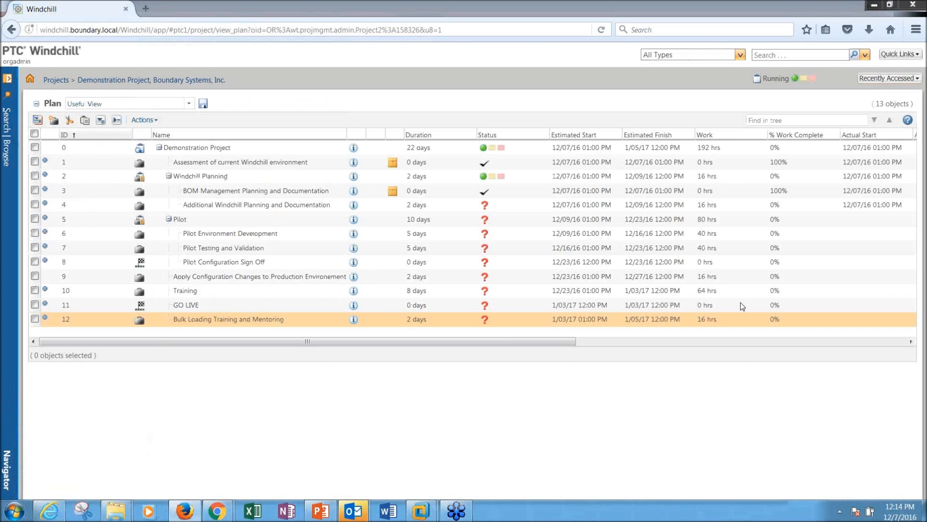
Step: Bring PowerPoint slide 11 on ProjectLink tasks back to the front
mouse_move(351, 512)
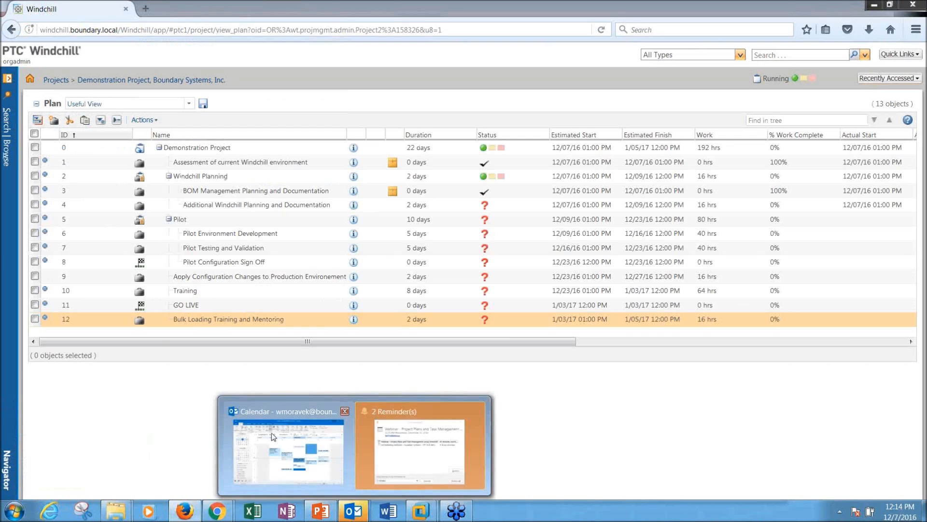
click(320, 510)
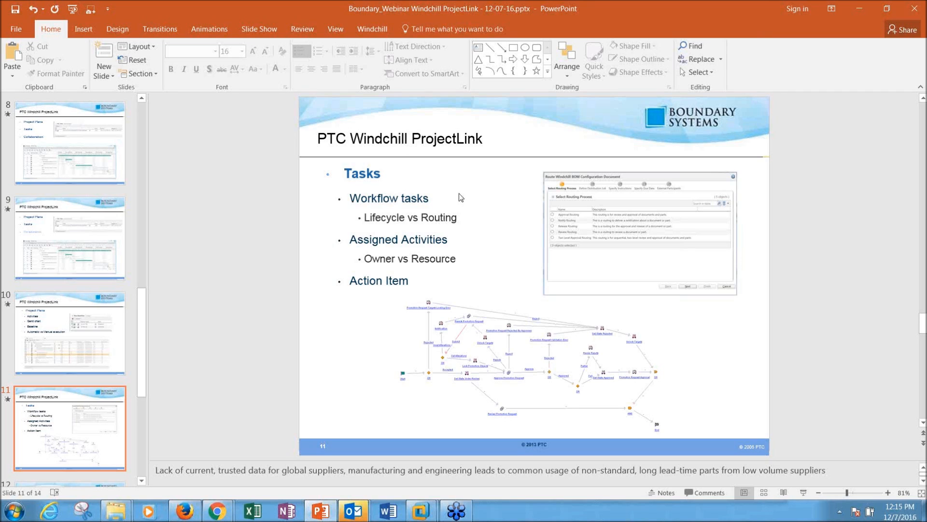
drag(358, 198, 426, 202)
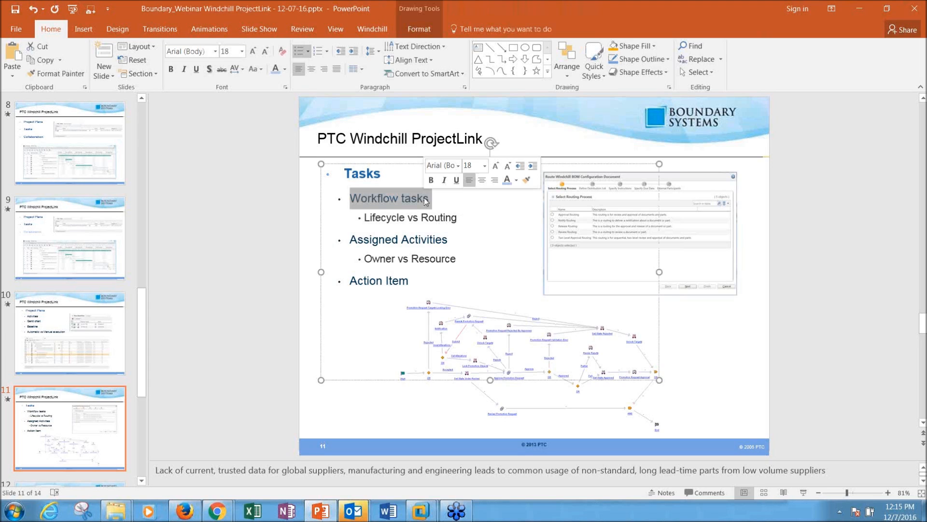
click(742, 358)
click(570, 366)
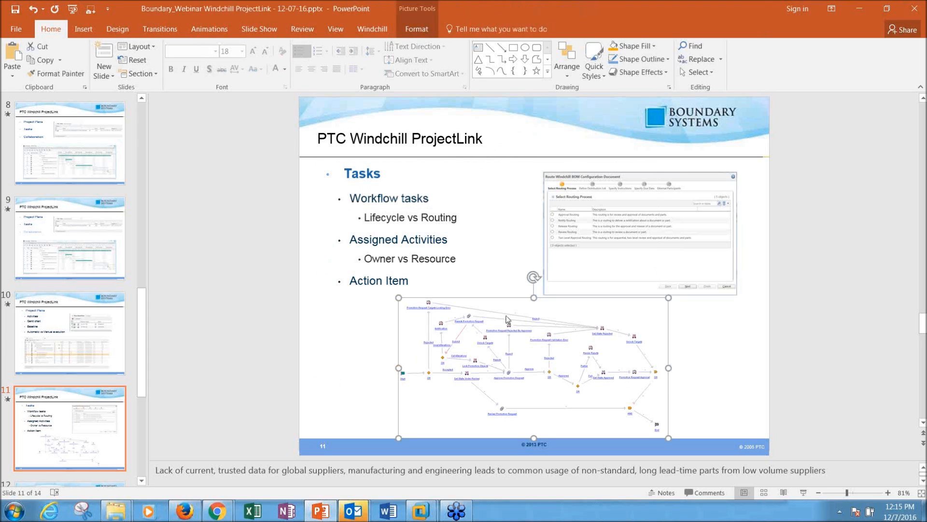
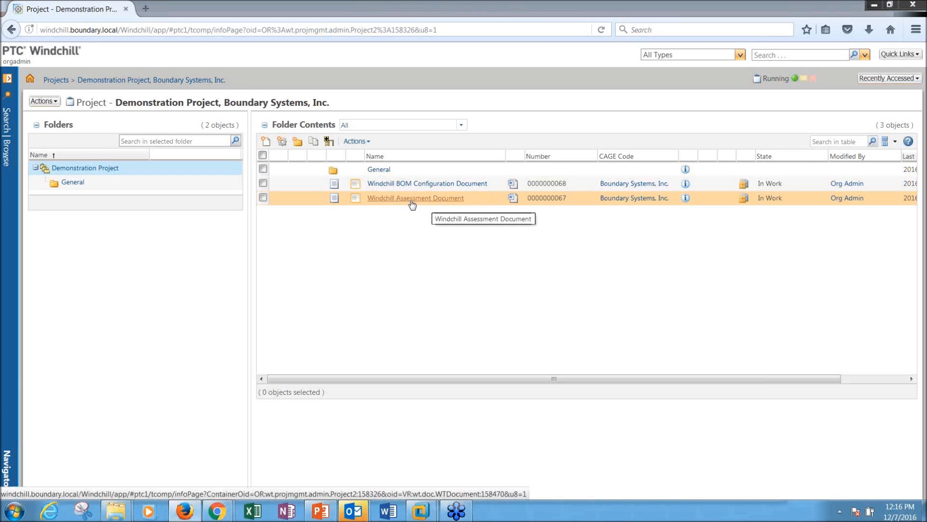
Step: Start routing the Windchill Assessment Document using the Approval Routing process
right_click(475, 200)
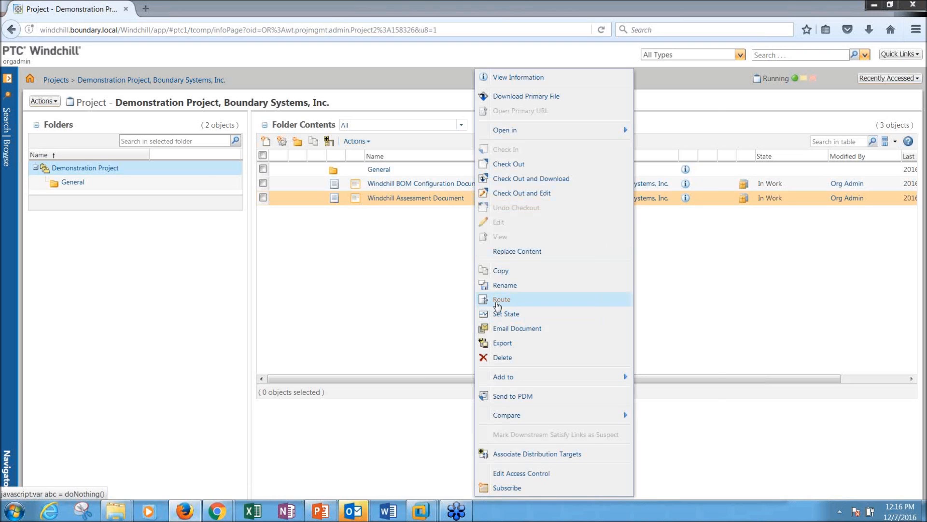
click(497, 300)
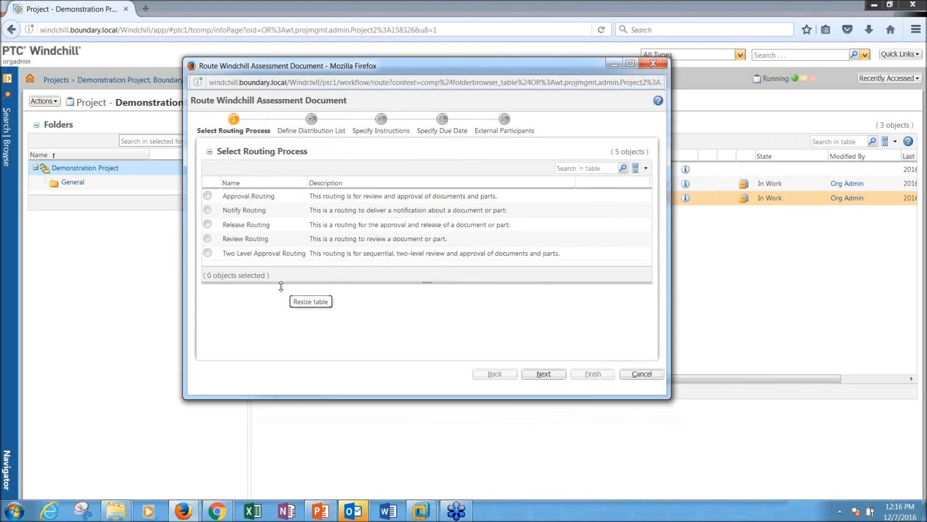
drag(282, 284, 283, 299)
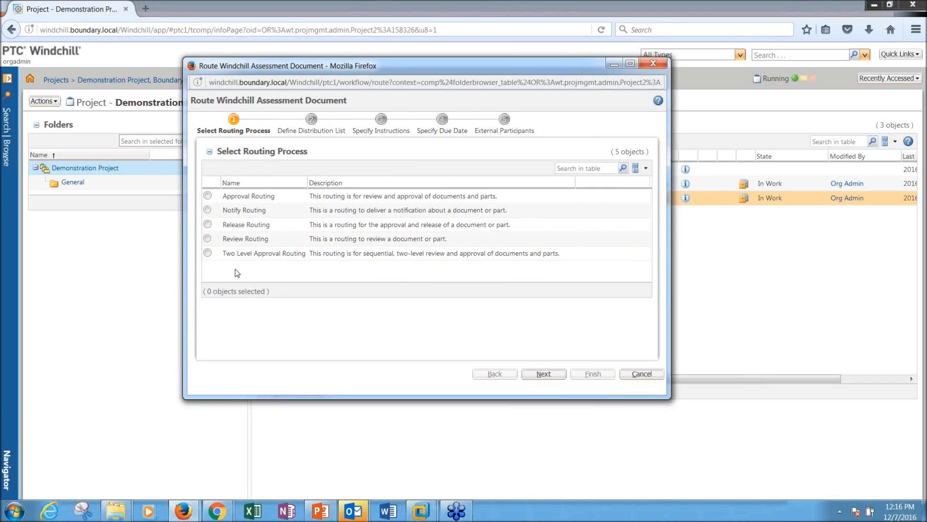
click(208, 197)
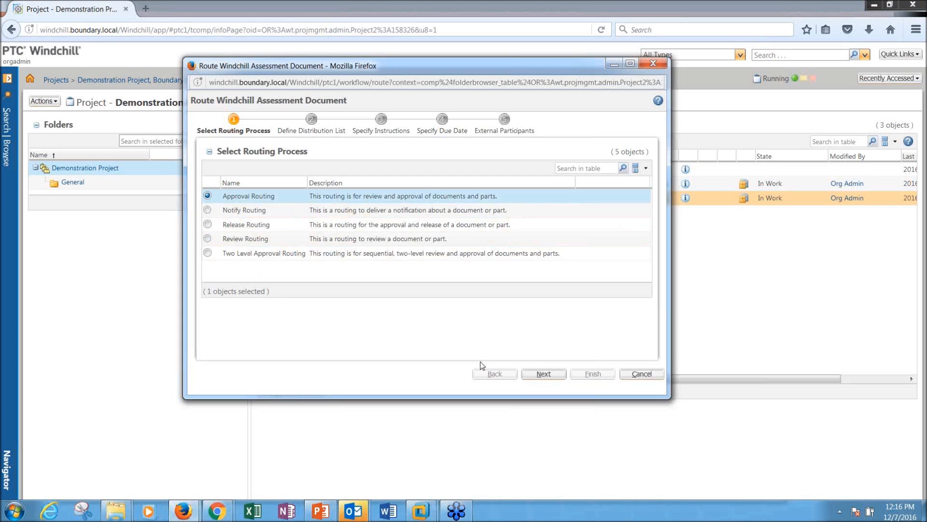
click(544, 374)
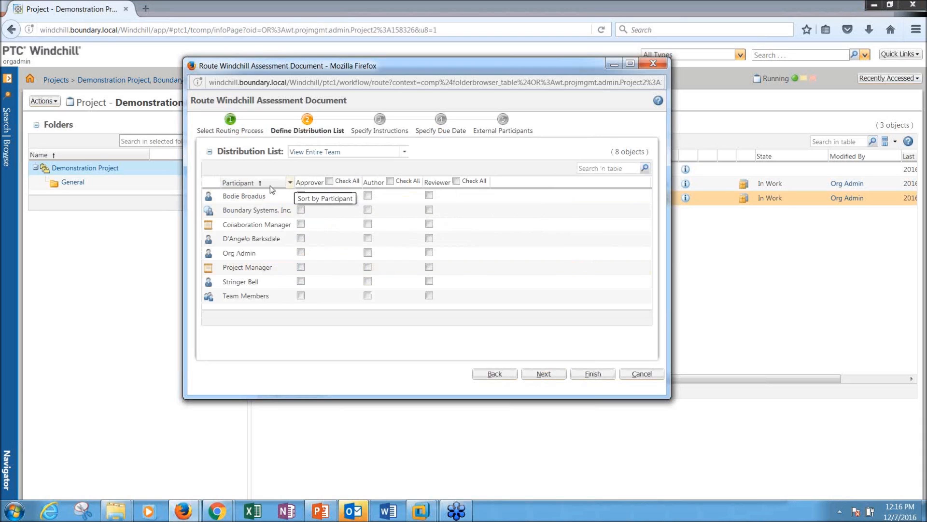
Step: Assign a team member as approver and the administrator as reviewer, then advance to External Participants
click(391, 153)
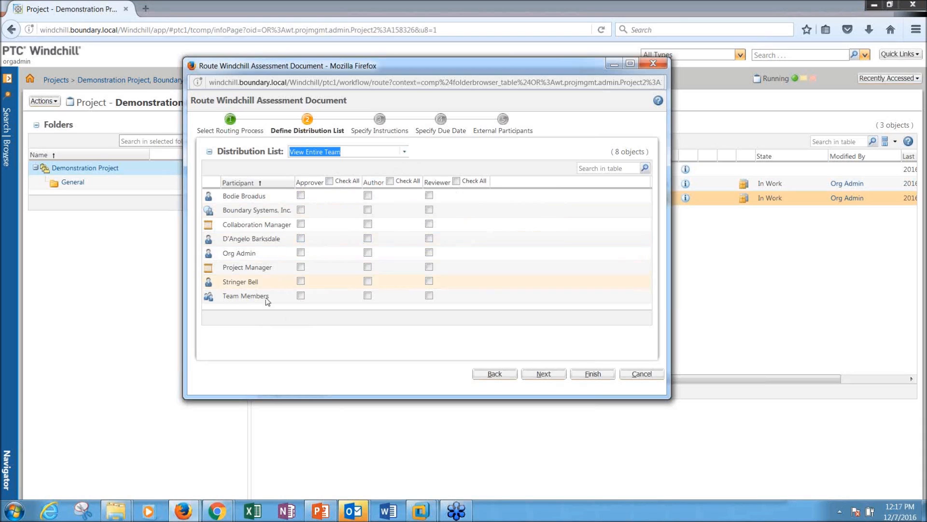
click(301, 282)
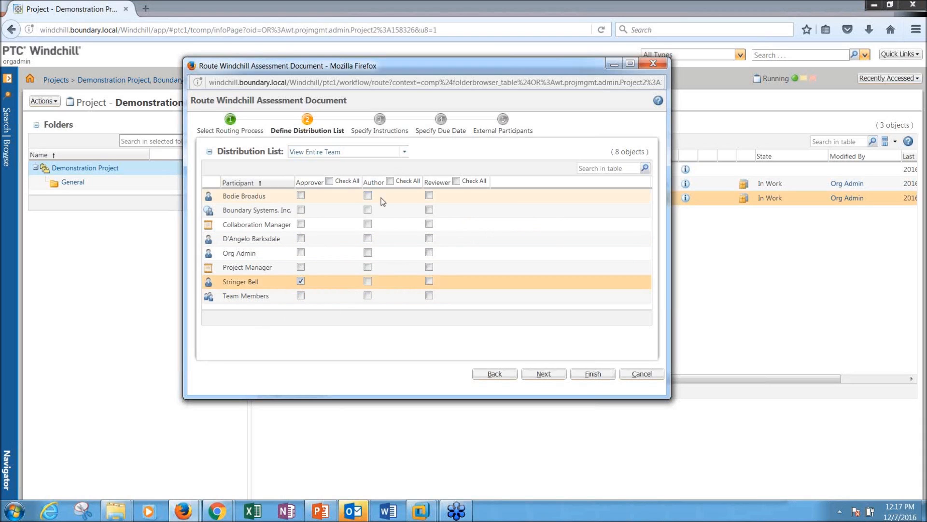
click(429, 253)
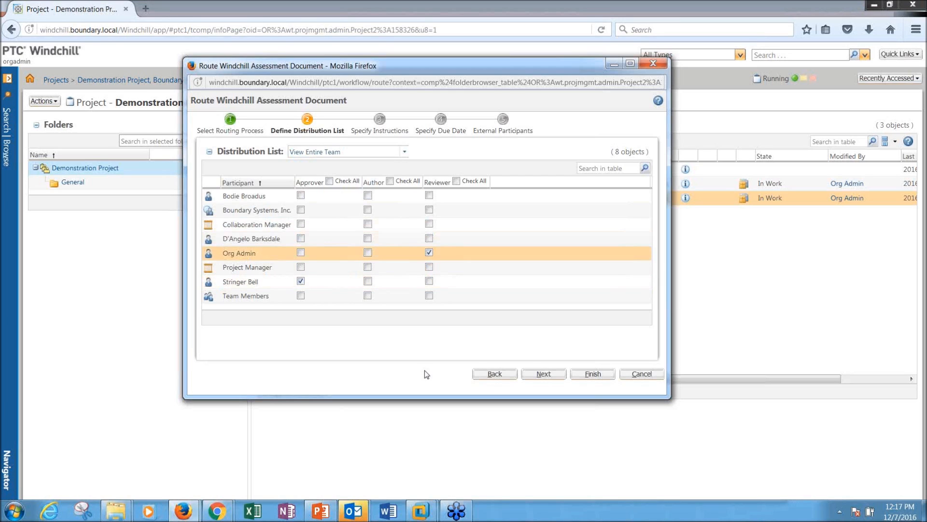
click(545, 374)
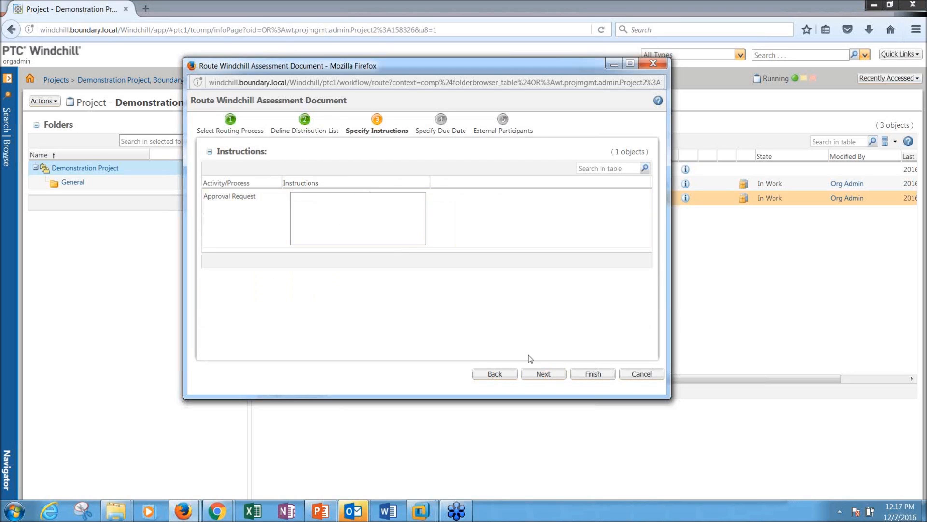
click(531, 368)
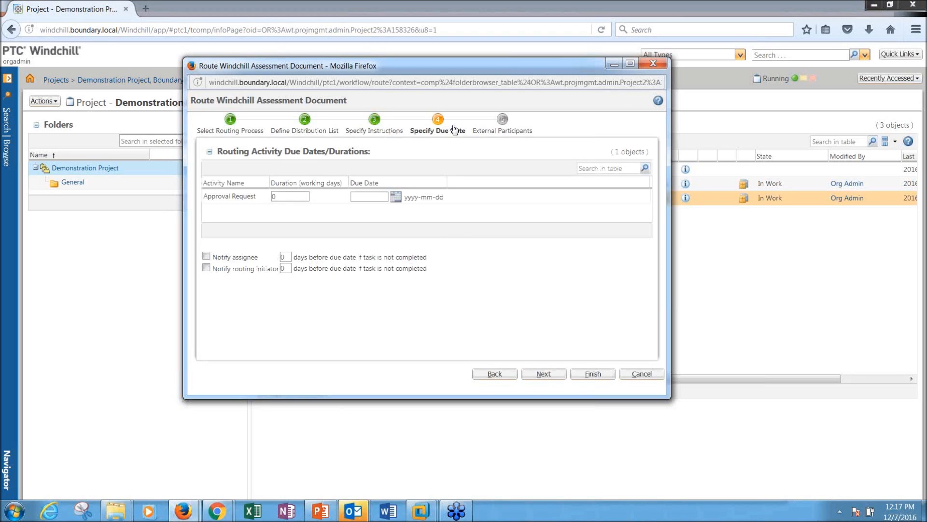
click(544, 374)
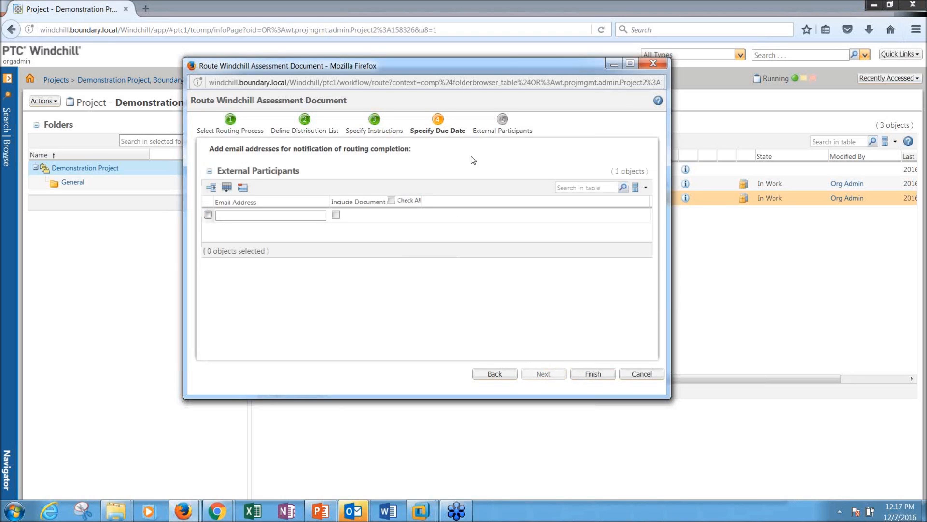
click(258, 213)
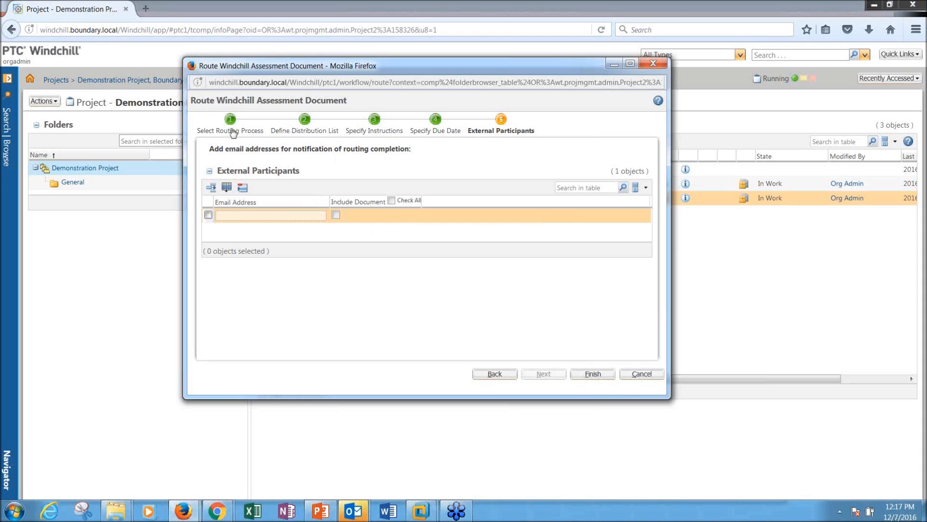
Step: Cancel the Assessment Document routing and briefly preview the BOM Configuration Document
click(642, 373)
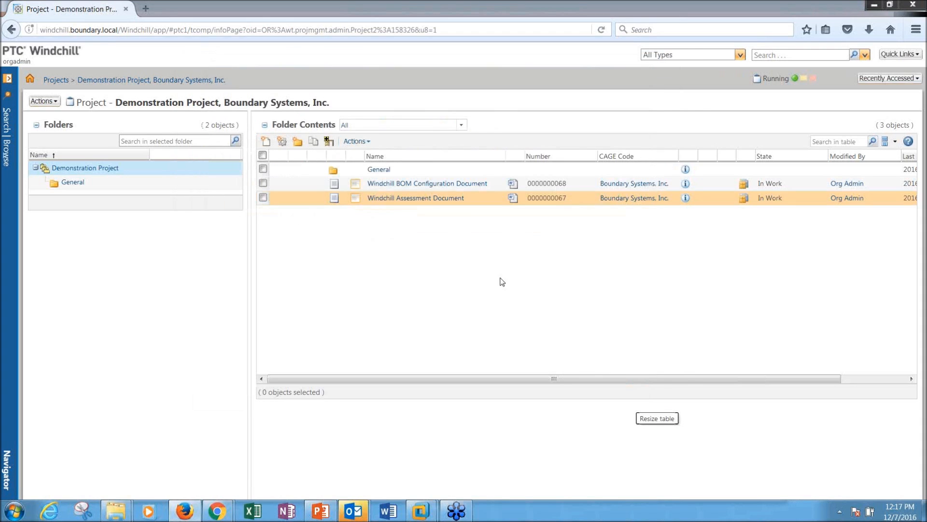
click(355, 184)
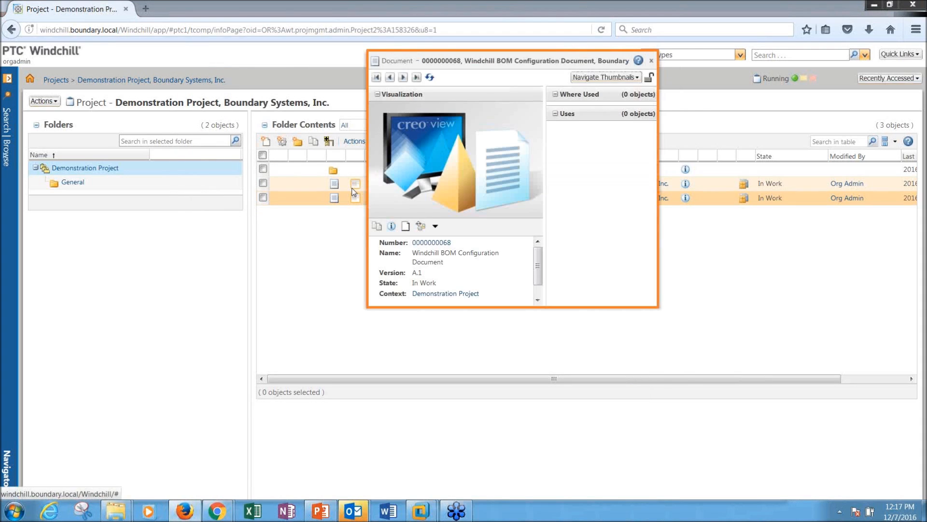
click(760, 332)
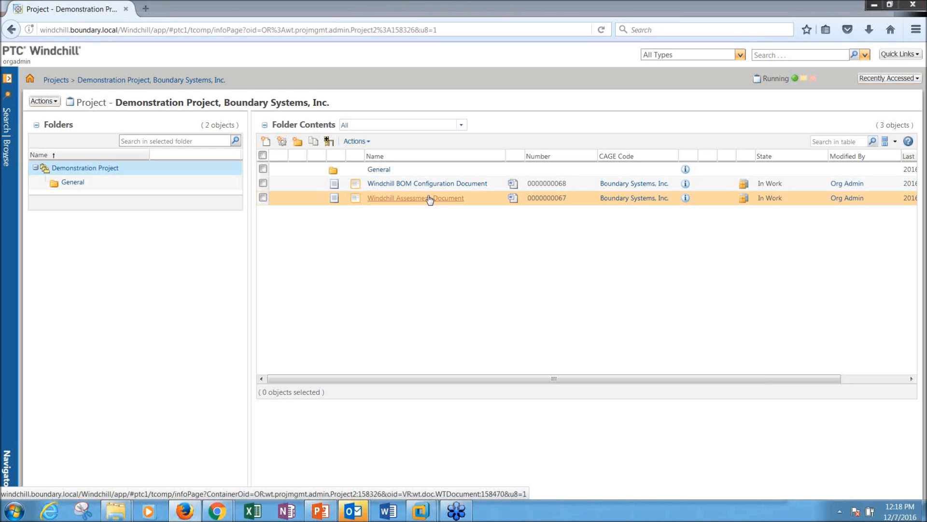
right_click(492, 187)
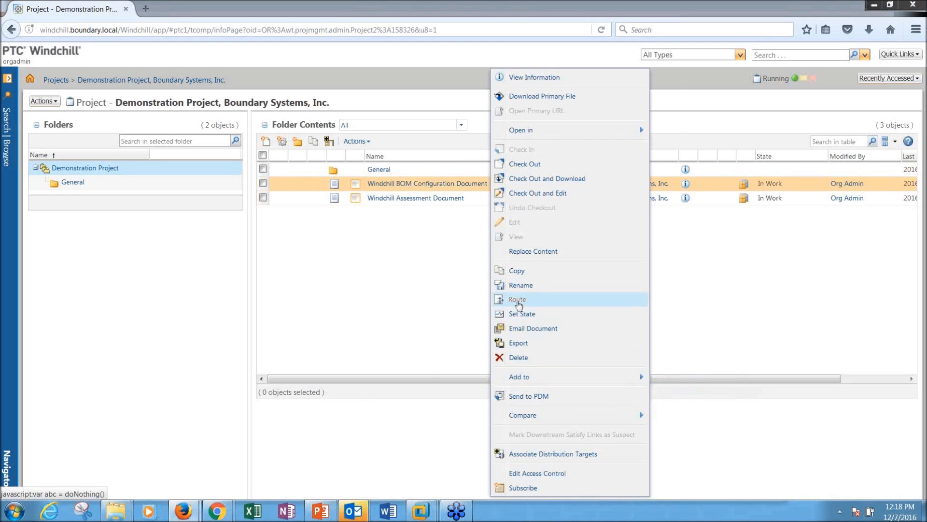
click(518, 302)
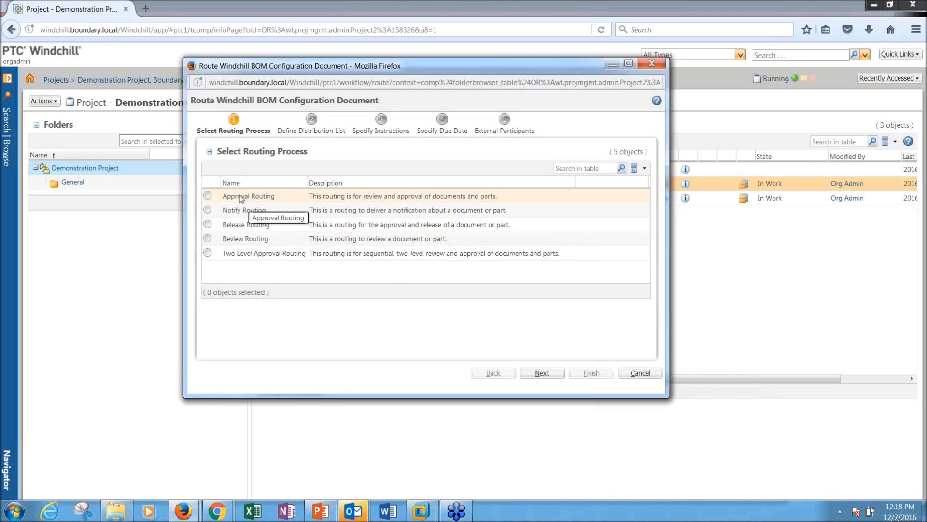
click(641, 373)
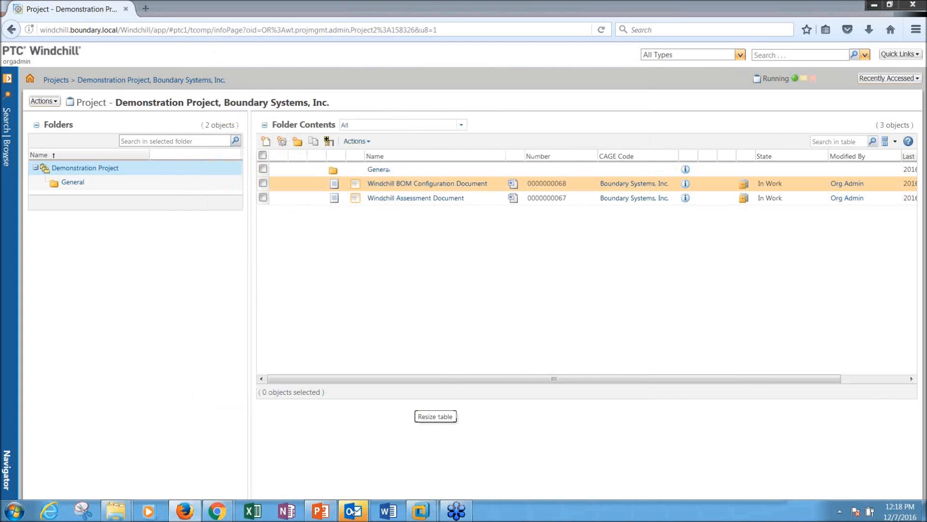
click(187, 513)
click(187, 513)
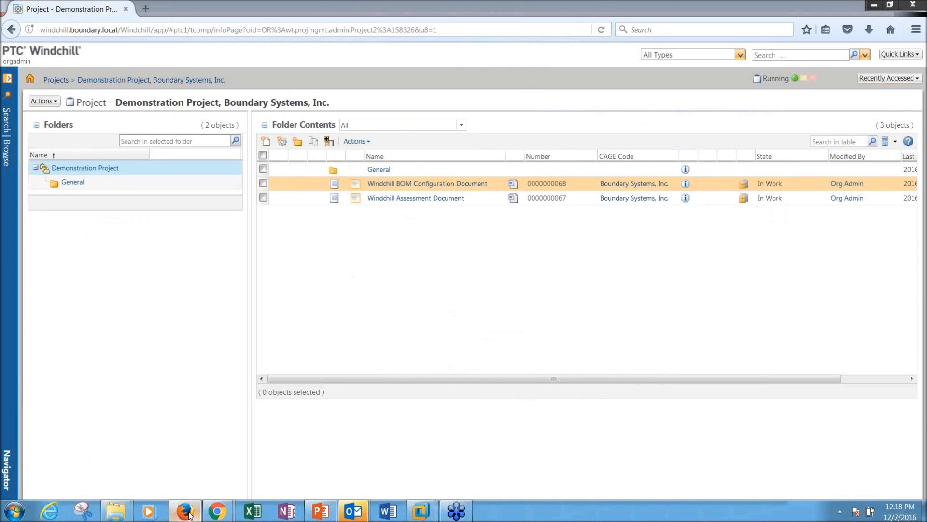
Step: Highlight the Action Item text on PowerPoint slide 11, then minimize the presentation
click(186, 513)
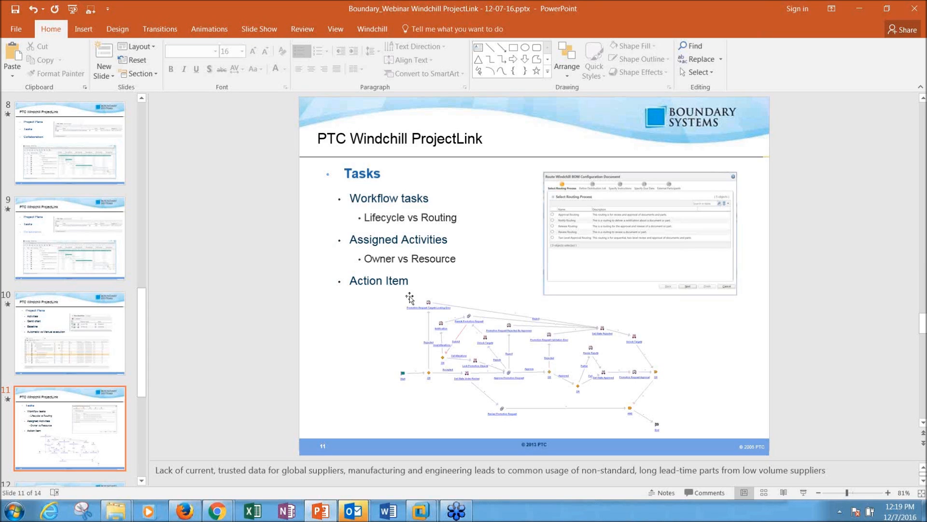
drag(417, 281, 349, 281)
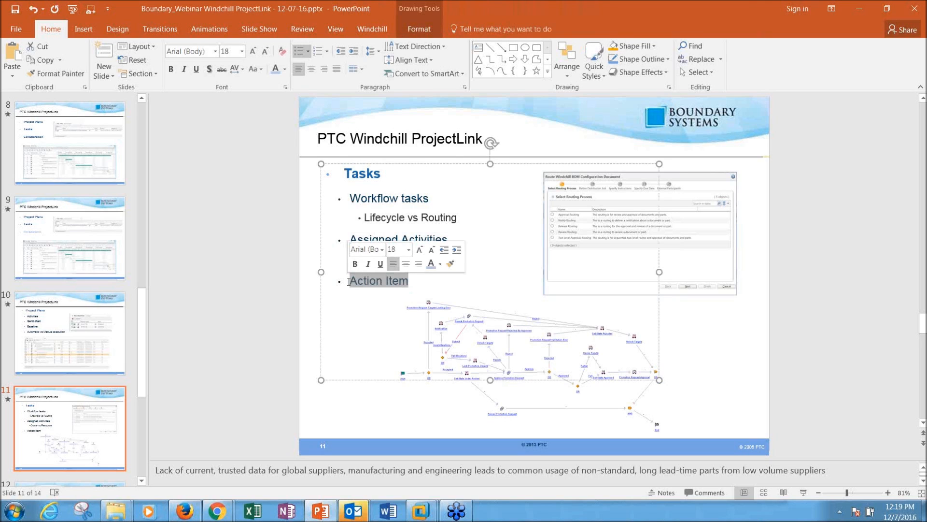
click(865, 9)
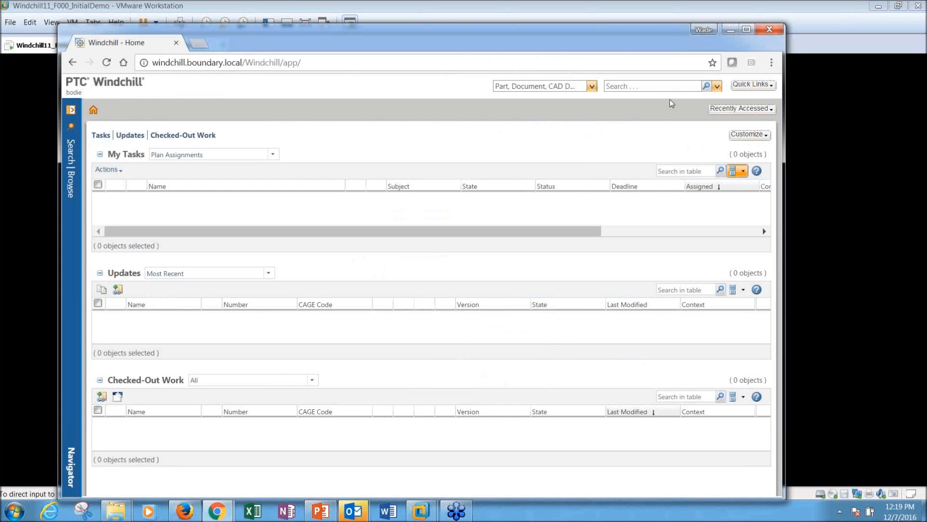
Step: Maximize the Windchill Home window, then return to the Demonstration Project folder in Firefox
double_click(295, 36)
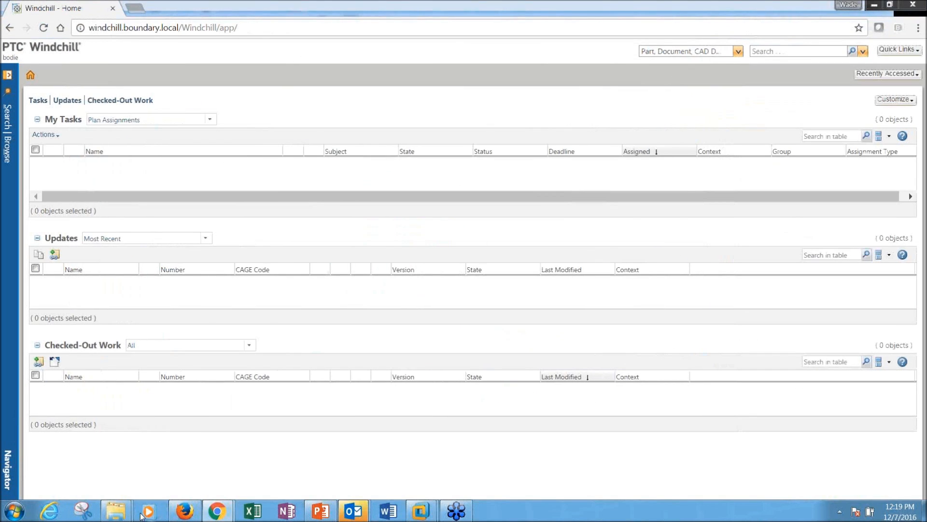
click(185, 510)
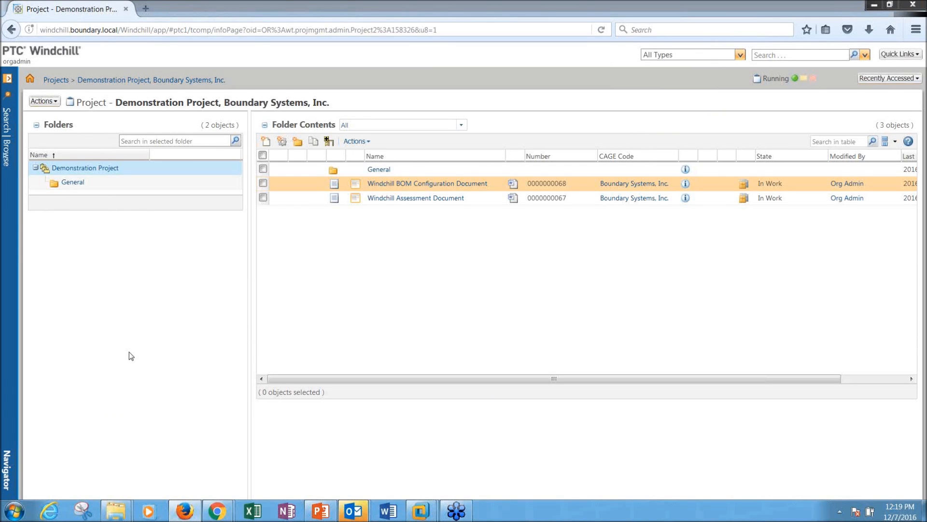
Step: Start a new meeting from the project's Meetings list, dismiss the warning, and cancel it
click(7, 150)
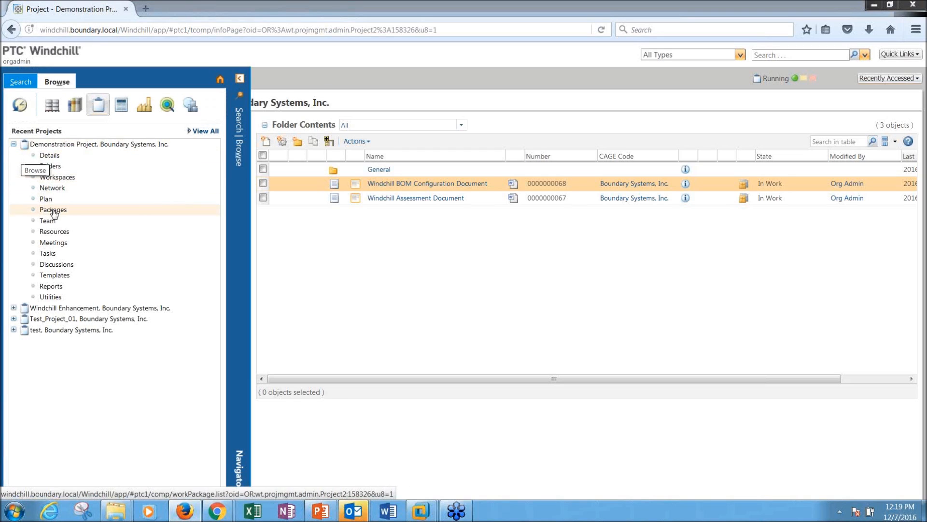
click(53, 242)
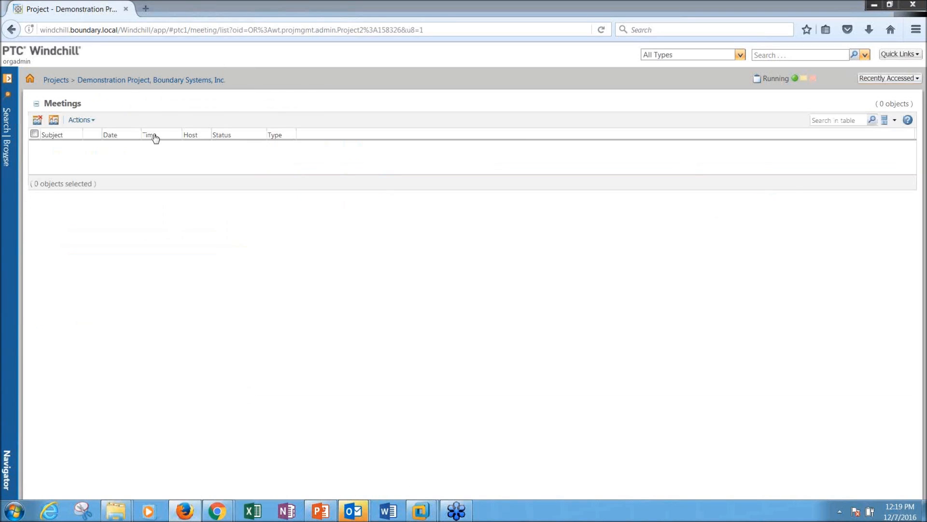
click(53, 120)
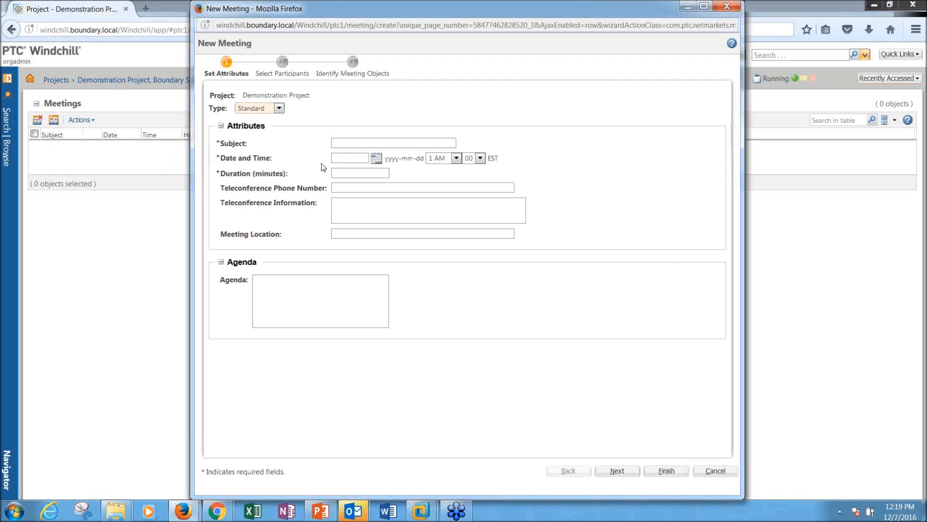
click(284, 74)
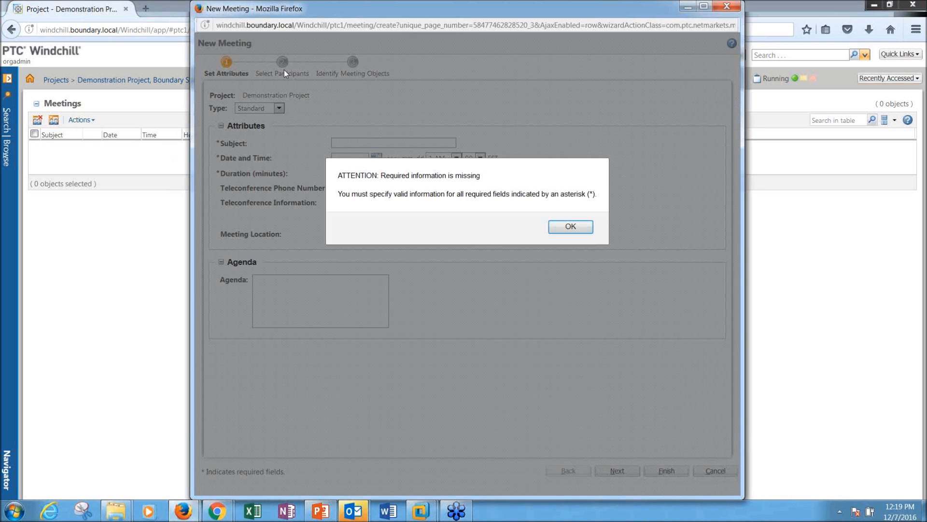
click(580, 229)
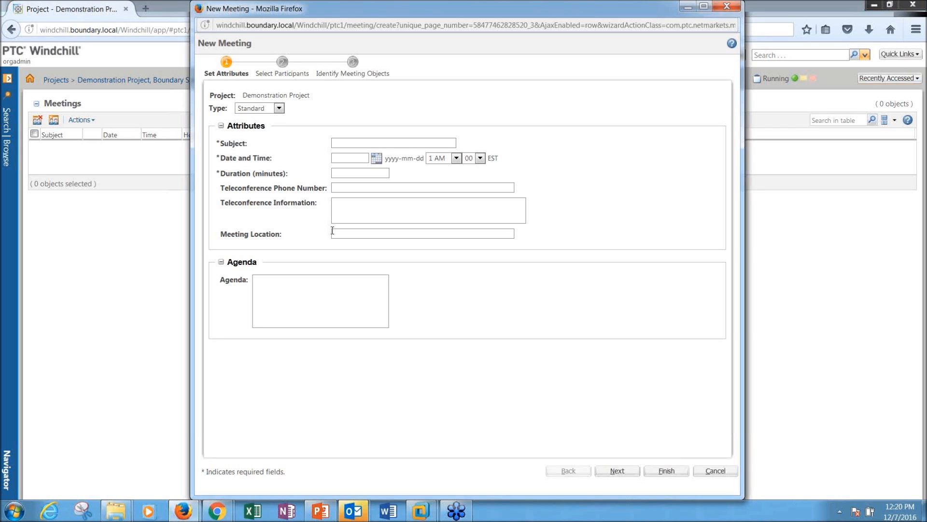
click(710, 471)
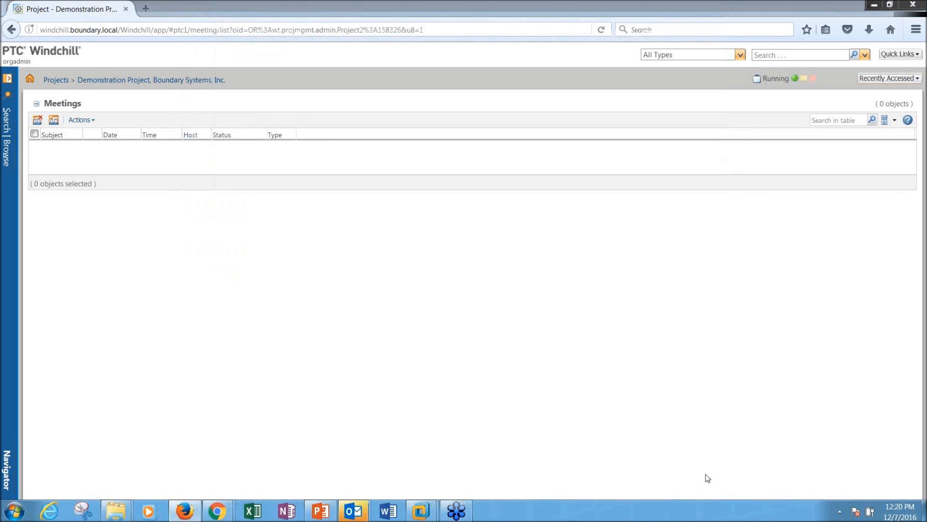
Step: In the maximized Outlook calendar, select Wednesday 3:00–4:00 PM
mouse_move(353, 511)
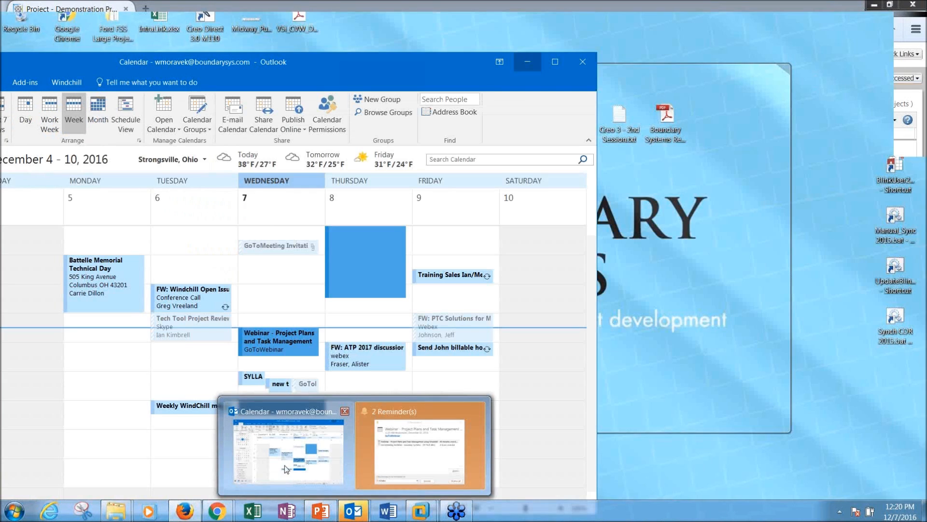
click(285, 465)
double_click(286, 68)
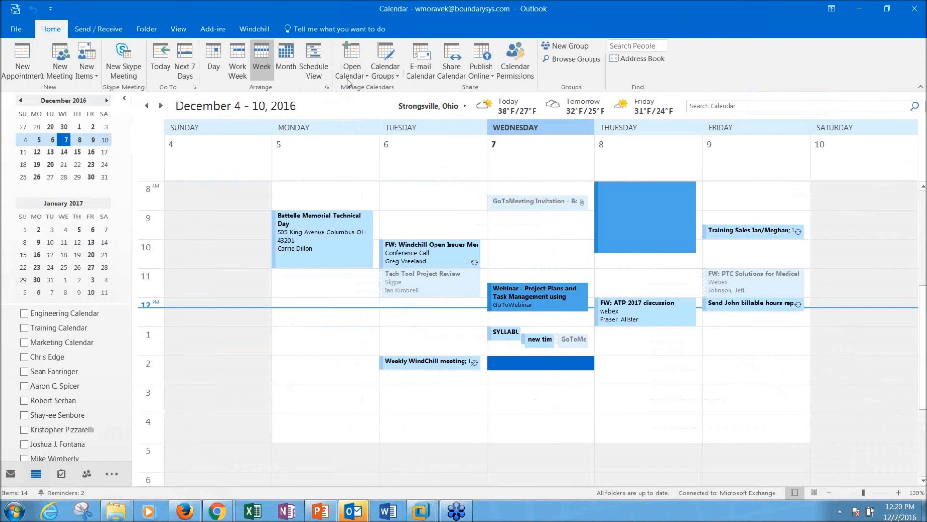
click(523, 376)
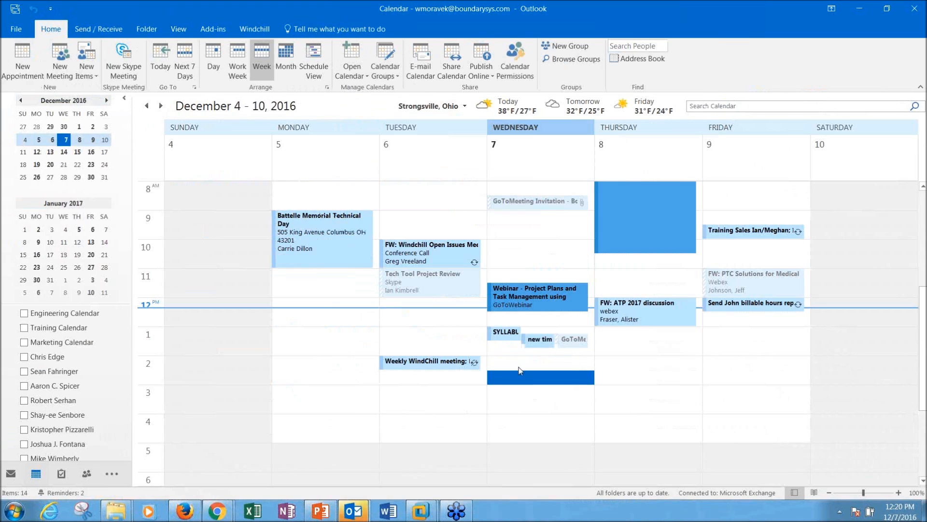
drag(519, 390, 517, 401)
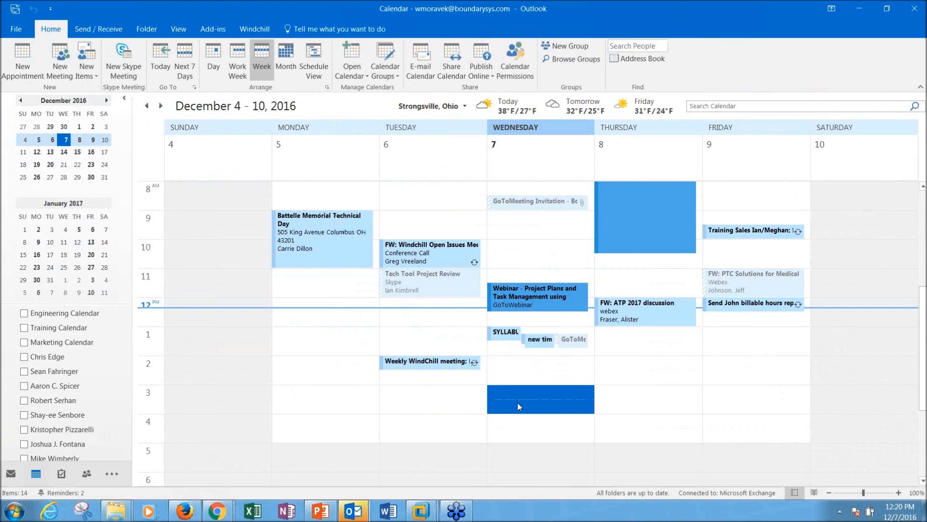
Step: Create an appointment and start a Windchill meeting from it in the Demonstration Project context
click(21, 59)
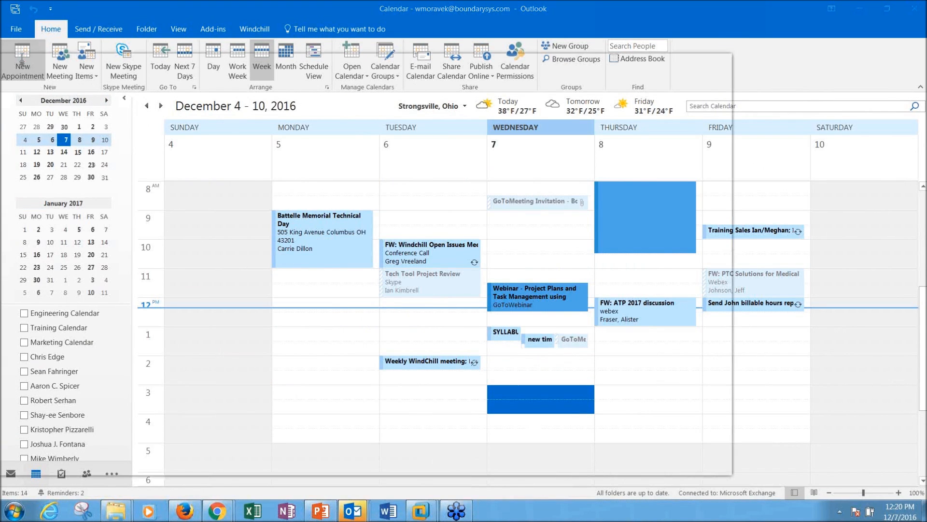
drag(268, 61, 349, 18)
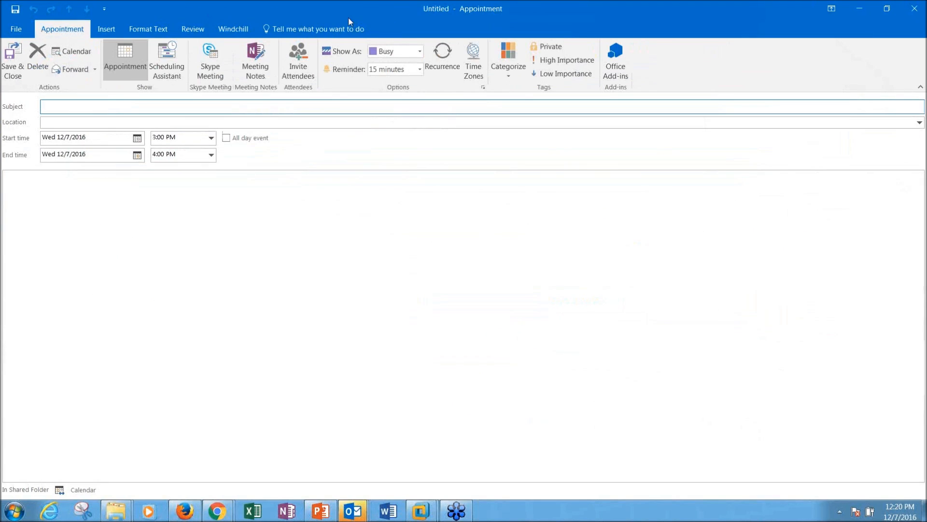
click(234, 30)
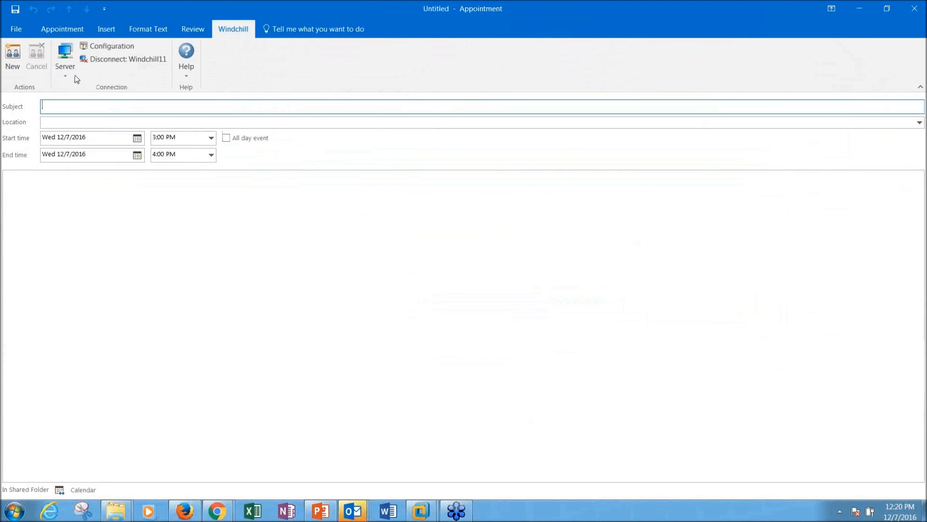
click(23, 53)
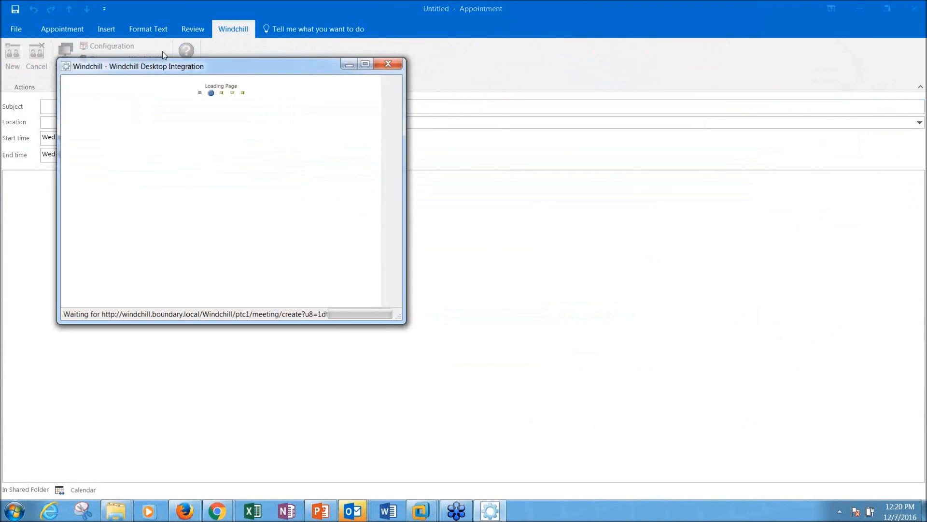
drag(176, 67, 377, 95)
click(359, 148)
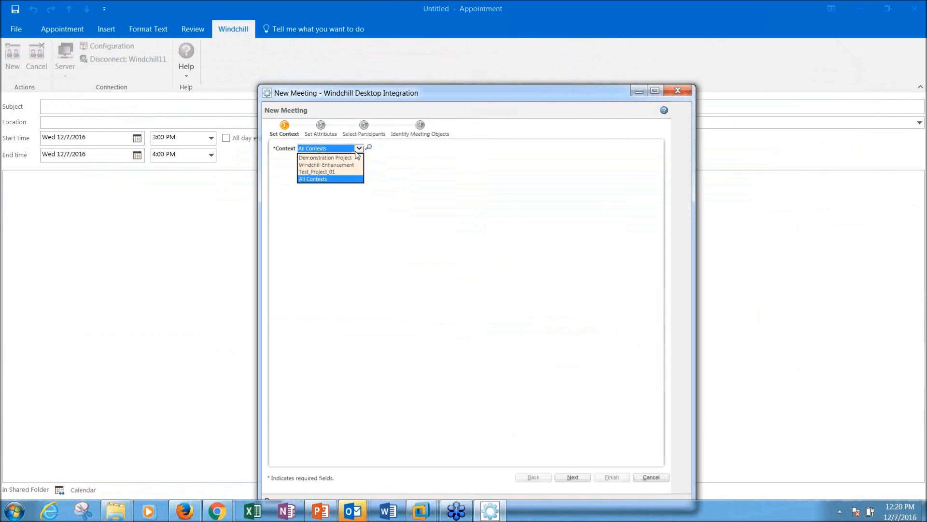
click(330, 158)
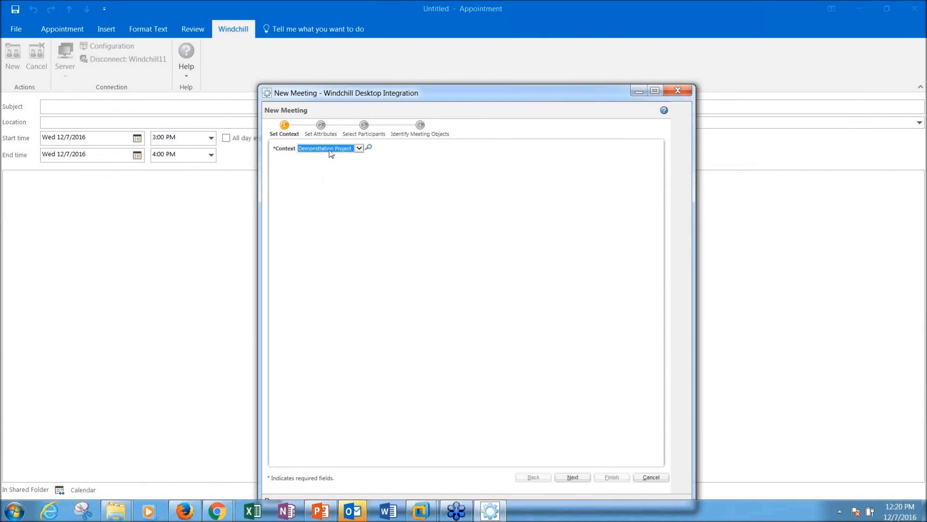
click(573, 477)
Step: Title the meeting 'Windchill Assessment review', 2016-12-07 at 3 PM, in Main Conference Room
click(395, 106)
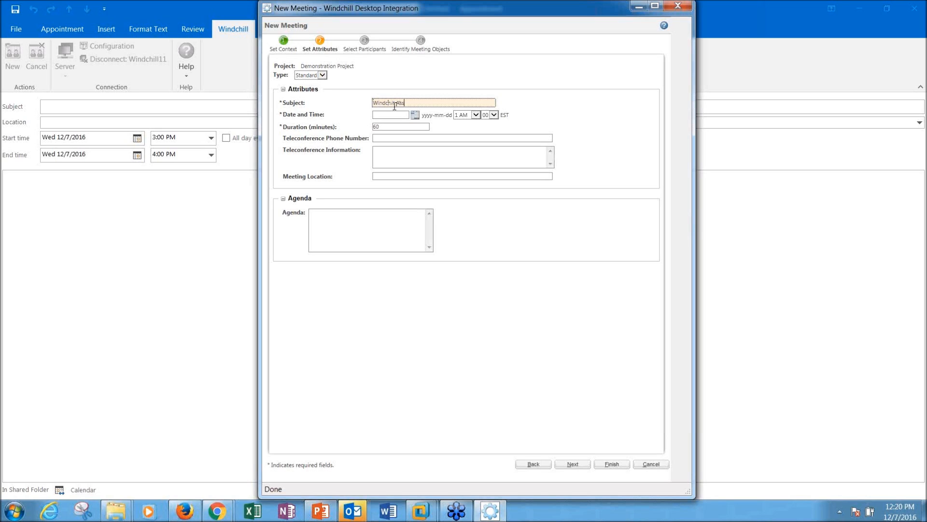
text(sment review)
click(416, 117)
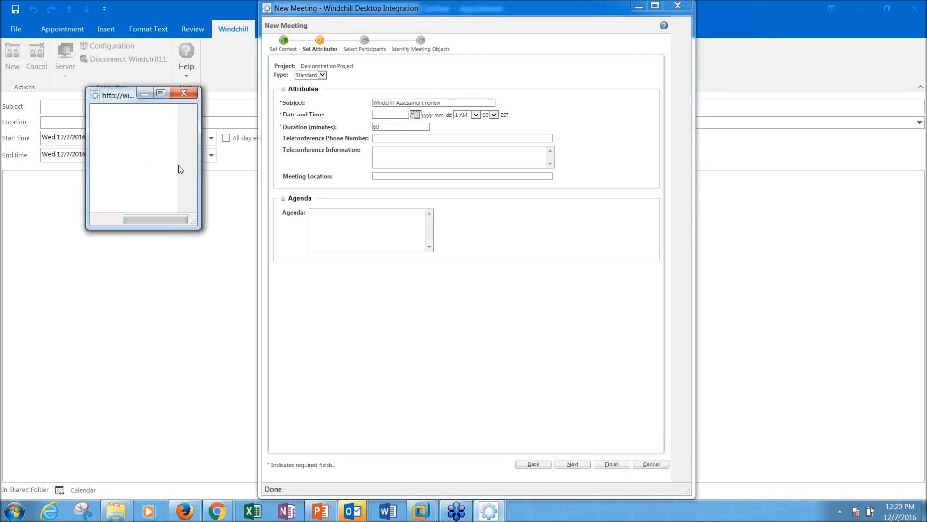
click(133, 140)
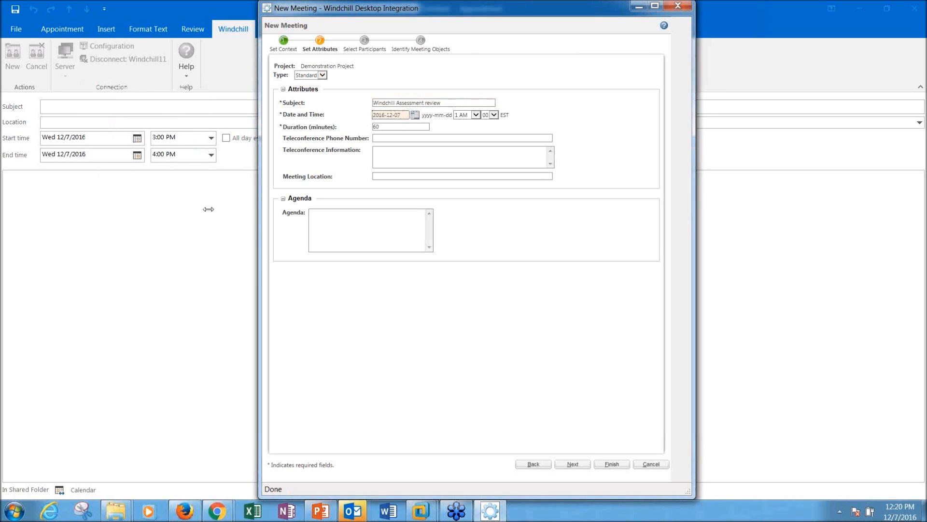
click(474, 115)
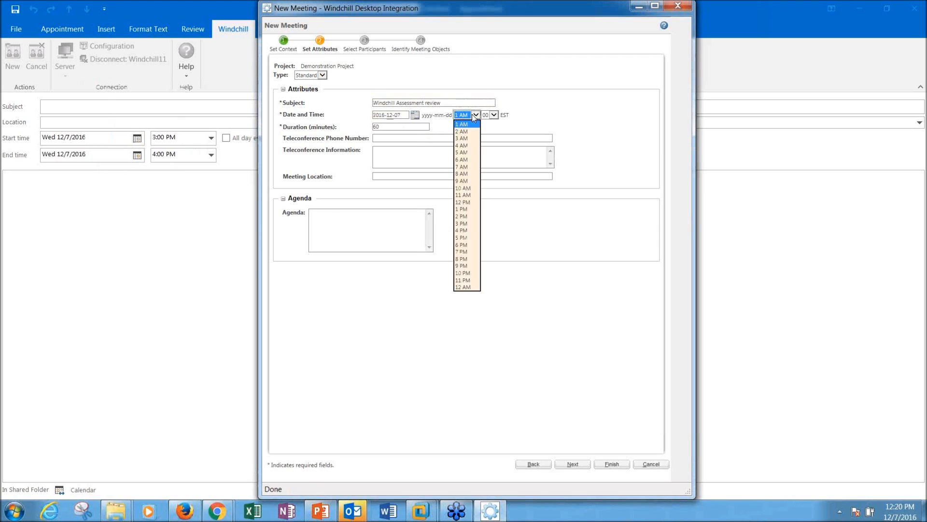
click(466, 223)
click(384, 137)
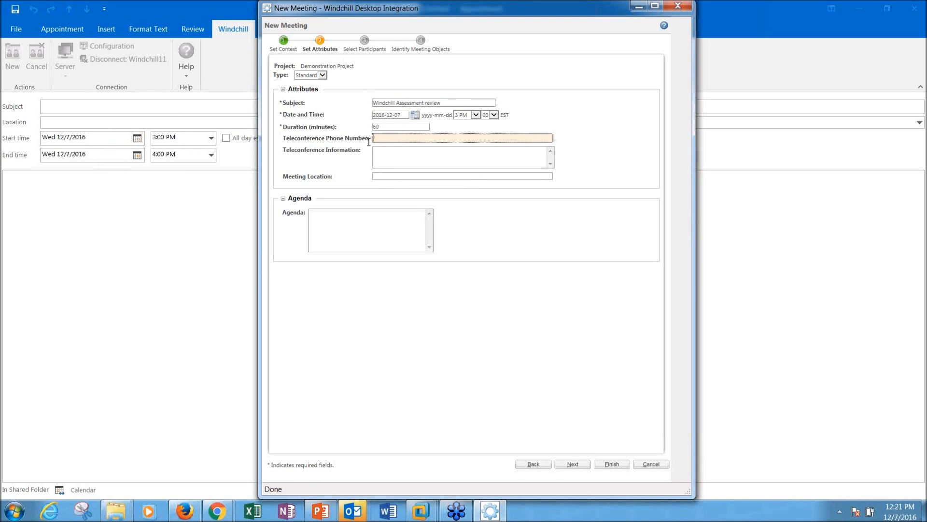
click(388, 176)
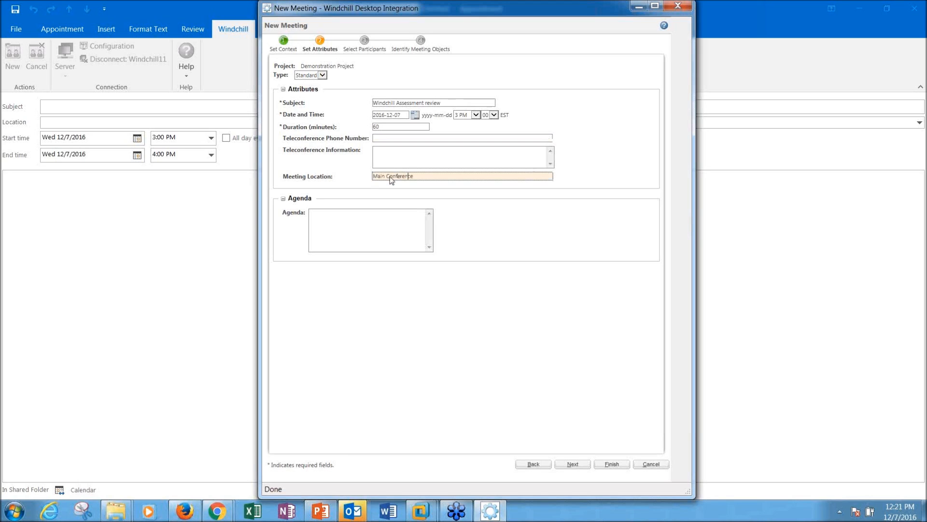
click(407, 213)
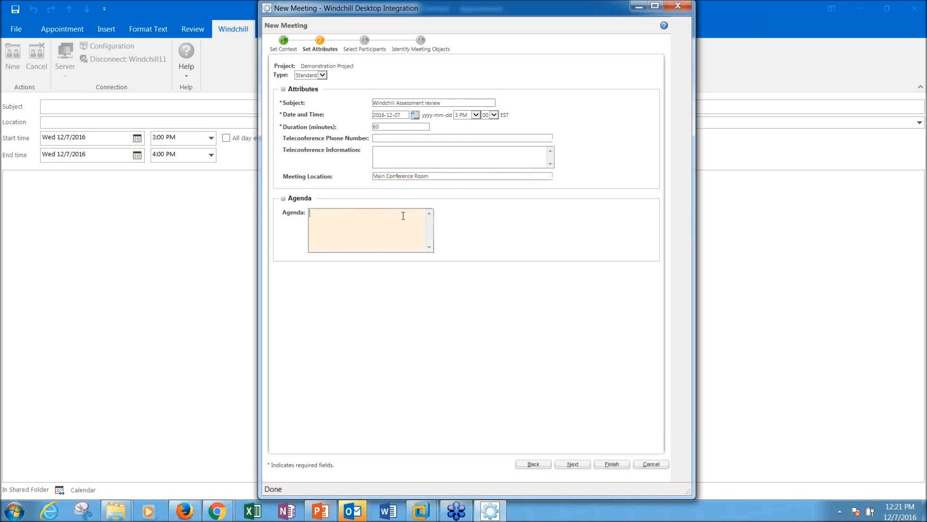
Step: Search for and add three recent Boundary Systems, Inc. participants to the meeting
click(575, 464)
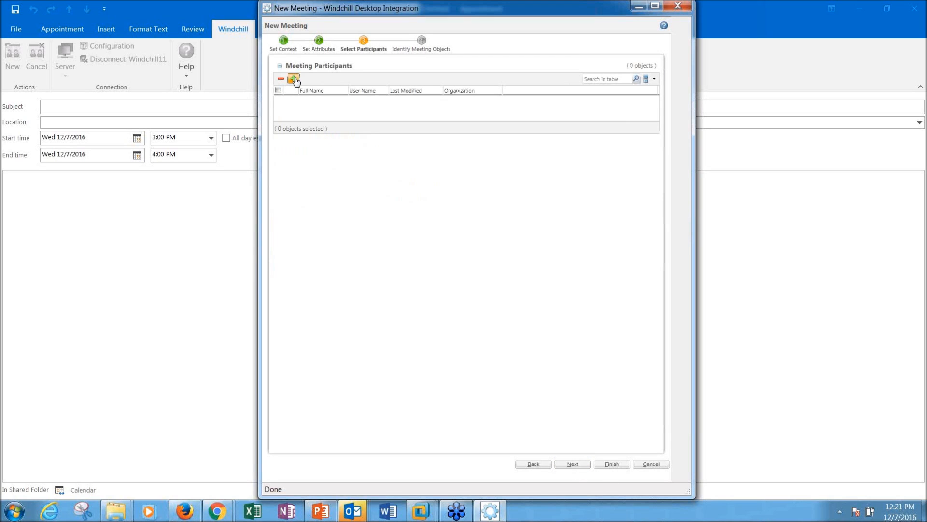
click(294, 80)
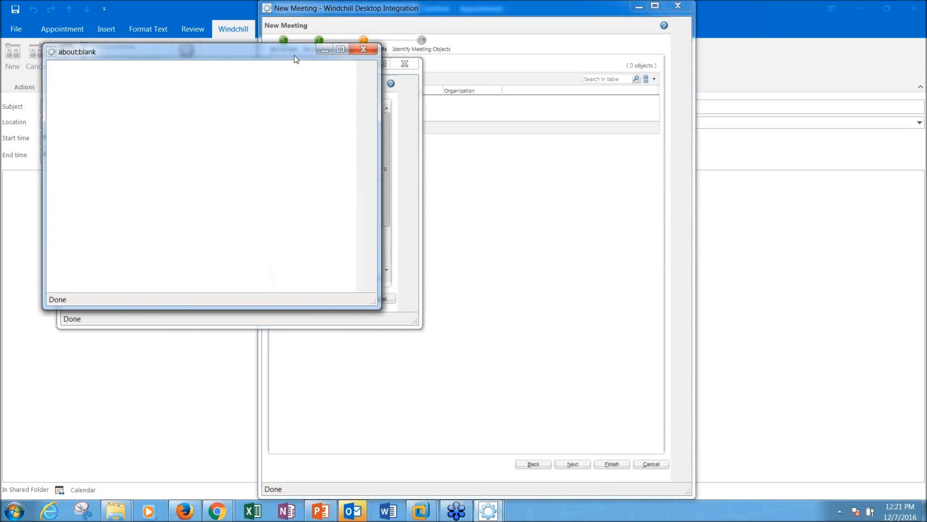
drag(270, 50, 436, 125)
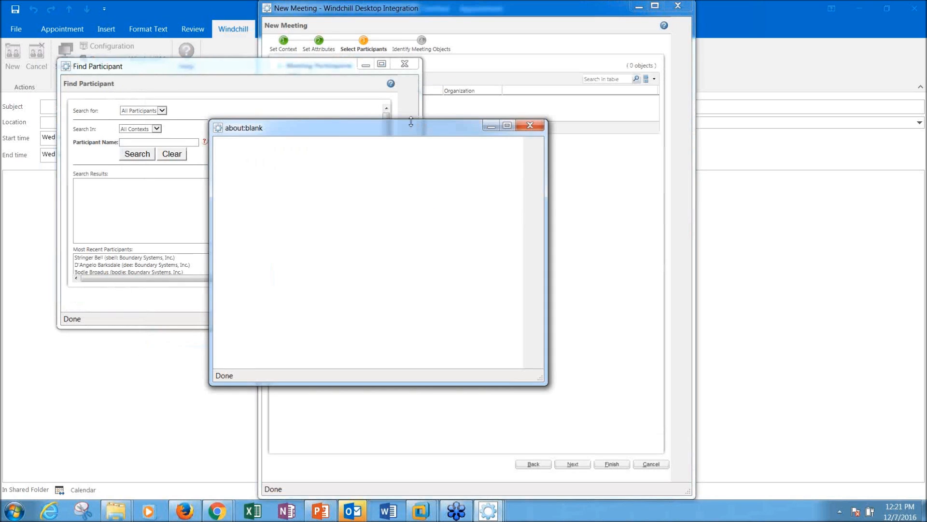
click(235, 70)
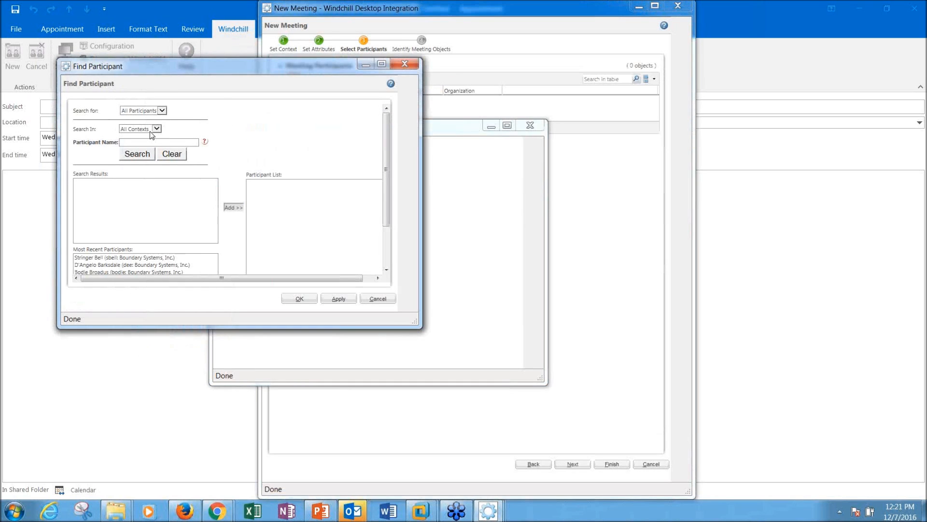
click(145, 153)
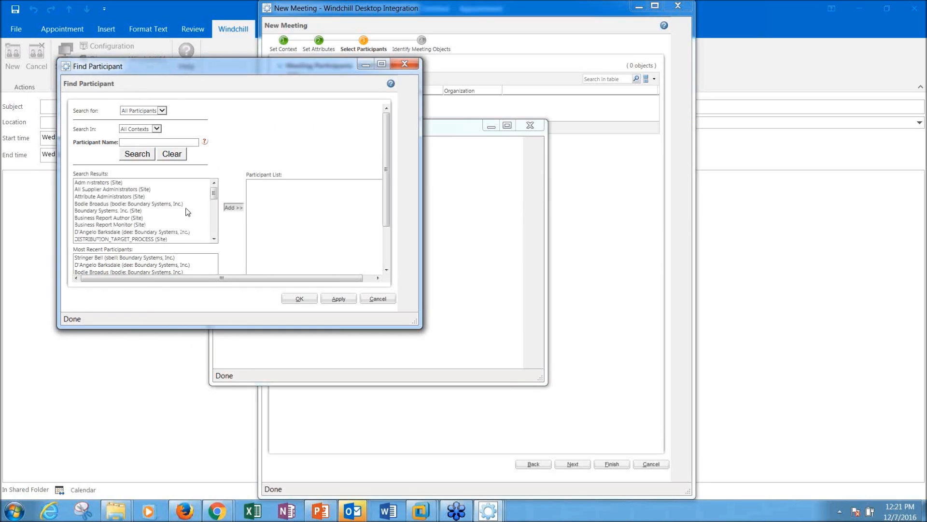
scroll(389, 266, down, 3)
drag(108, 200, 106, 218)
click(230, 225)
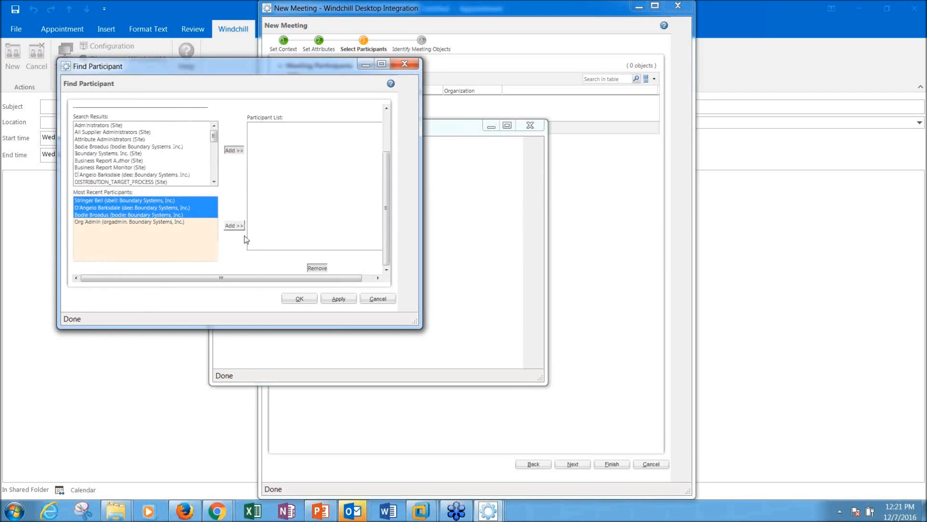
click(296, 299)
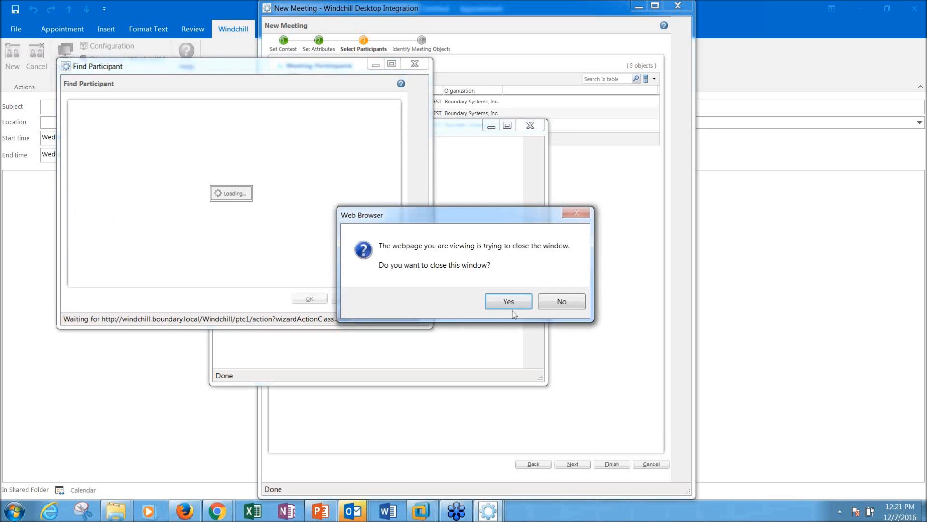
click(509, 302)
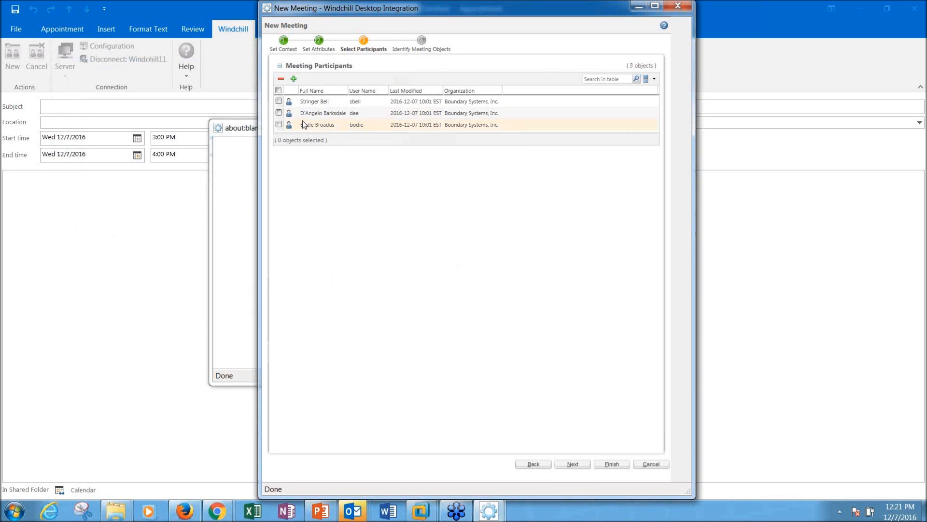
click(573, 464)
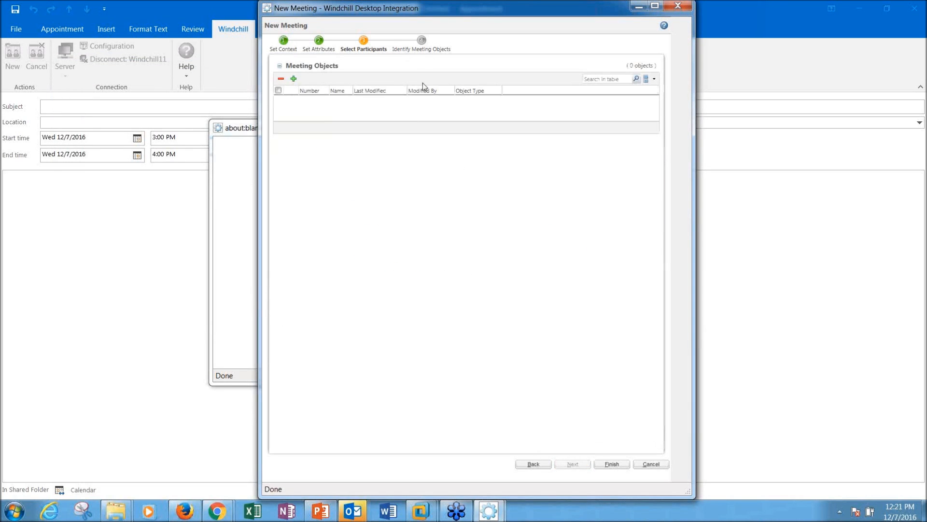
click(293, 78)
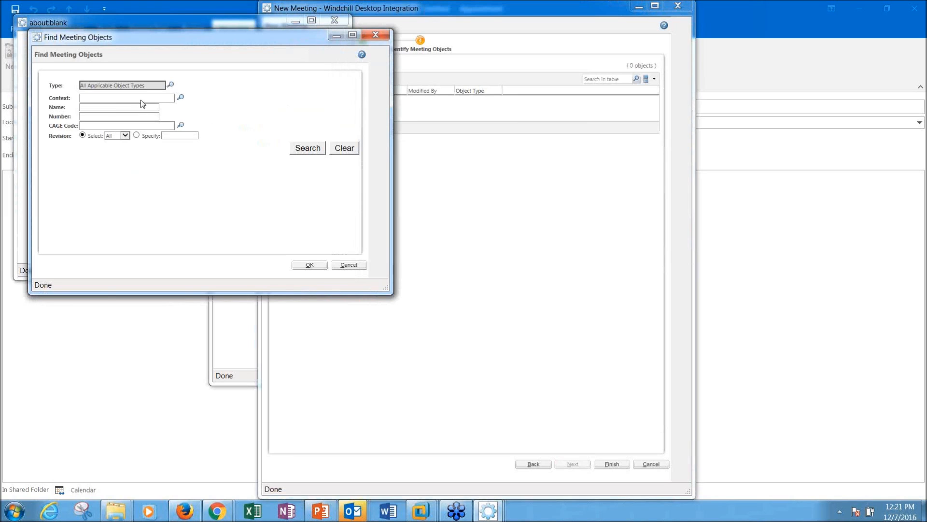
click(107, 109)
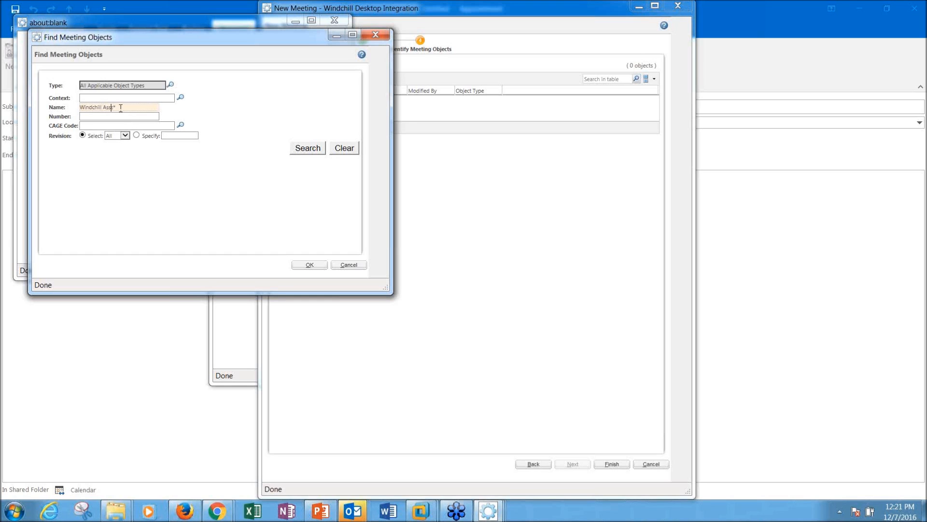
click(313, 153)
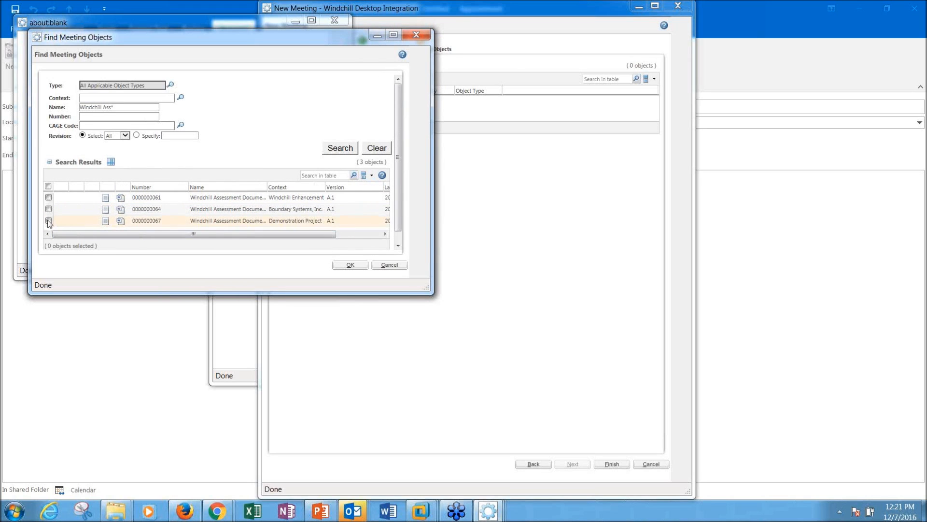
click(49, 222)
click(360, 266)
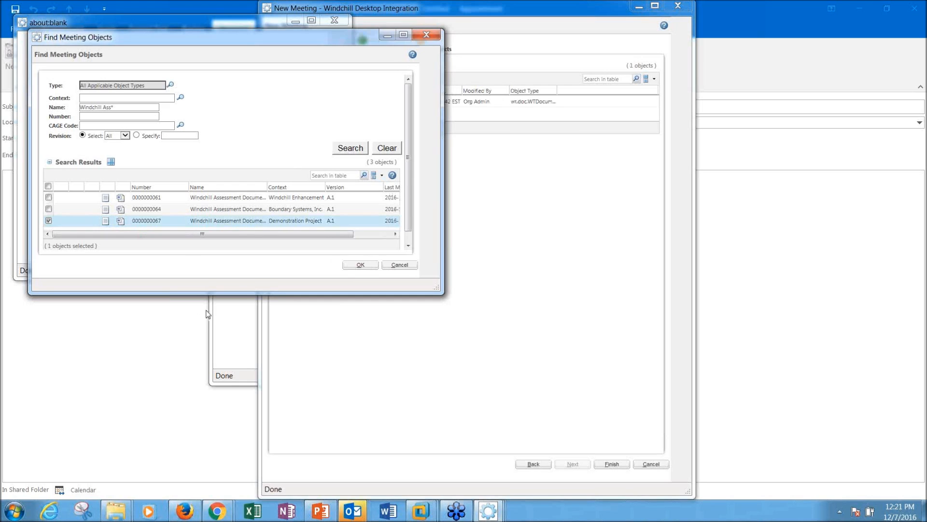
click(495, 305)
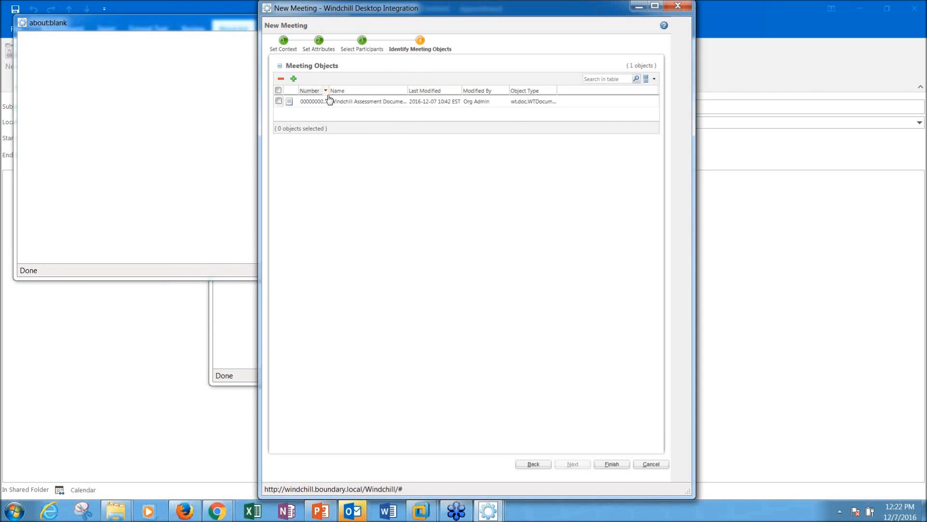
Step: Finish the Windchill meeting and convert the appointment into an invitation to the three invitees
click(619, 464)
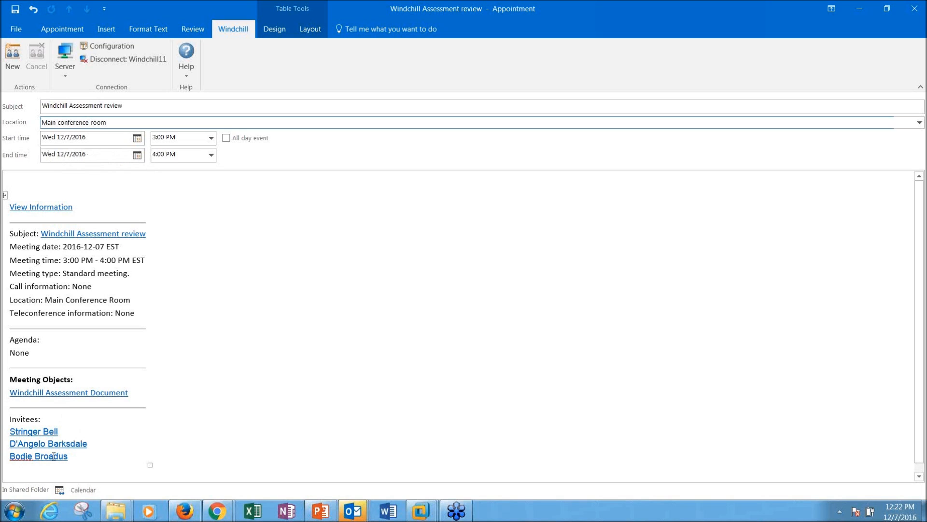
click(62, 29)
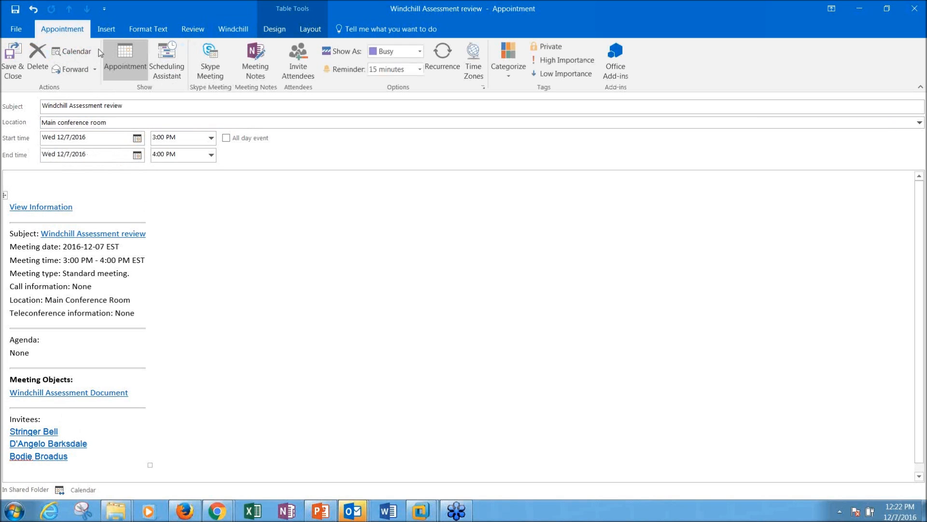
click(299, 61)
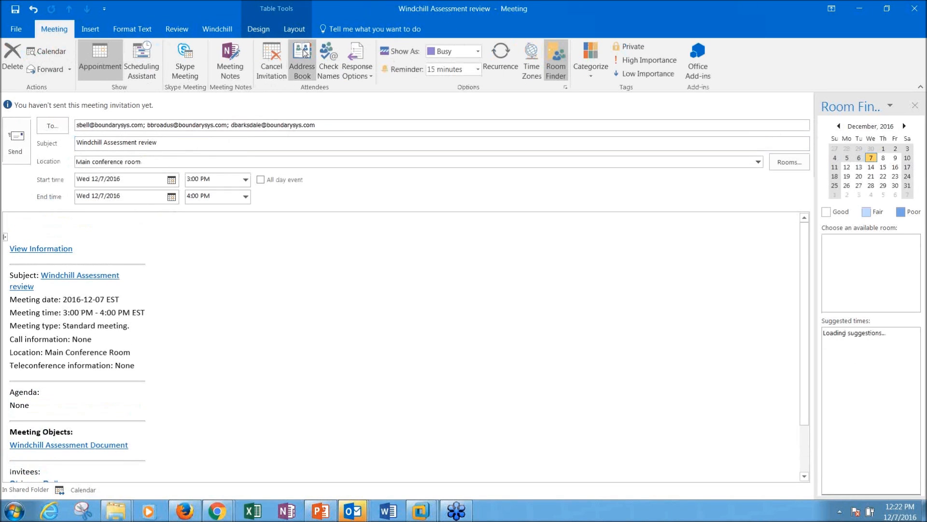
scroll(57, 412, down, 2)
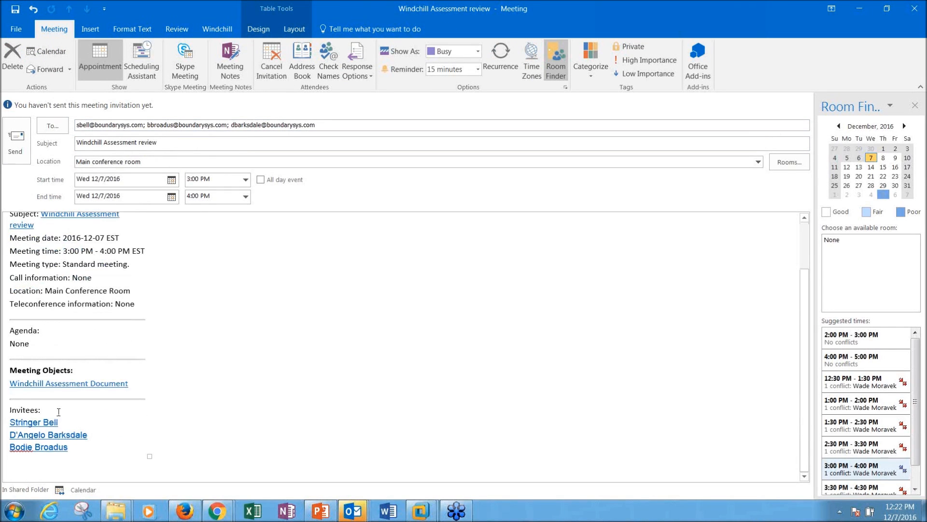
scroll(57, 412, up, 2)
click(288, 124)
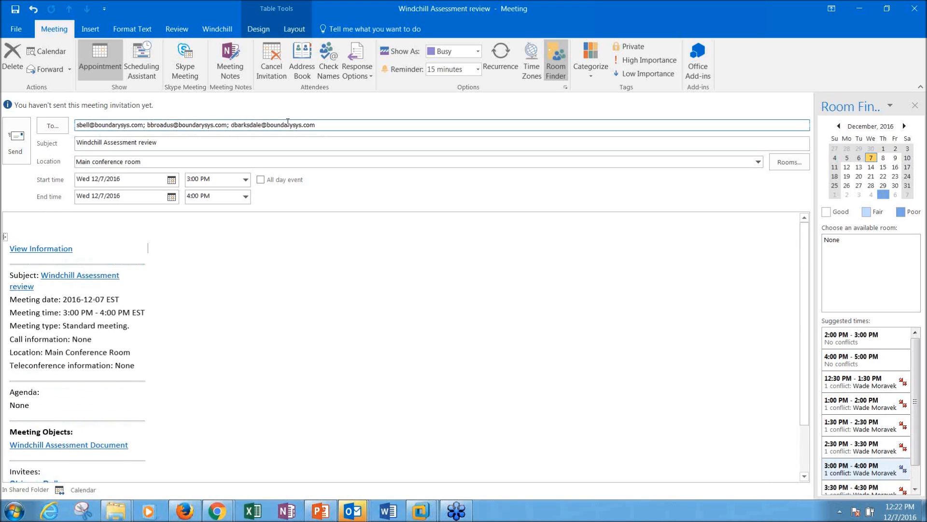
Step: Send the Outlook invitation for Wednesday 3 PM and return to the Windchill Meetings page in Firefox
click(20, 138)
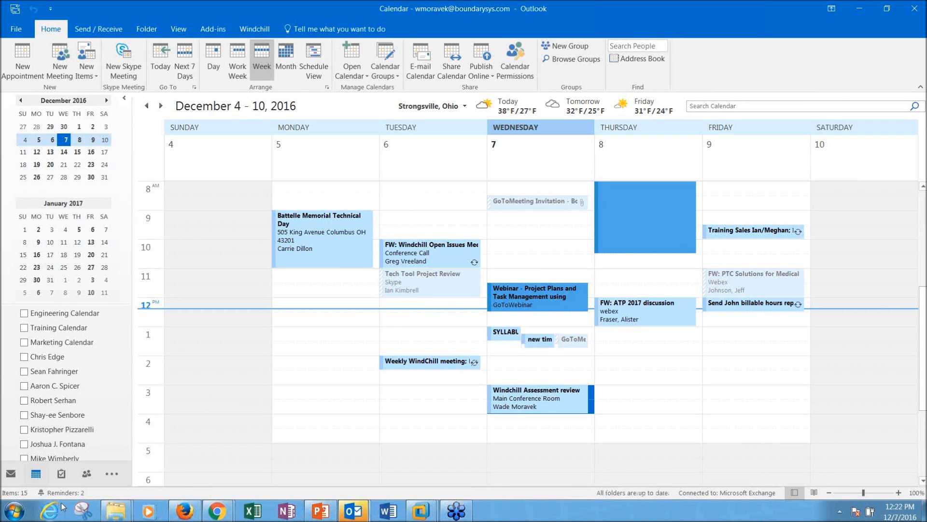
mouse_move(322, 515)
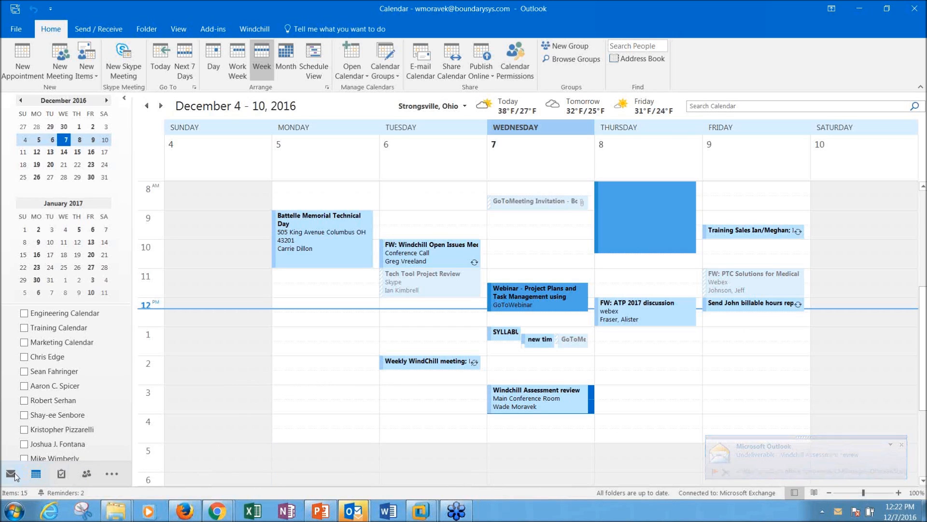
click(185, 511)
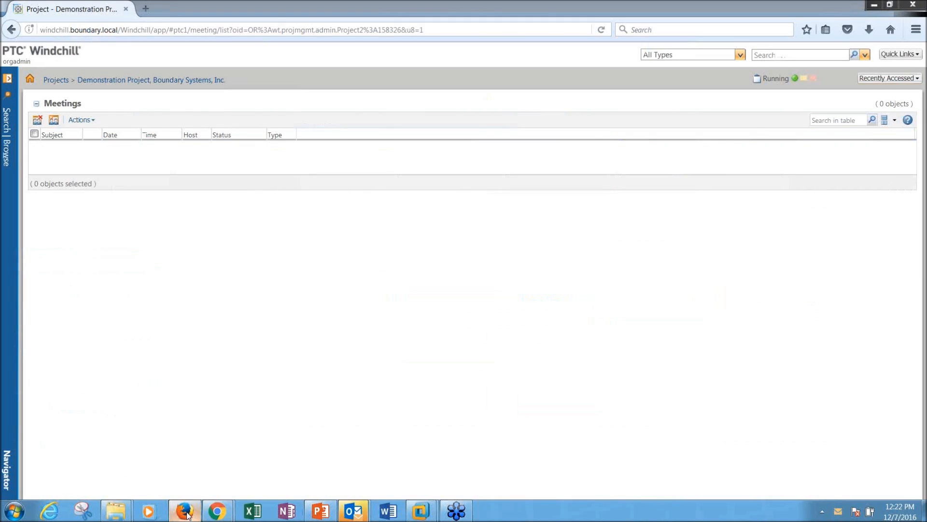
Step: Reload Meetings and view Windchill Assessment review's related objects: one linked document and three participants
click(601, 30)
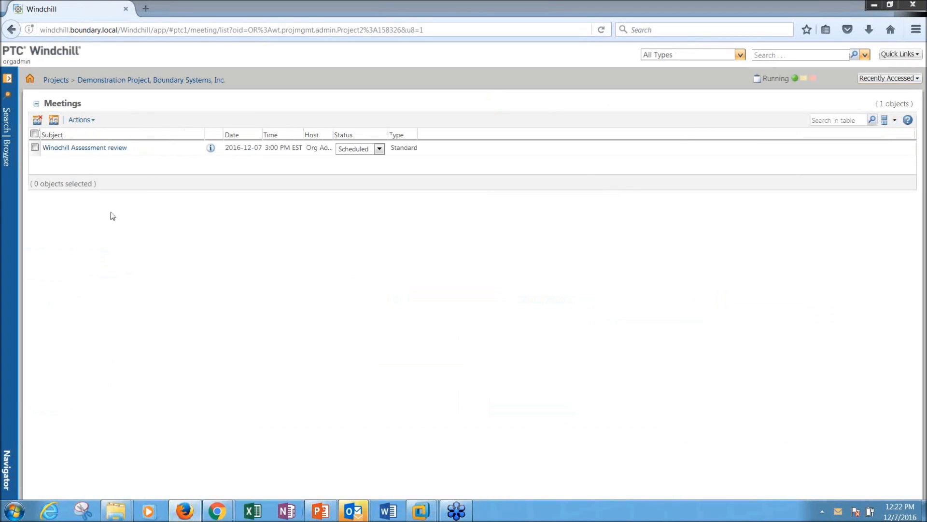
click(111, 149)
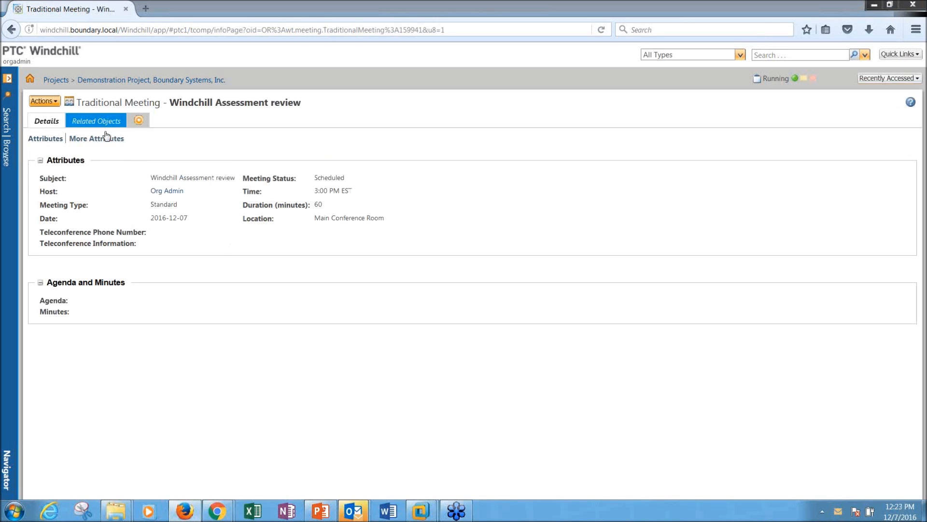
click(55, 102)
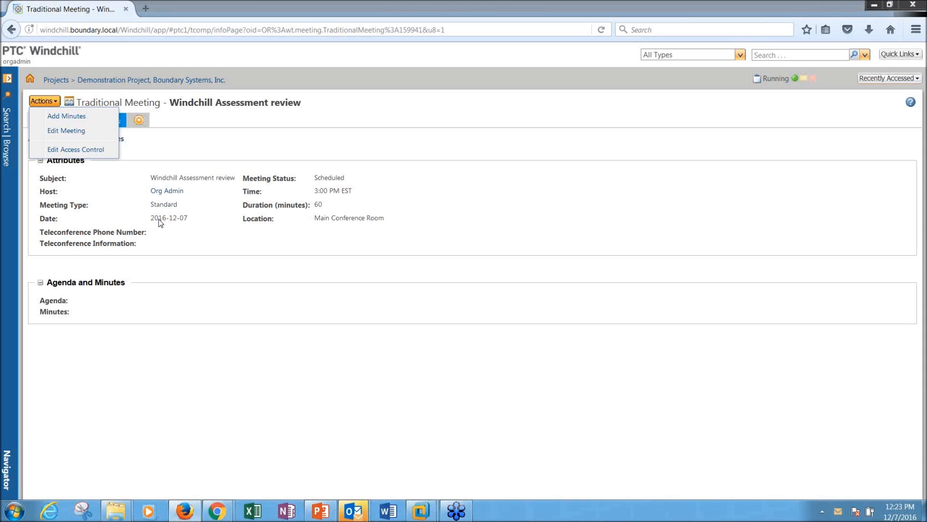
drag(170, 139, 104, 120)
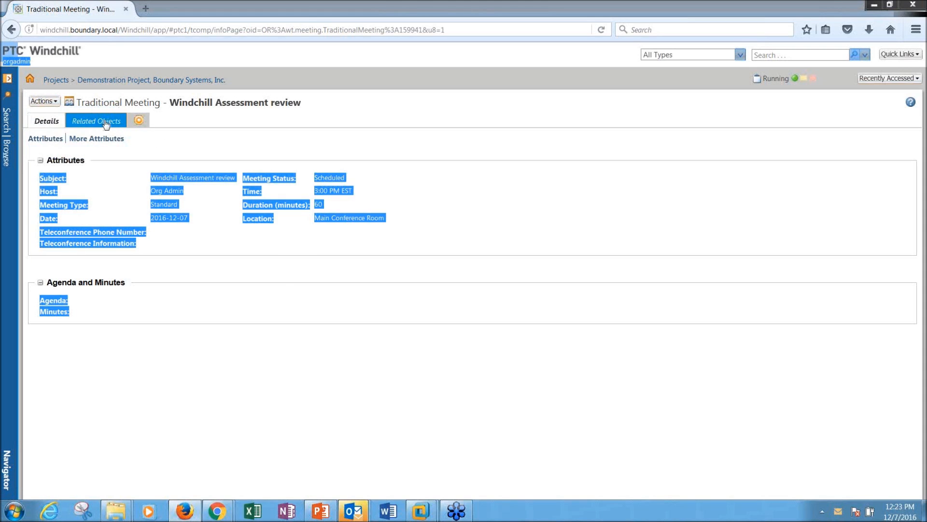
click(105, 122)
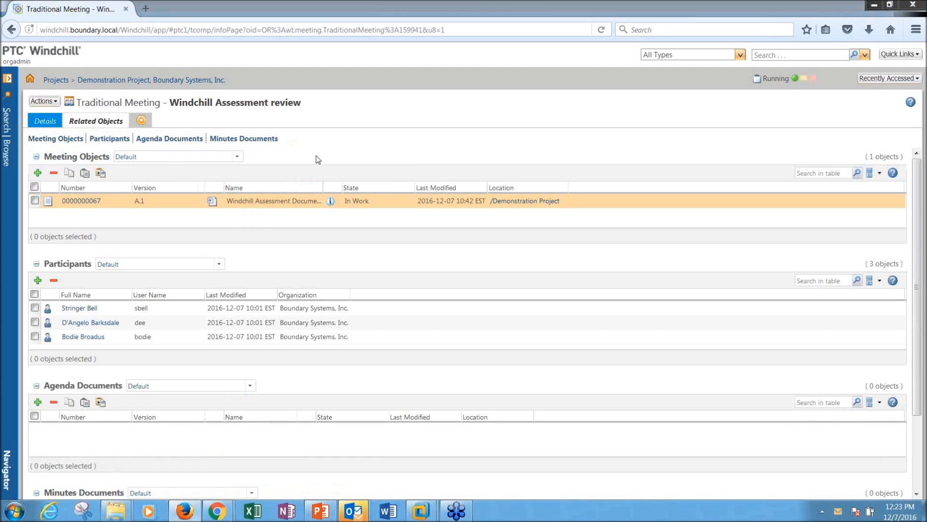
scroll(318, 160, down, 3)
scroll(271, 258, up, 3)
Step: Add a new tab to the meeting showing Related Objects > List Action Items
click(141, 120)
click(902, 139)
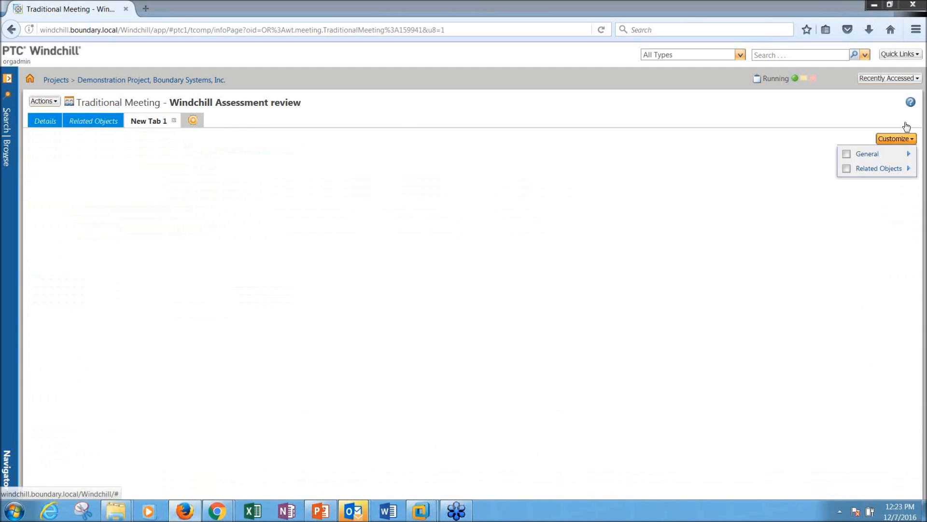
mouse_move(899, 154)
mouse_move(894, 169)
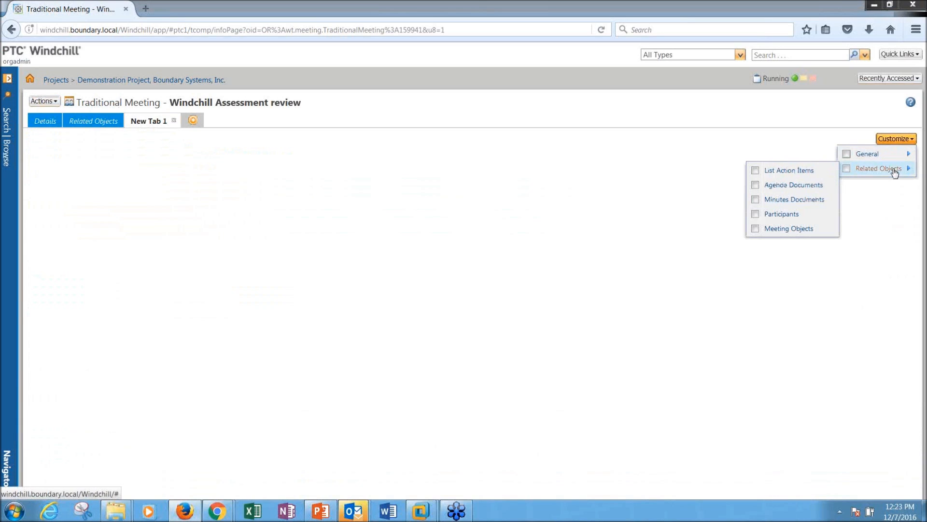
click(809, 172)
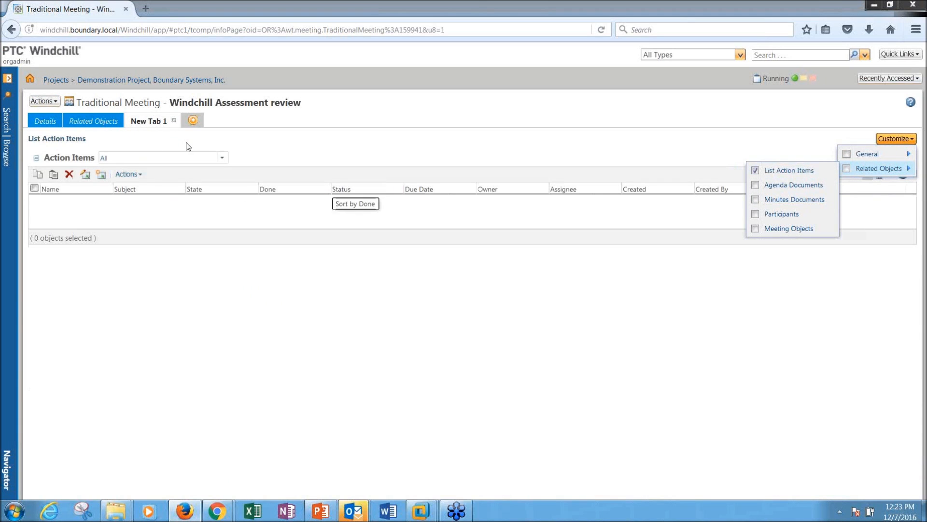
Step: Rename the new tab to 'Action Items'
click(165, 124)
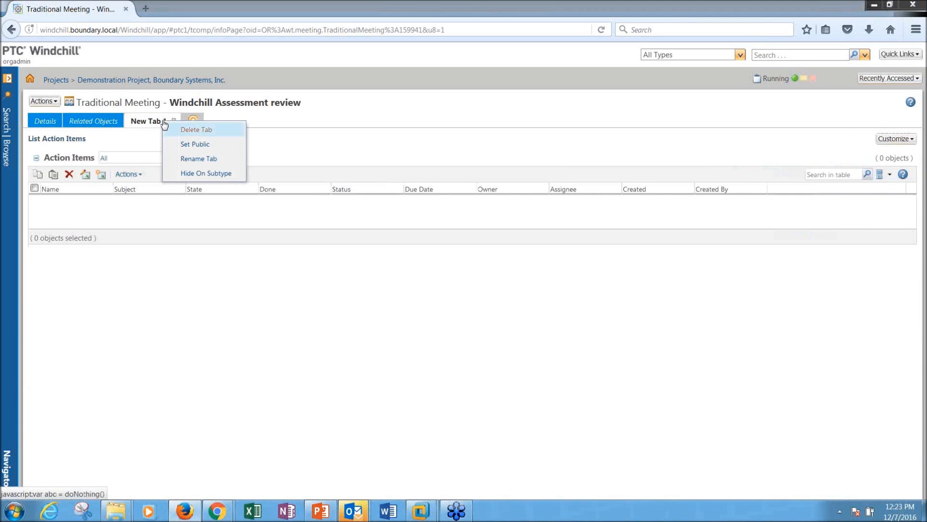
click(186, 157)
text(Act)
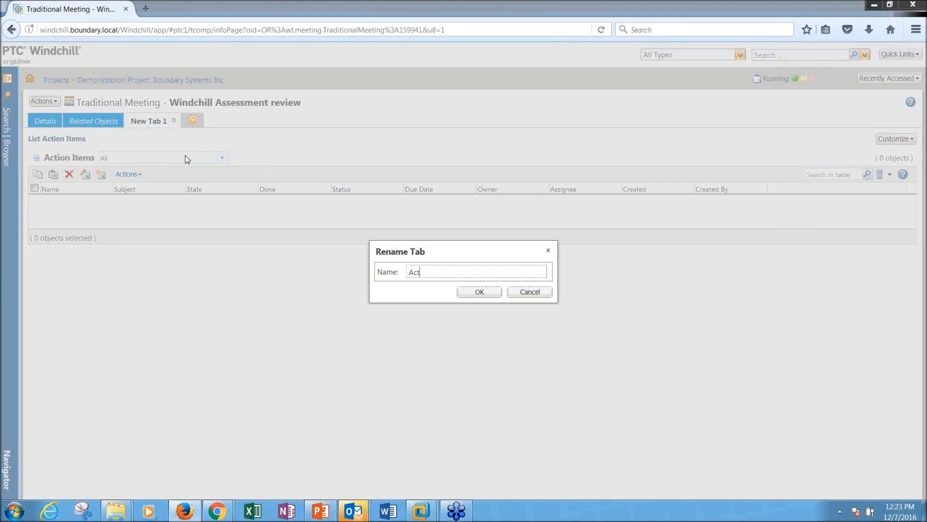
text(ion Items)
click(479, 292)
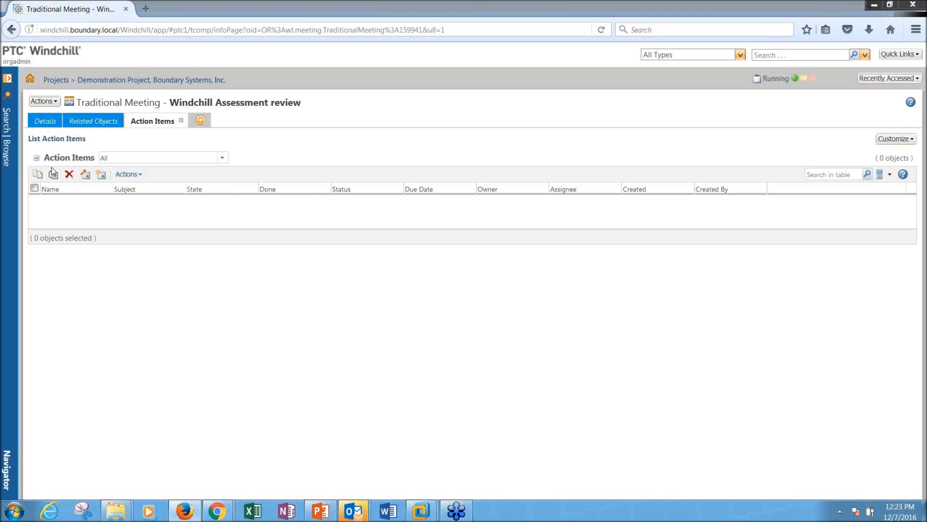
Step: Start a new action item named 'Get missing info from customer' owned by another team member
click(101, 173)
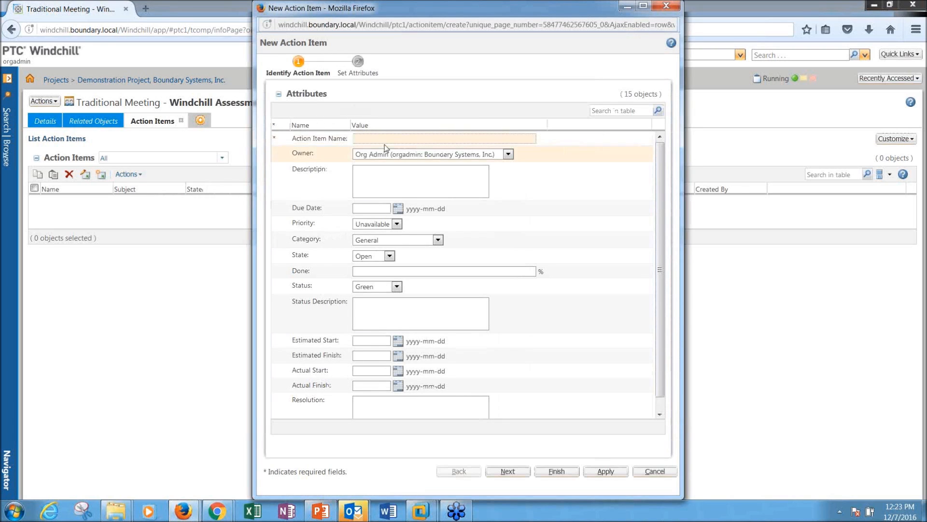
click(387, 139)
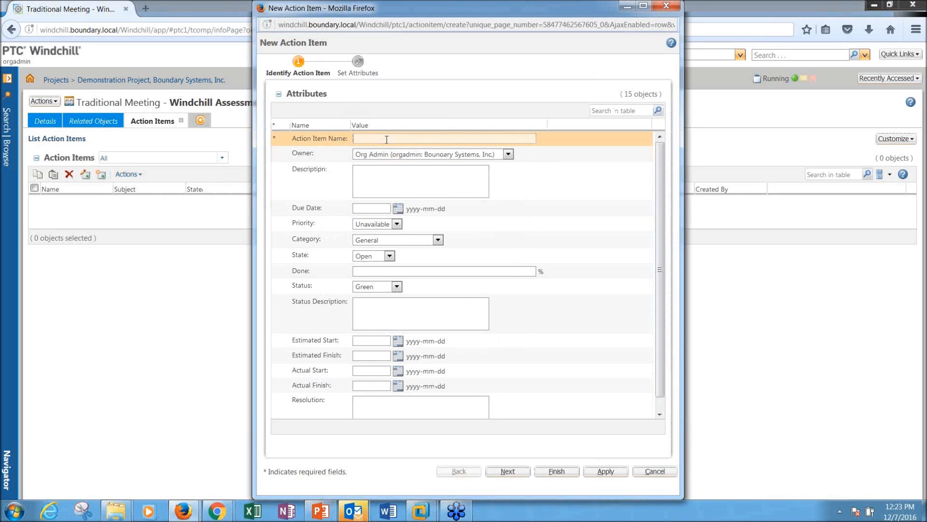
text(Get missing info from customer)
click(411, 154)
click(395, 188)
Step: Set the action item's due date to 2016-12-09 and finish creating it
click(393, 180)
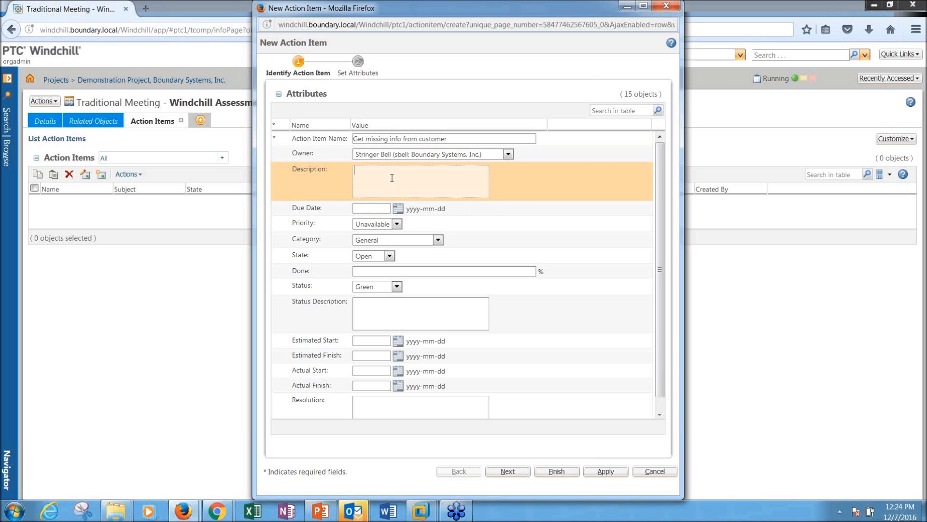
click(393, 209)
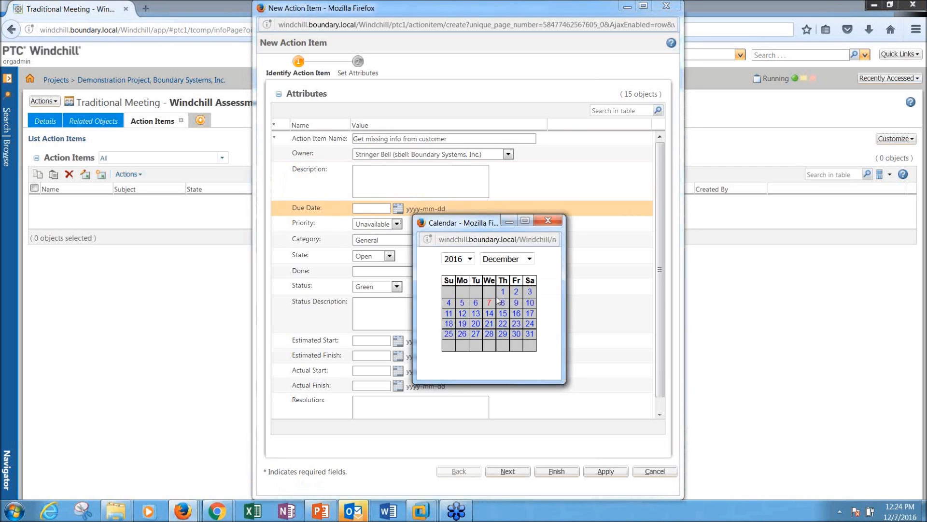
click(515, 302)
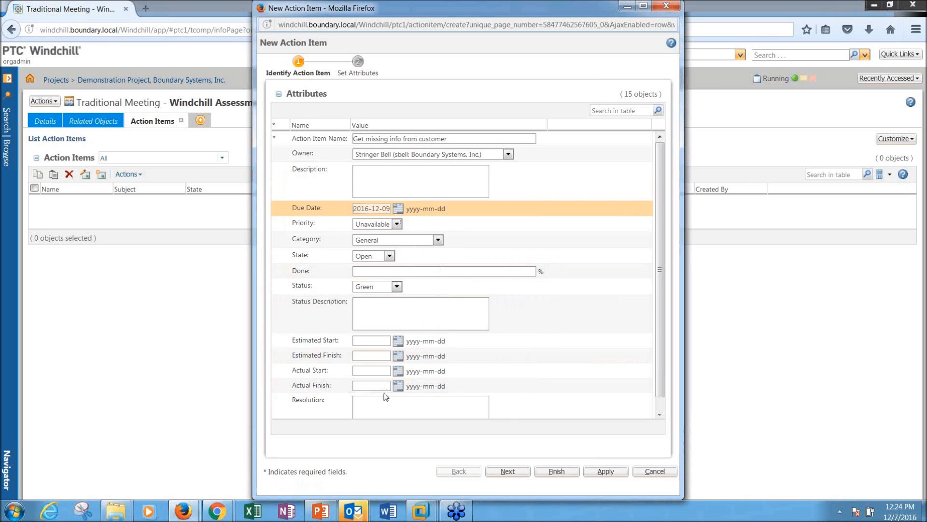
click(507, 368)
click(510, 471)
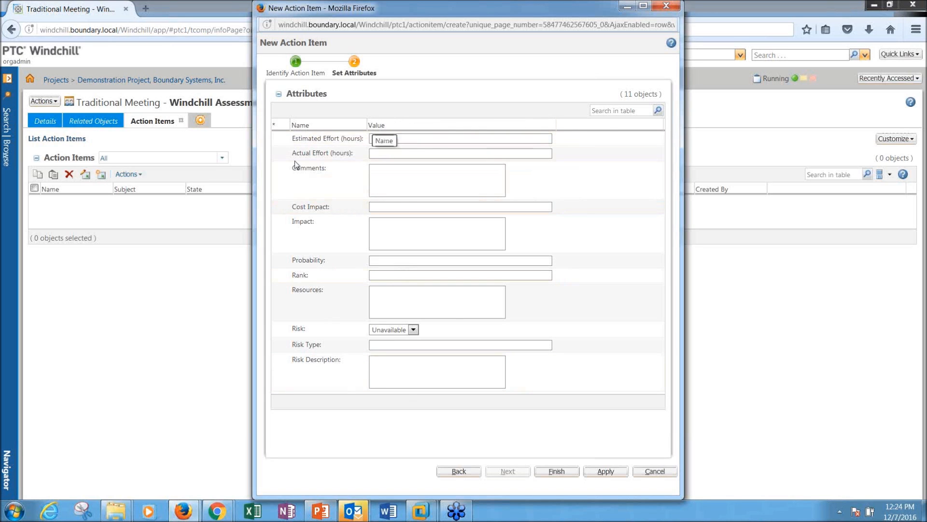
click(560, 471)
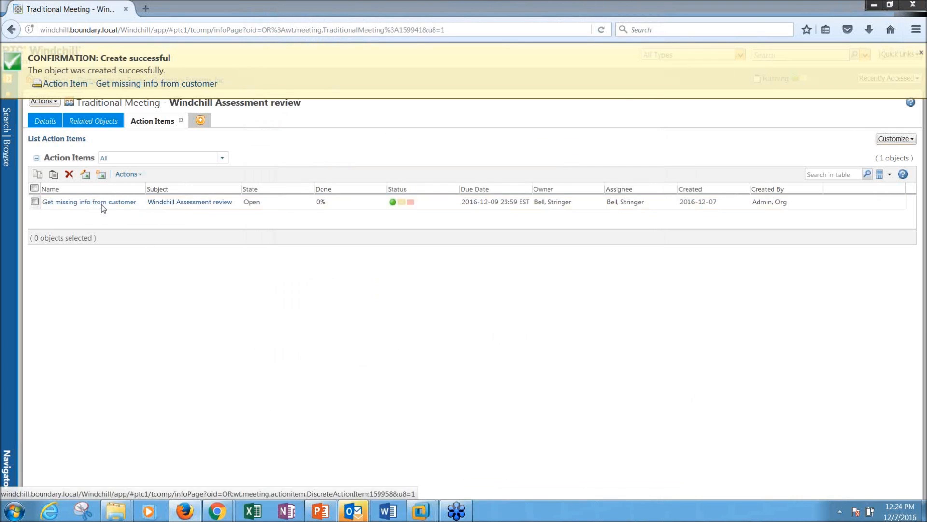
Step: Load the Windchill site in Internet Explorer
click(50, 511)
text(windchill.boundary.local/)
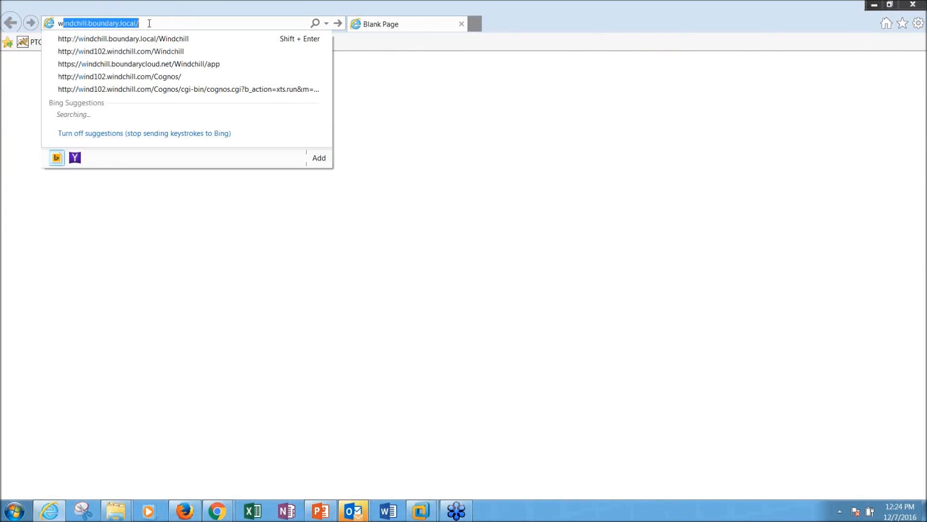
key(Down)
key(Return)
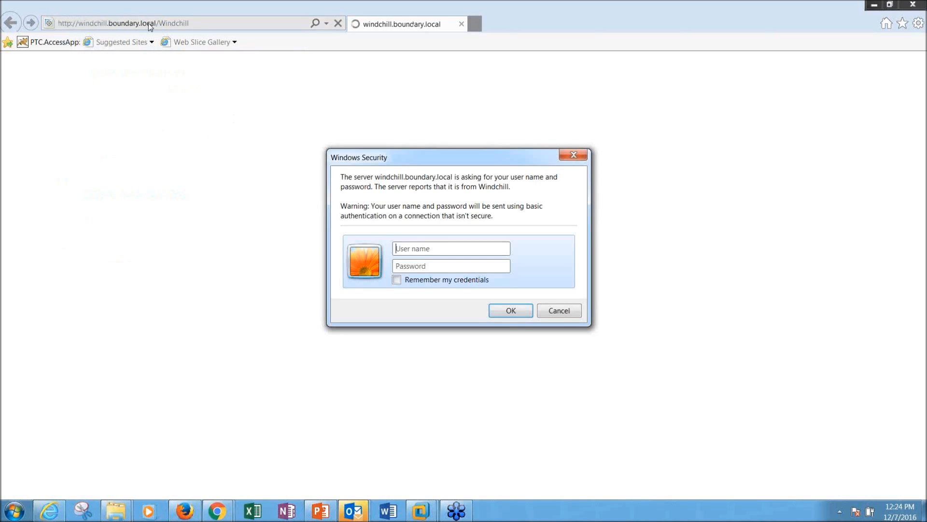
Step: Log in as the assignee and filter My Tasks to Open tasks
text(wcad)
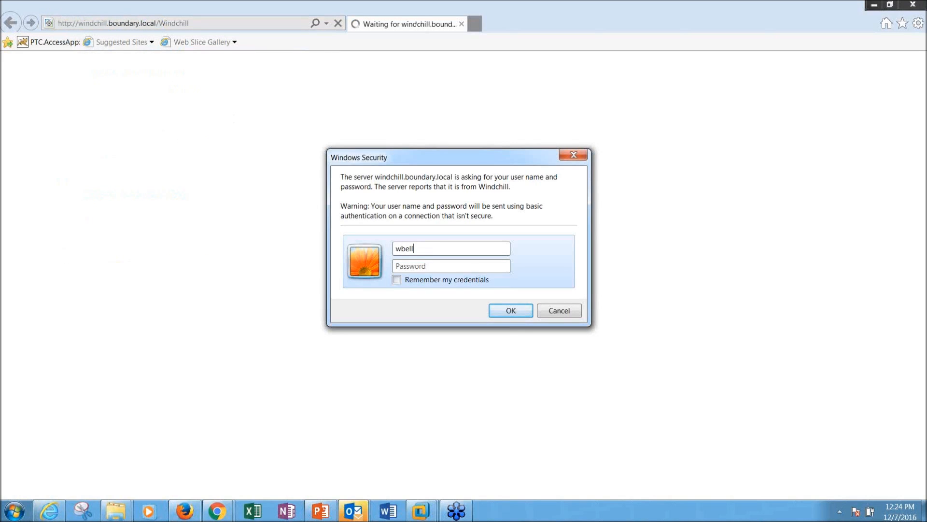
key(BackSpace)
key(BackSpace)
key(BackSpace)
key(BackSpace)
text(•••••)
key(Return)
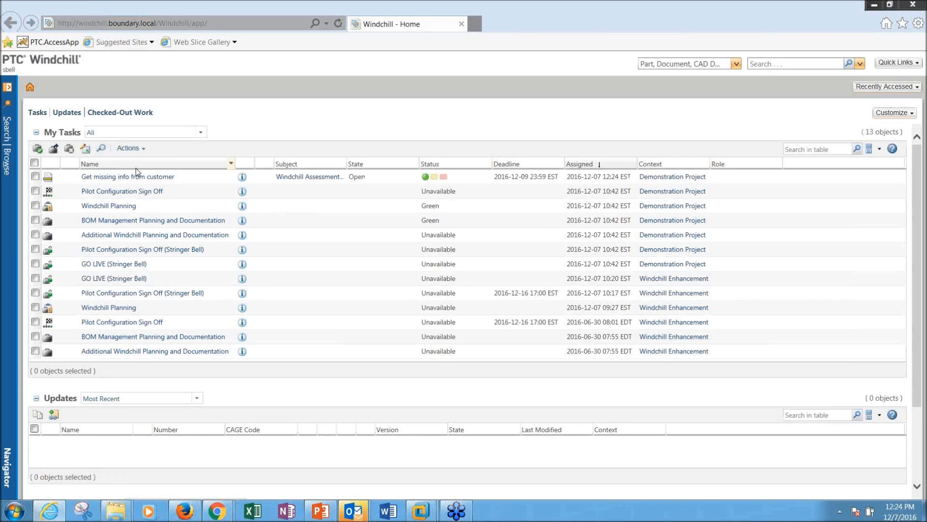
click(200, 134)
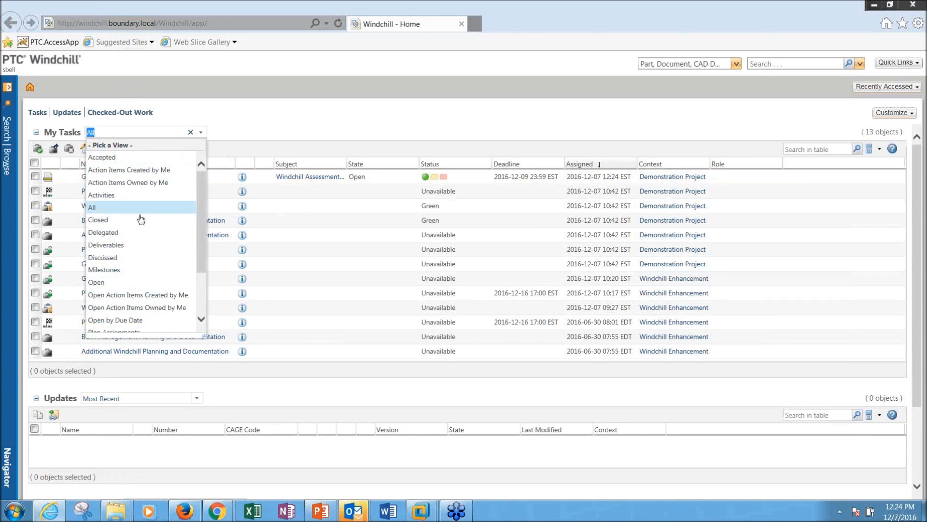
click(136, 284)
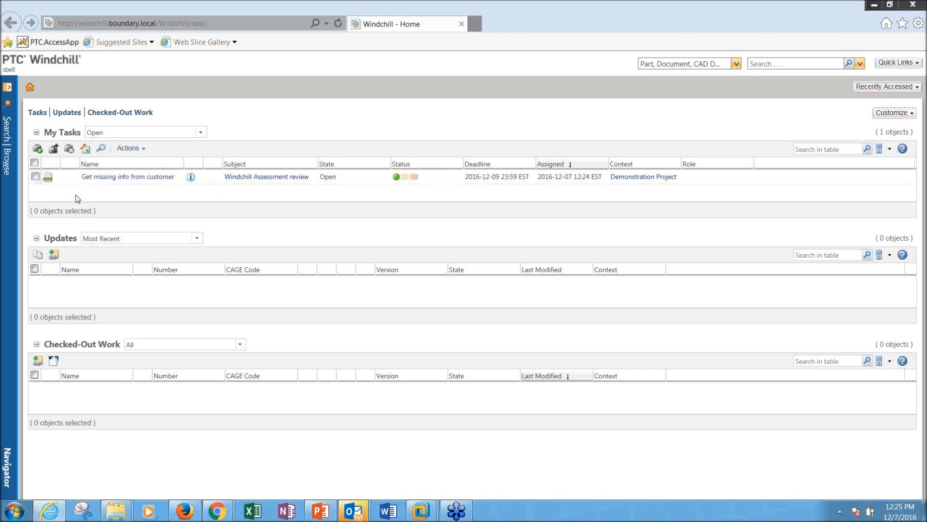
Step: Open the Demonstration Project's Tasks page from the Navigator, showing five open tasks
click(9, 170)
click(76, 157)
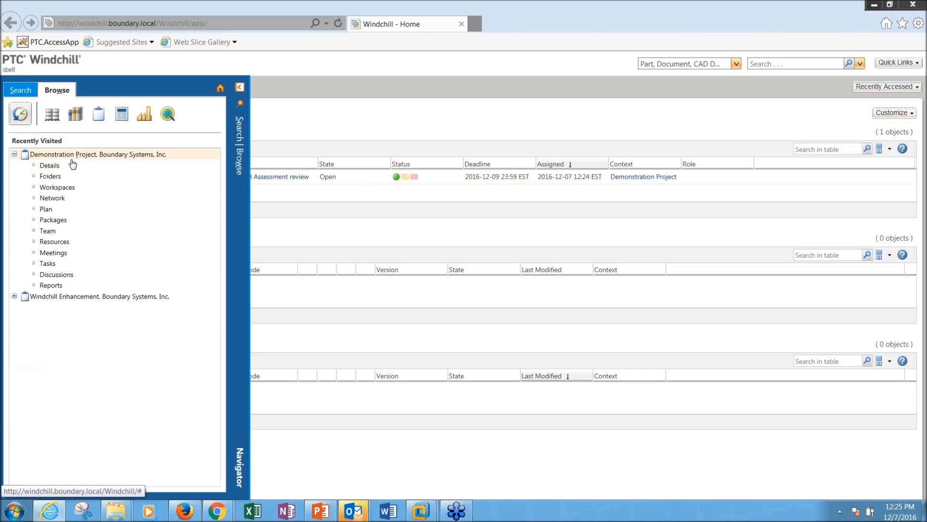
click(55, 267)
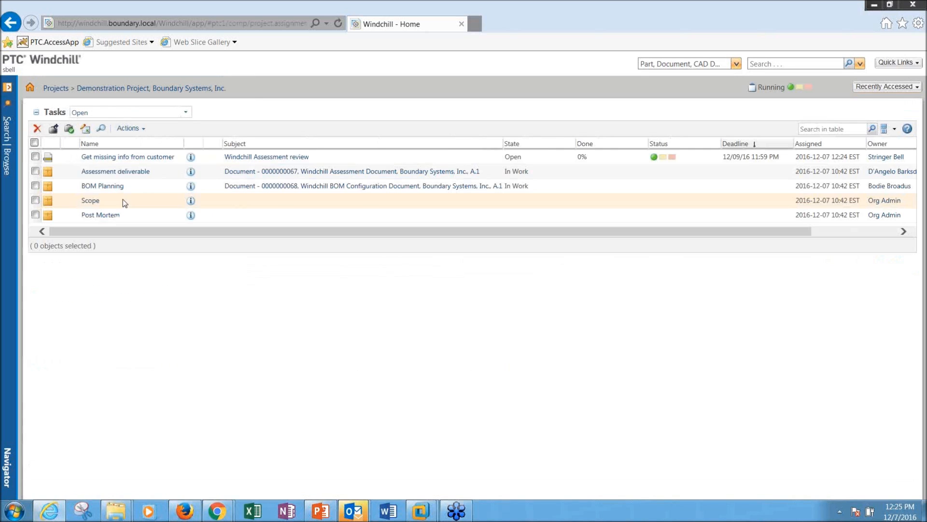
click(128, 128)
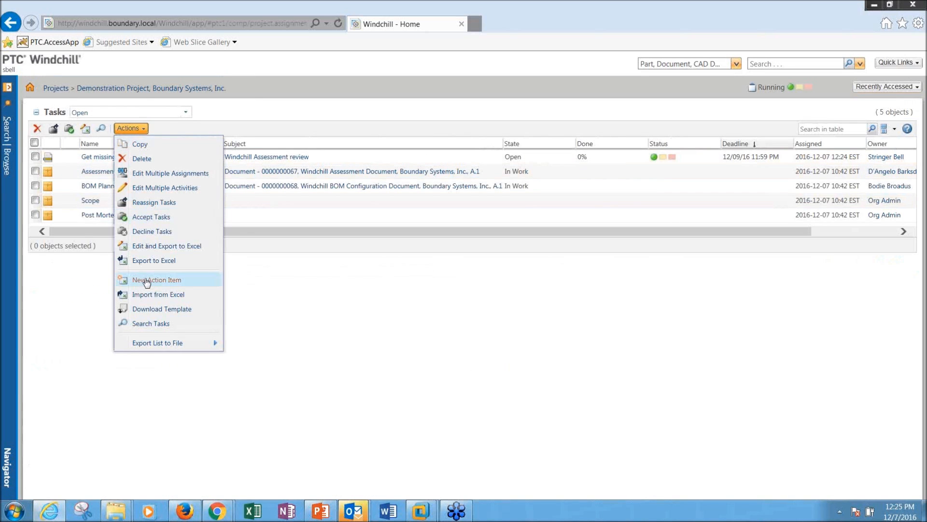
click(391, 303)
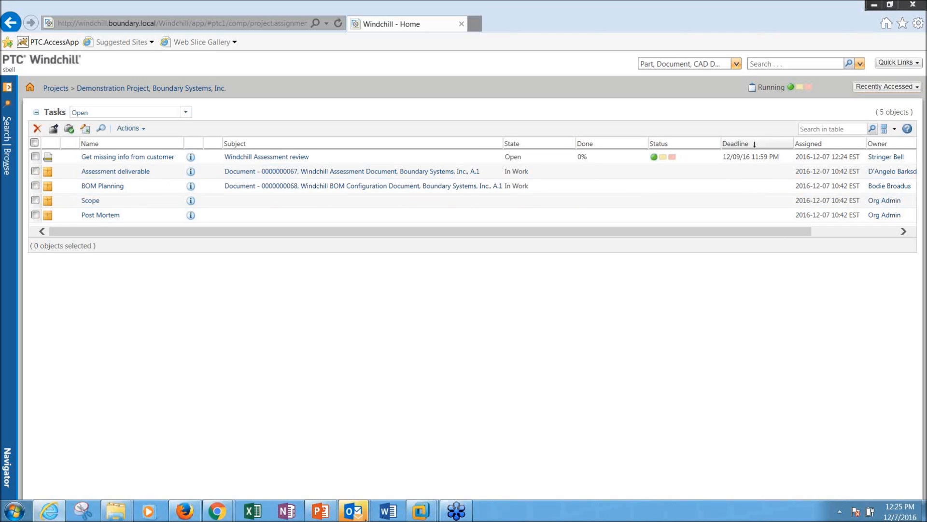
Step: Return to PowerPoint, select the workflow diagram on slide 11, and advance a slide
click(320, 510)
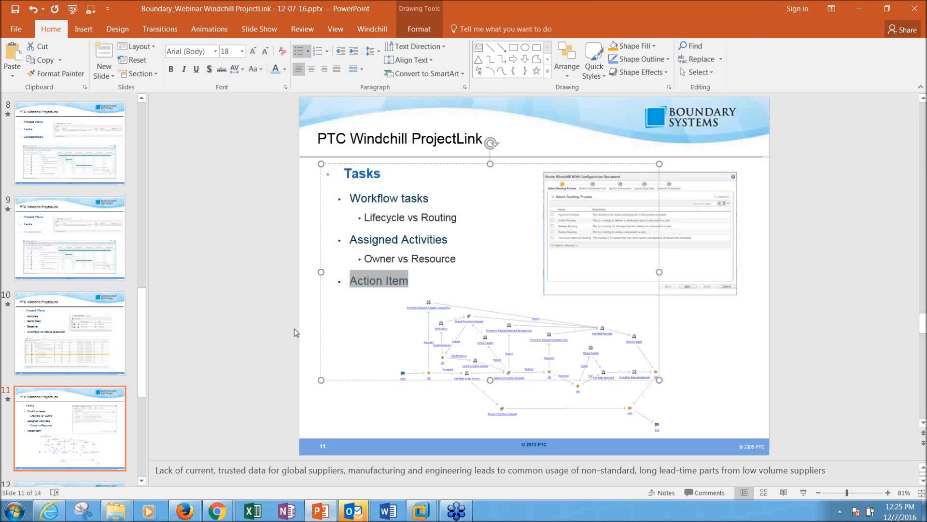
click(296, 329)
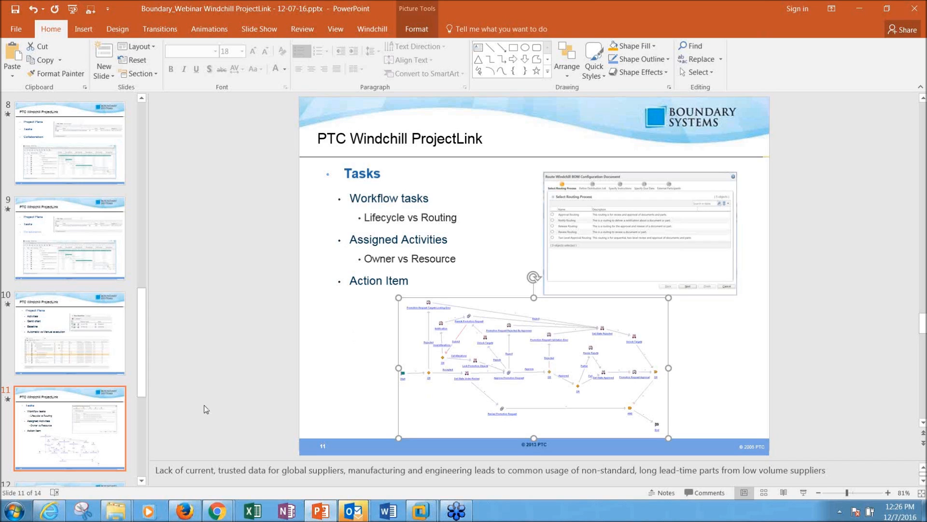
key(Down)
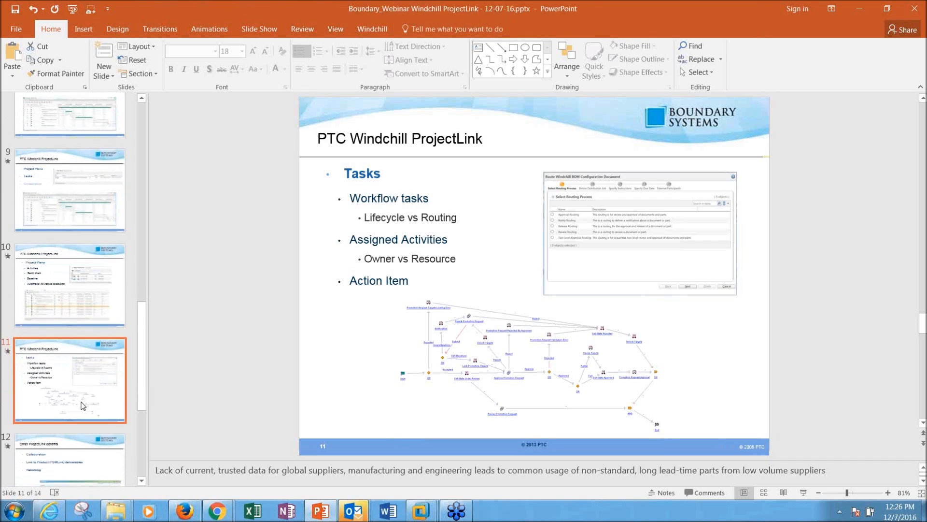